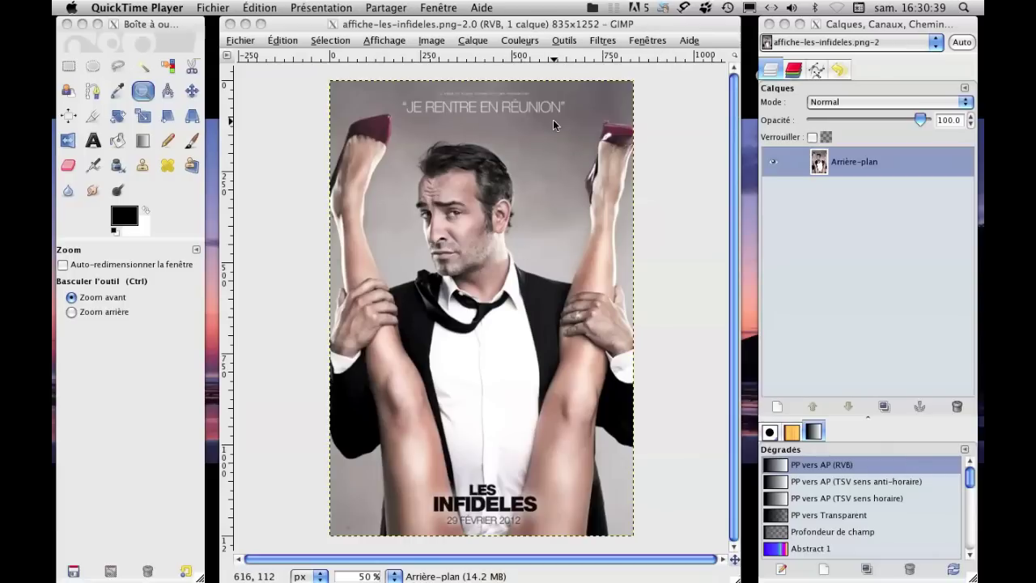
# - Bring the portrait photo forward and move it left, clear of the poster
pyautogui.click(650, 41)
pyautogui.click(649, 40)
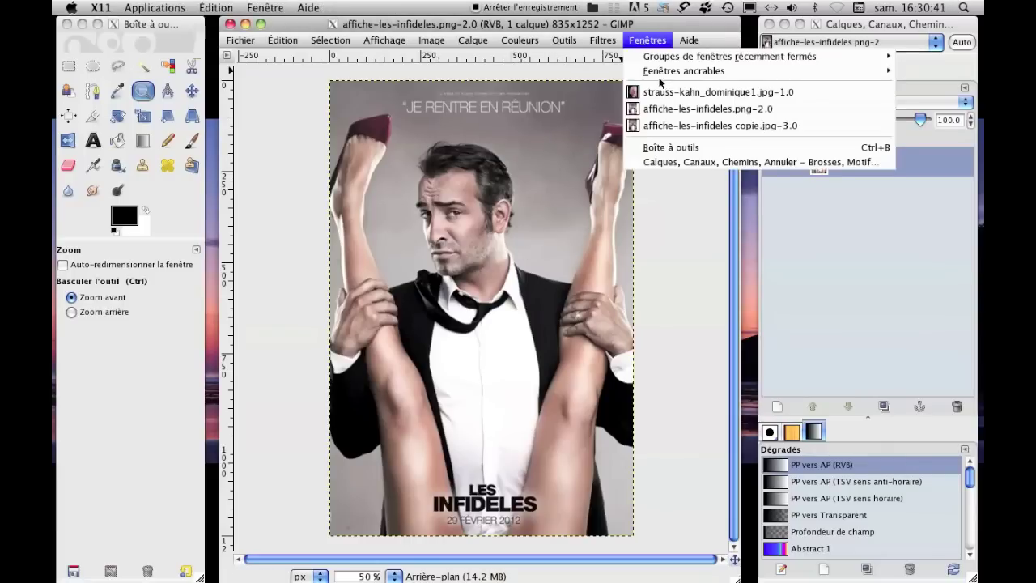
pyautogui.click(663, 93)
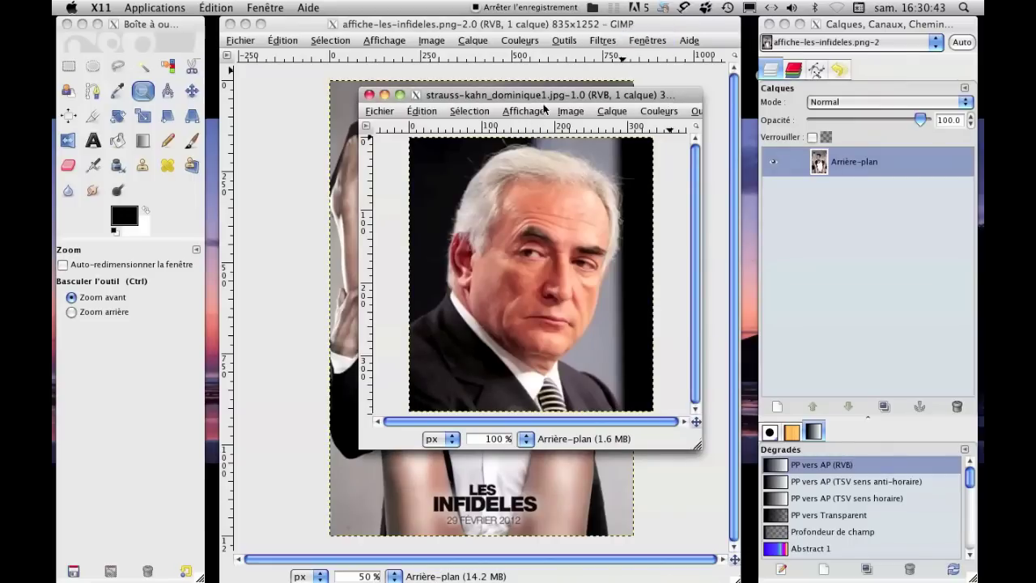
pyautogui.moveTo(453, 96); pyautogui.dragTo(157, 87)
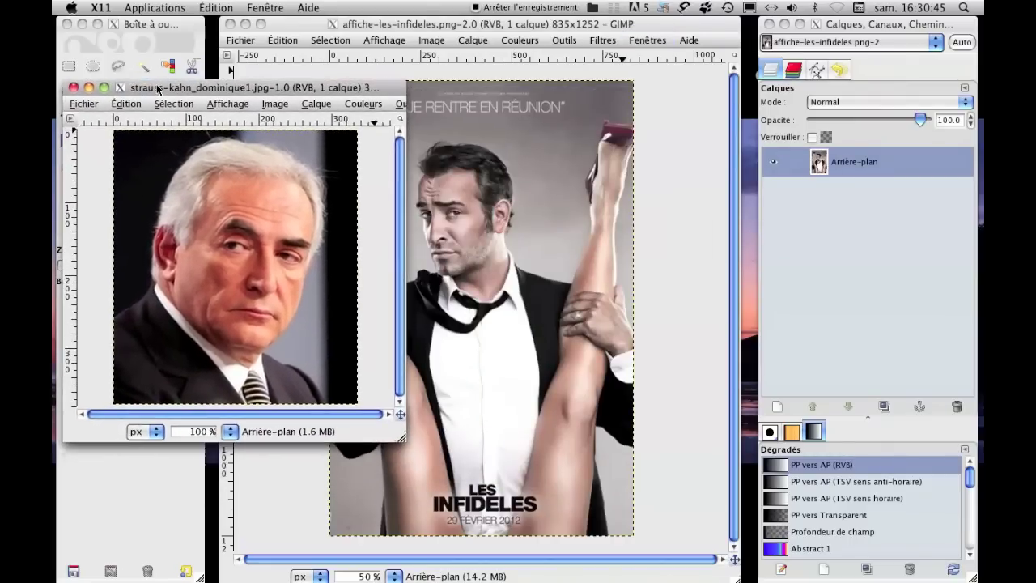
# - View the finished 'copie' reference poster's face at 100%, then close it
pyautogui.click(546, 28)
pyautogui.click(647, 41)
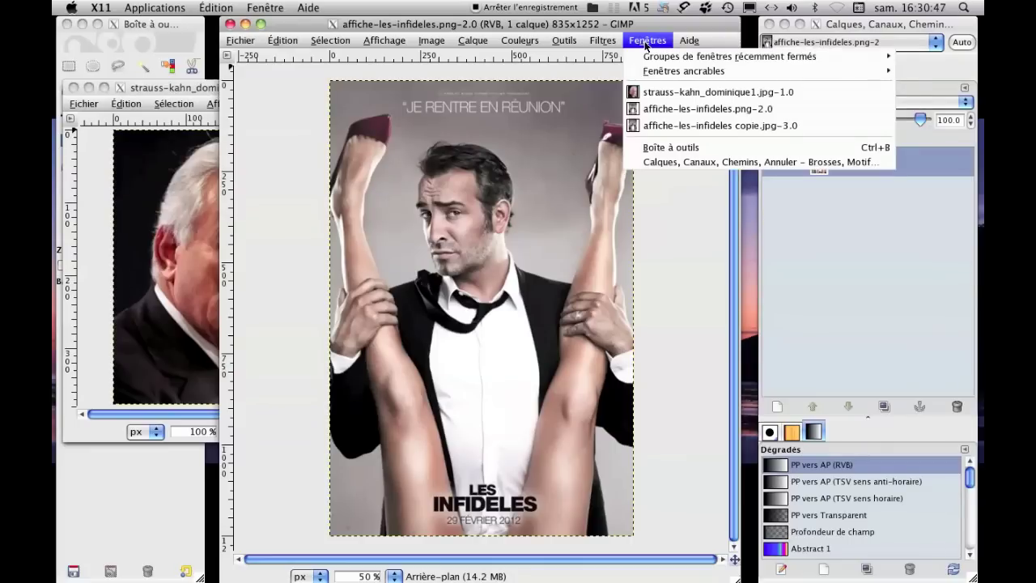
pyautogui.click(700, 124)
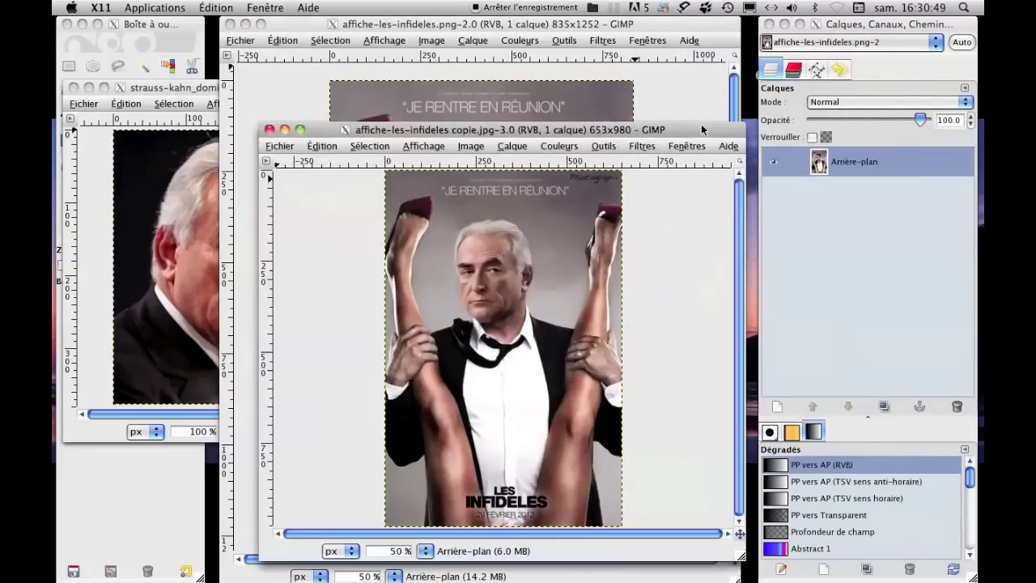
pyautogui.moveTo(593, 129); pyautogui.dragTo(563, 68)
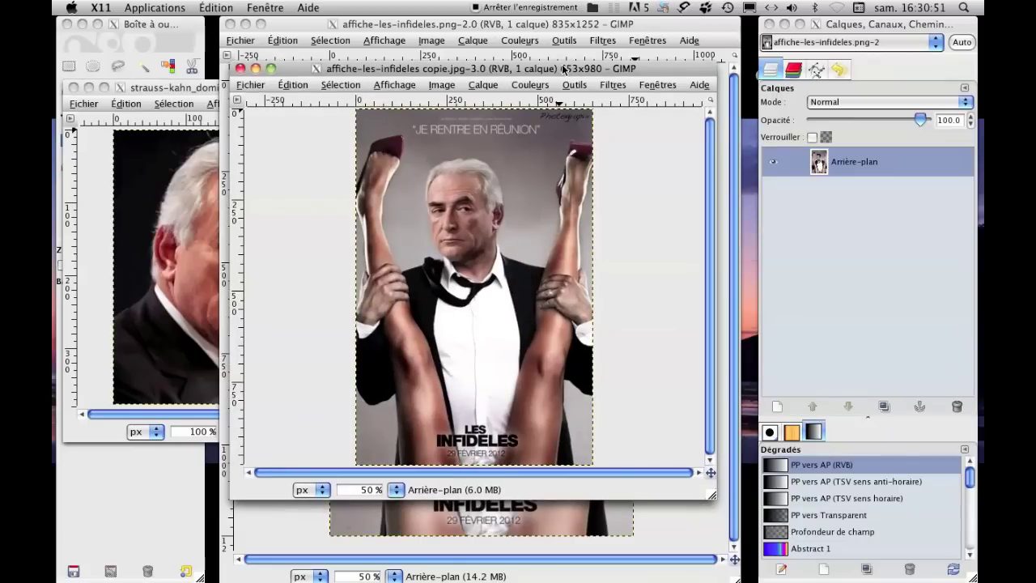
pyautogui.press('1')
pyautogui.moveTo(544, 178)
pyautogui.mouseDown()
pyautogui.moveTo(600, 199)
pyautogui.moveTo(603, 189)
pyautogui.mouseUp()
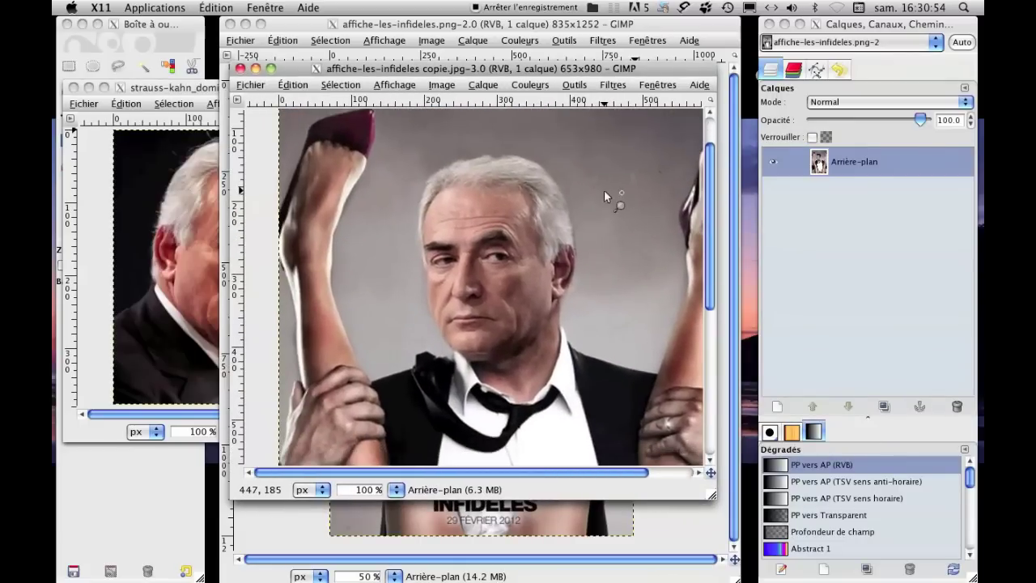
pyautogui.click(240, 68)
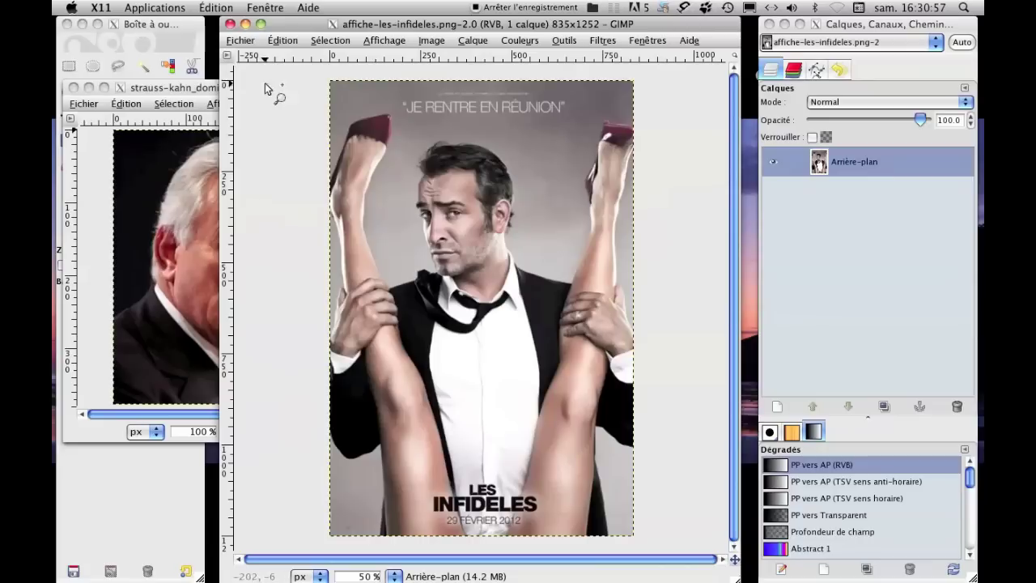
# - Flip the portrait photo horizontally
pyautogui.click(177, 89)
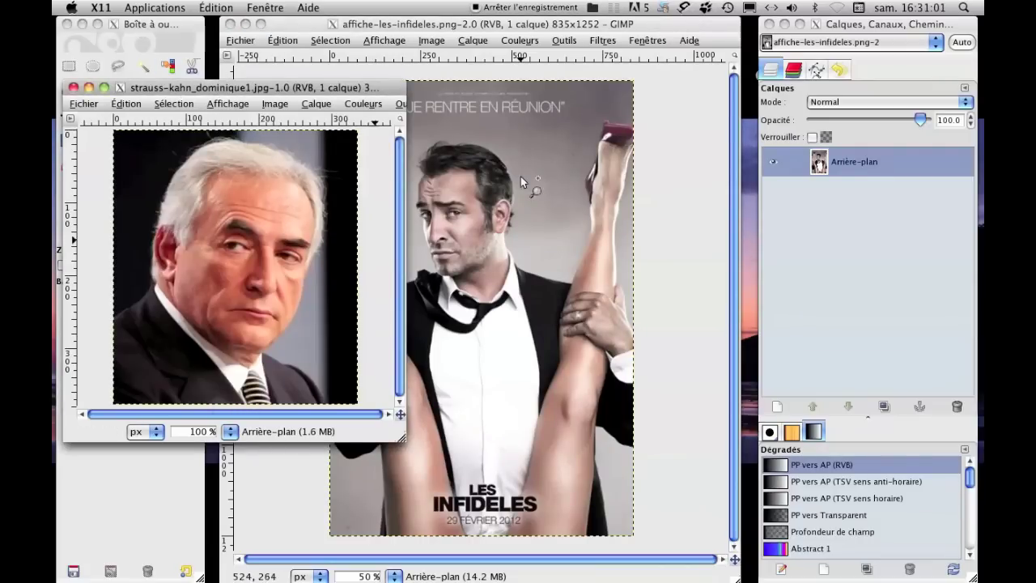
pyautogui.click(267, 105)
pyautogui.moveTo(323, 134)
pyautogui.click(561, 151)
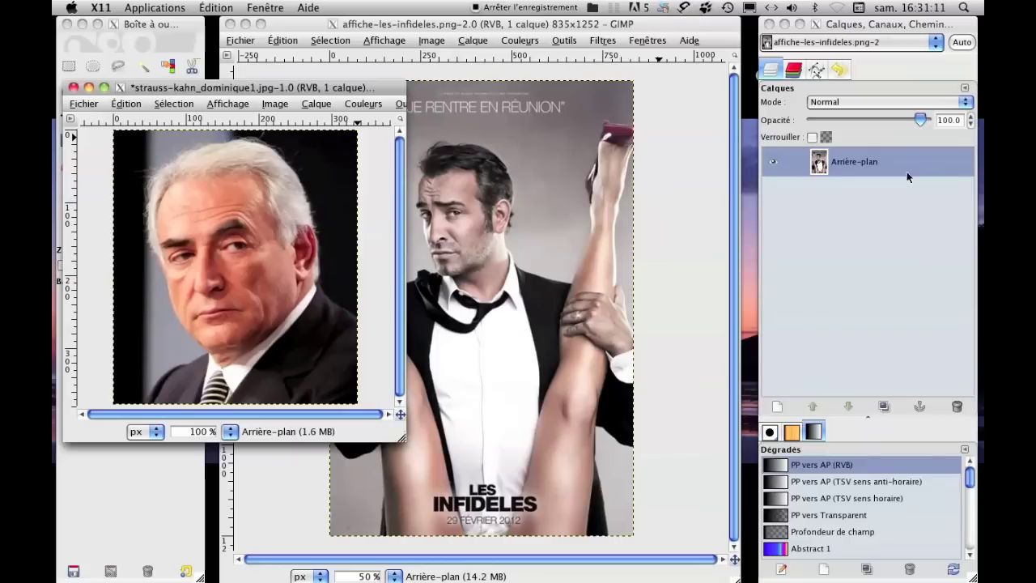
# - Rename the portrait's Arrière-plan layer to DSK
pyautogui.click(936, 42)
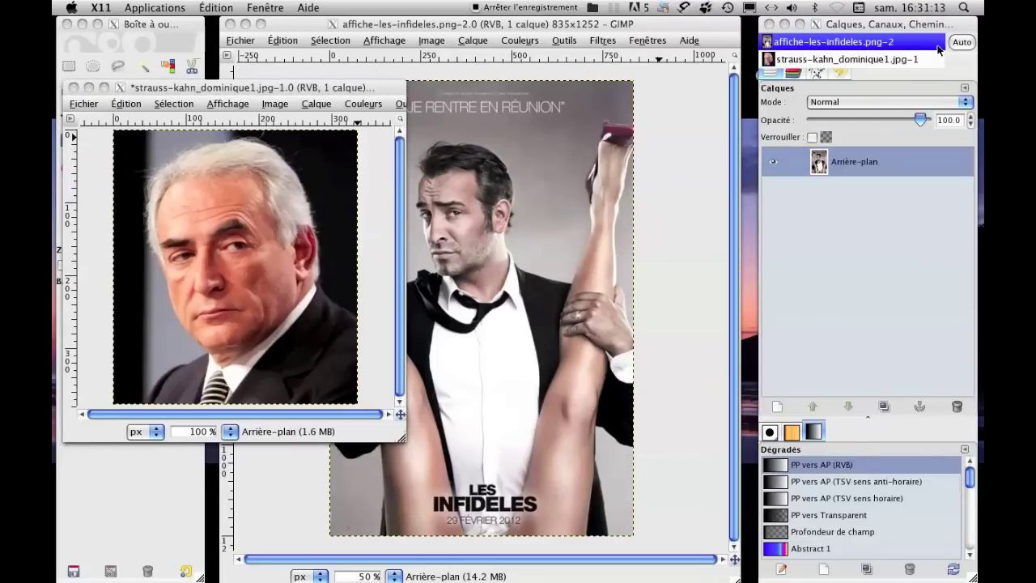
pyautogui.click(905, 57)
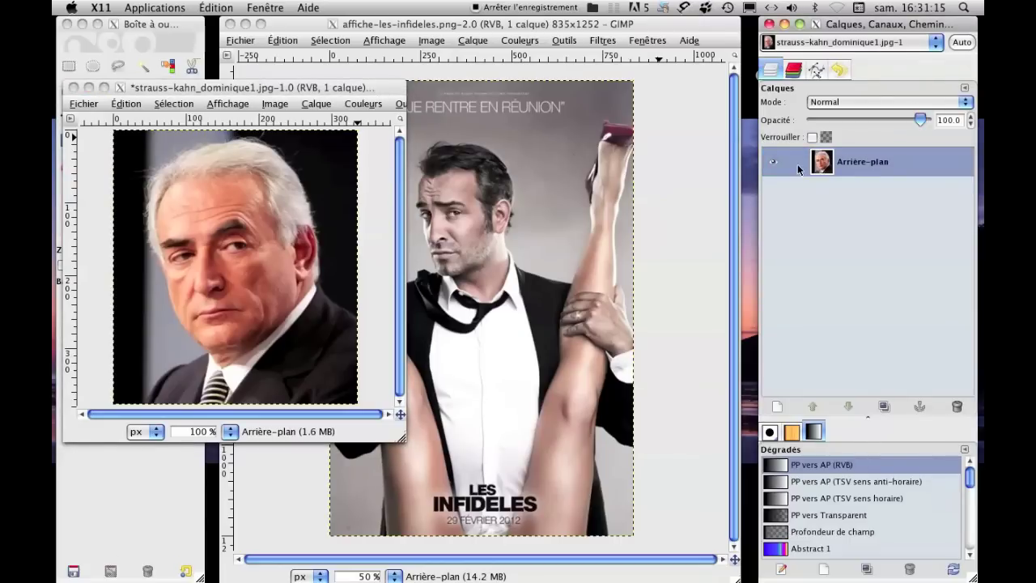
pyautogui.doubleClick(859, 162)
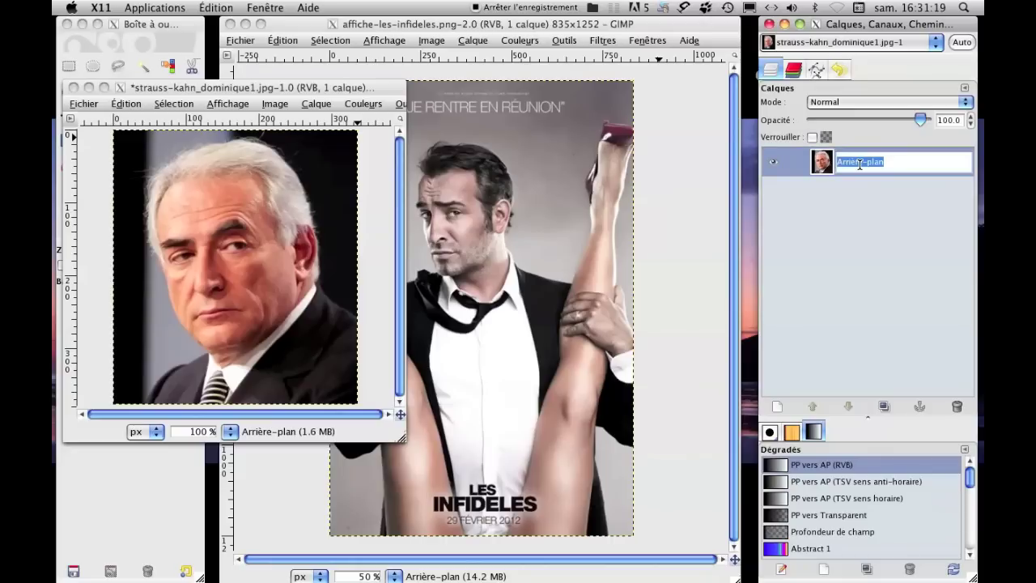
pyautogui.write('DS')
pyautogui.press('Escape')
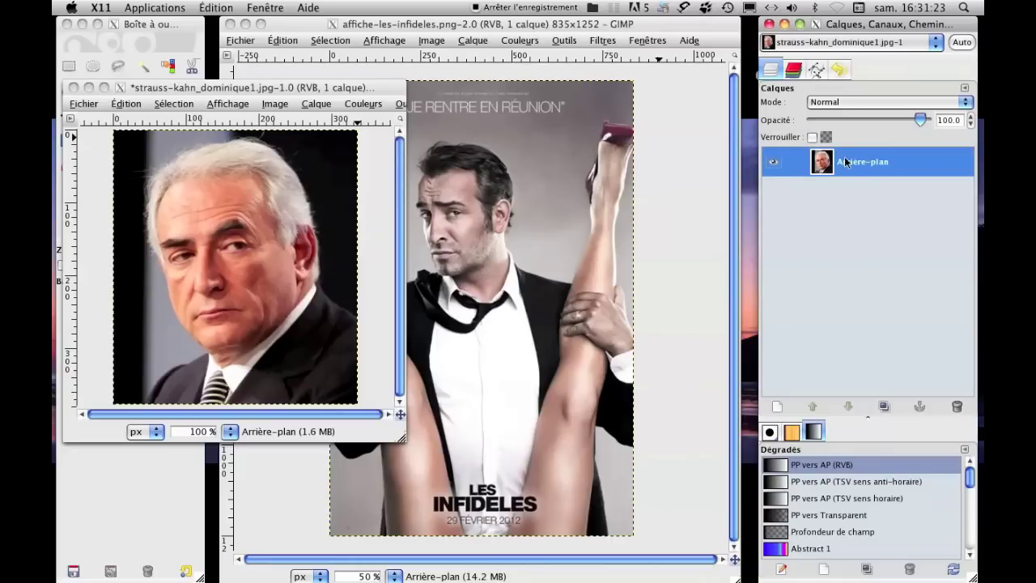
pyautogui.doubleClick(858, 163)
pyautogui.write('DSK')
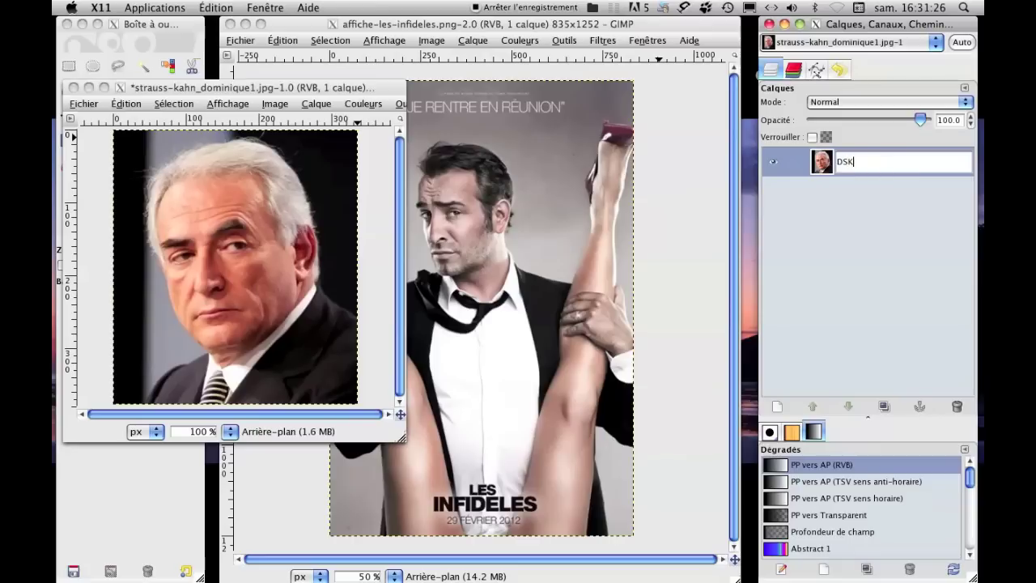
pyautogui.press('Return')
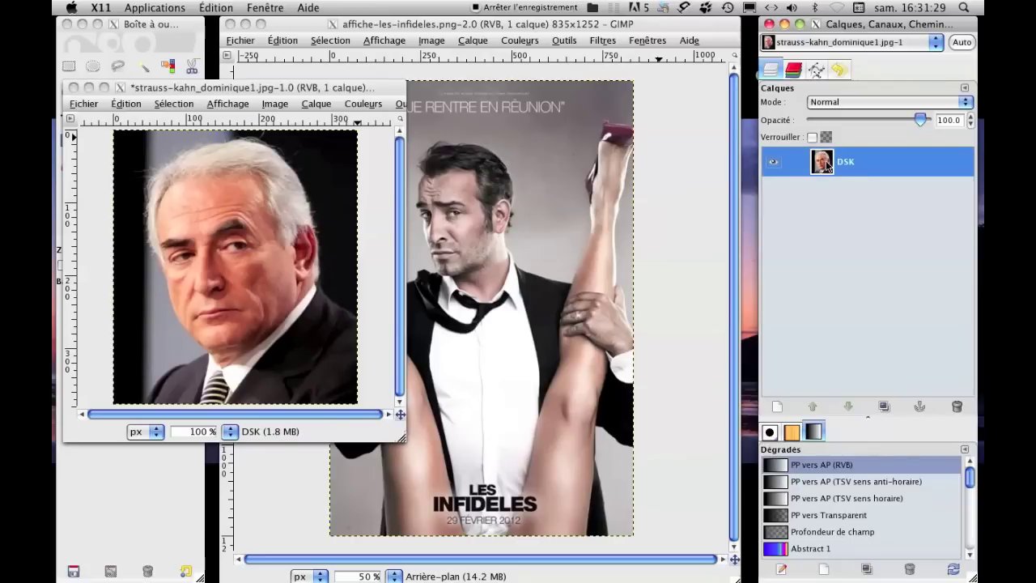
# - Copy the DSK layer onto the poster, then close the portrait without saving
pyautogui.moveTo(827, 166)
pyautogui.mouseDown()
pyautogui.moveTo(554, 162)
pyautogui.moveTo(518, 149)
pyautogui.mouseUp()
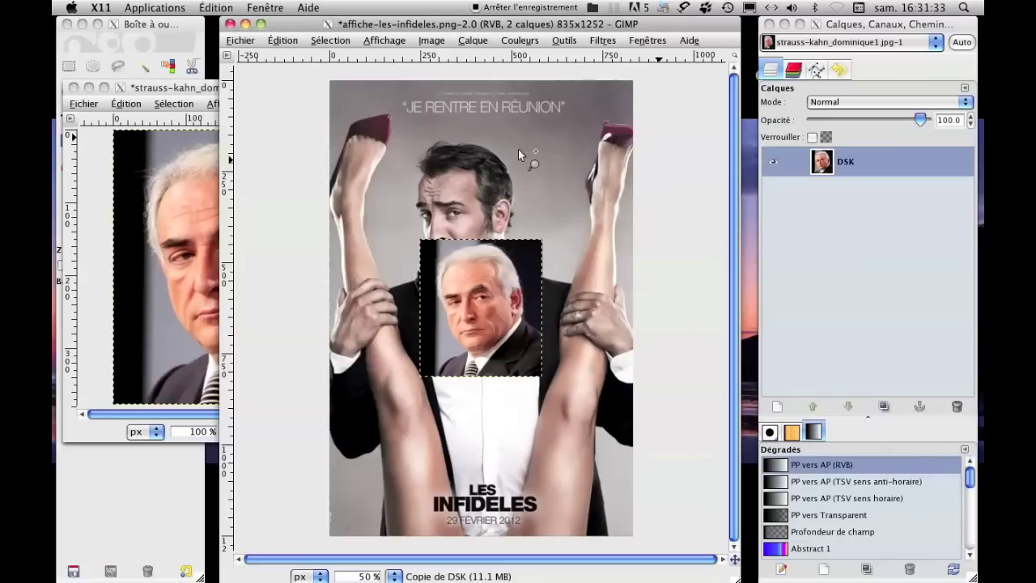
pyautogui.click(139, 89)
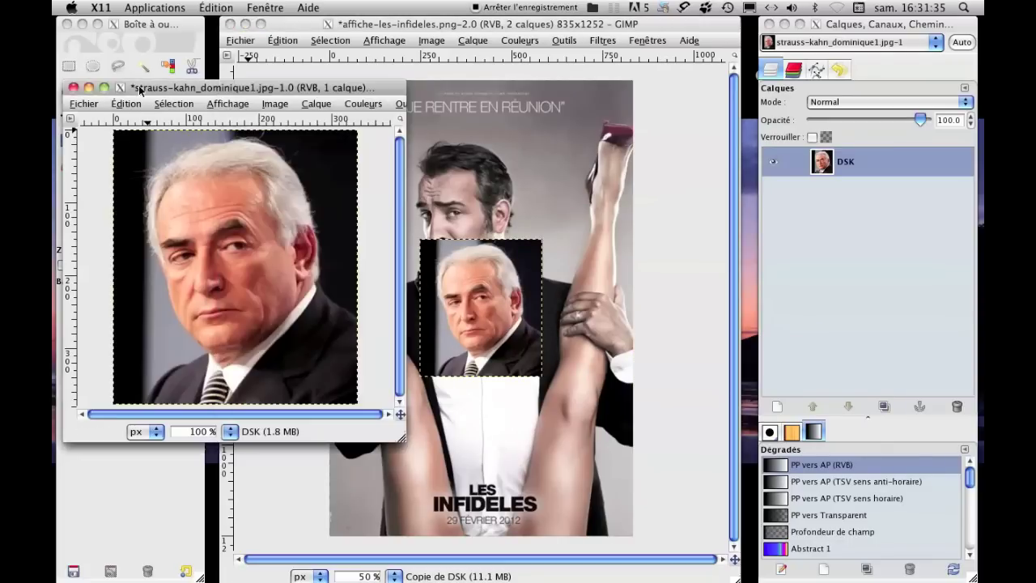
pyautogui.click(73, 87)
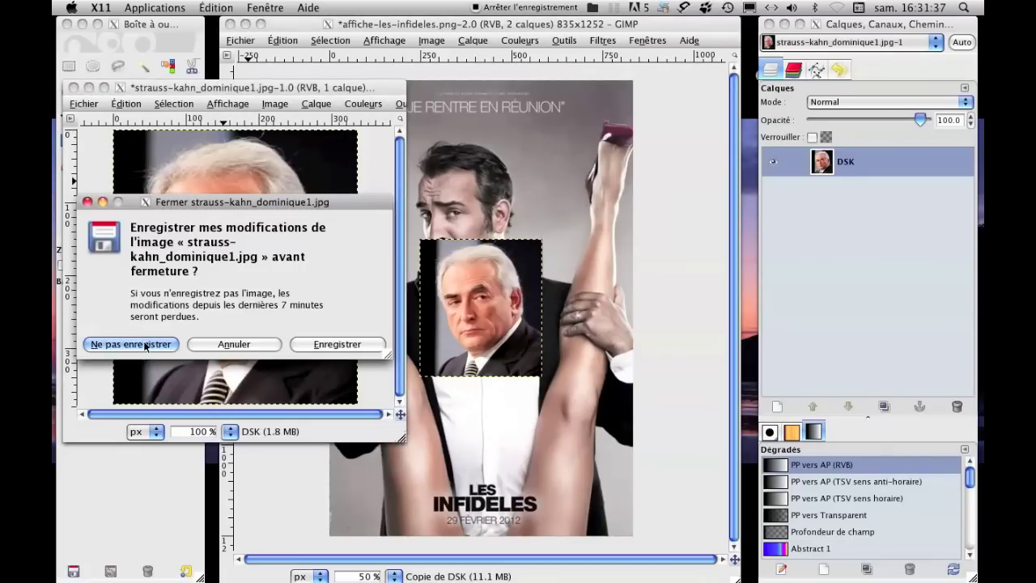
pyautogui.click(132, 344)
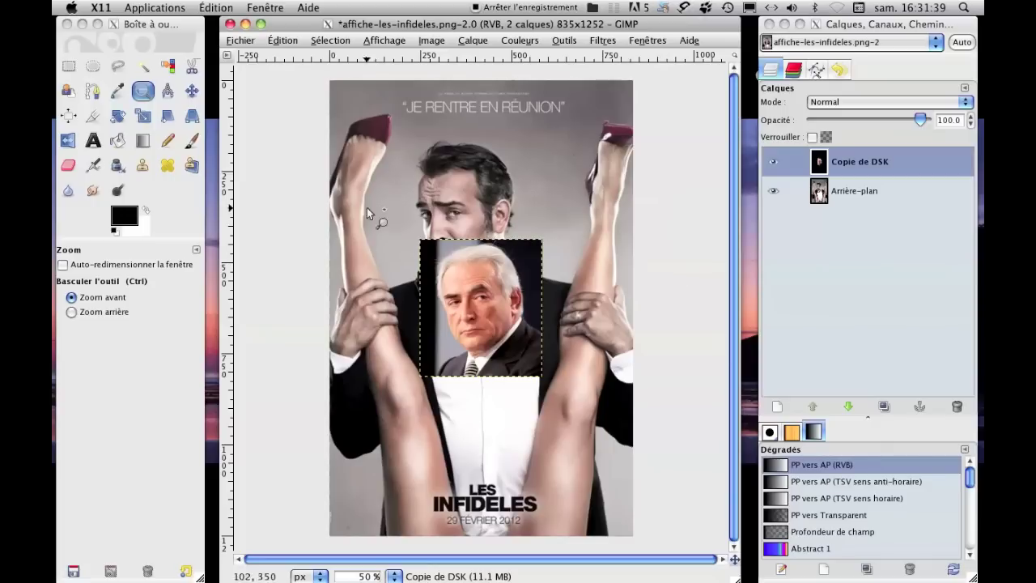
pyautogui.click(194, 95)
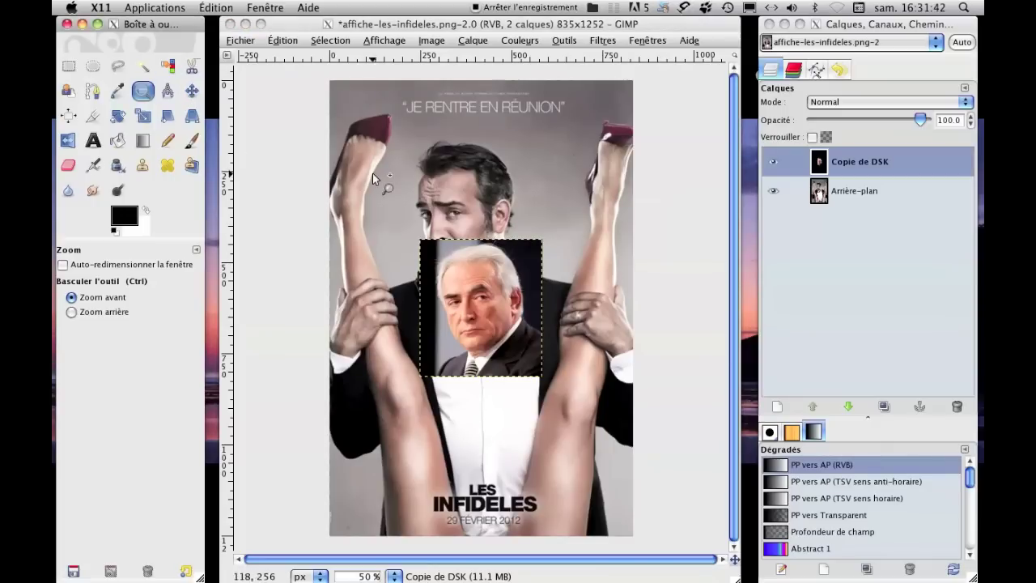
# - Move the Copie de DSK layer beside the actor's head at top right, then select Arrière-plan
pyautogui.click(192, 93)
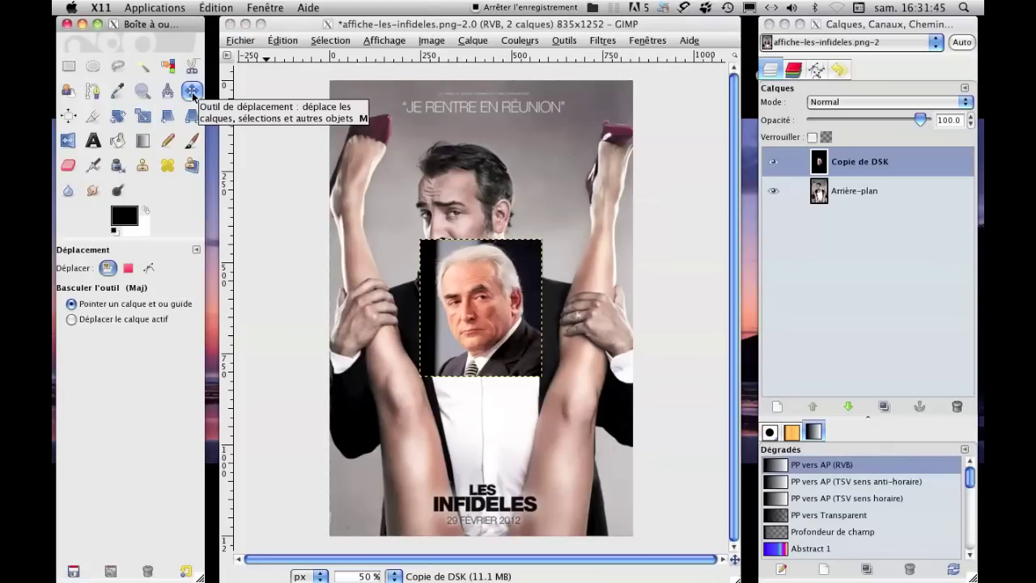
pyautogui.click(488, 281)
pyautogui.click(483, 308)
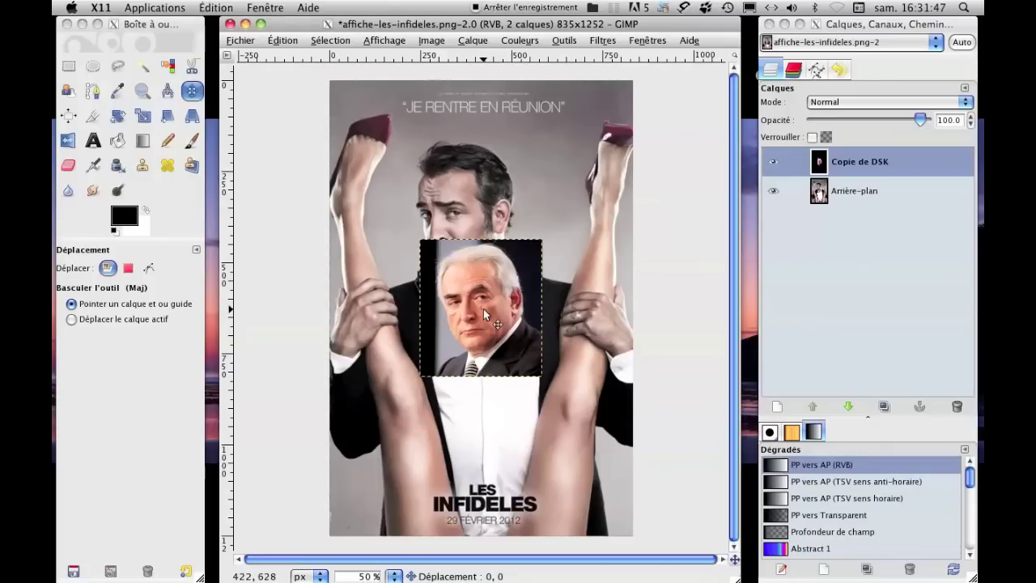
pyautogui.moveTo(483, 309); pyautogui.dragTo(557, 213)
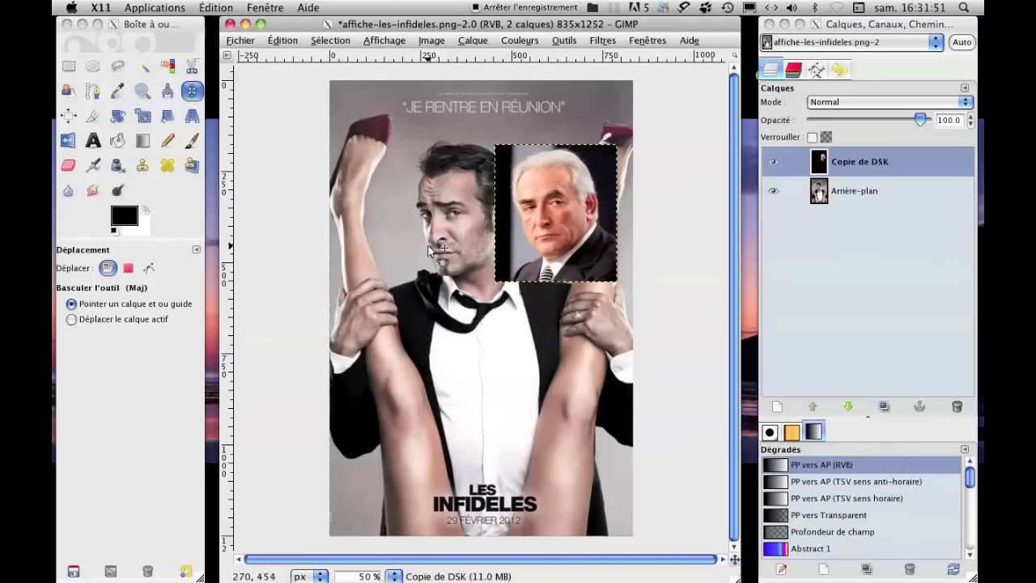
pyautogui.moveTo(561, 197); pyautogui.dragTo(593, 199)
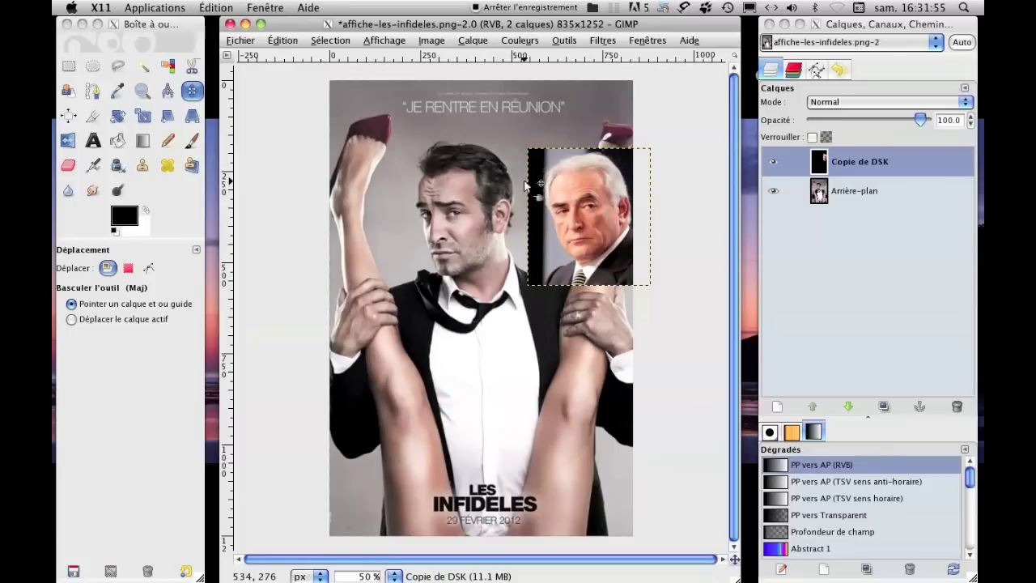
pyautogui.moveTo(599, 219); pyautogui.dragTo(474, 222)
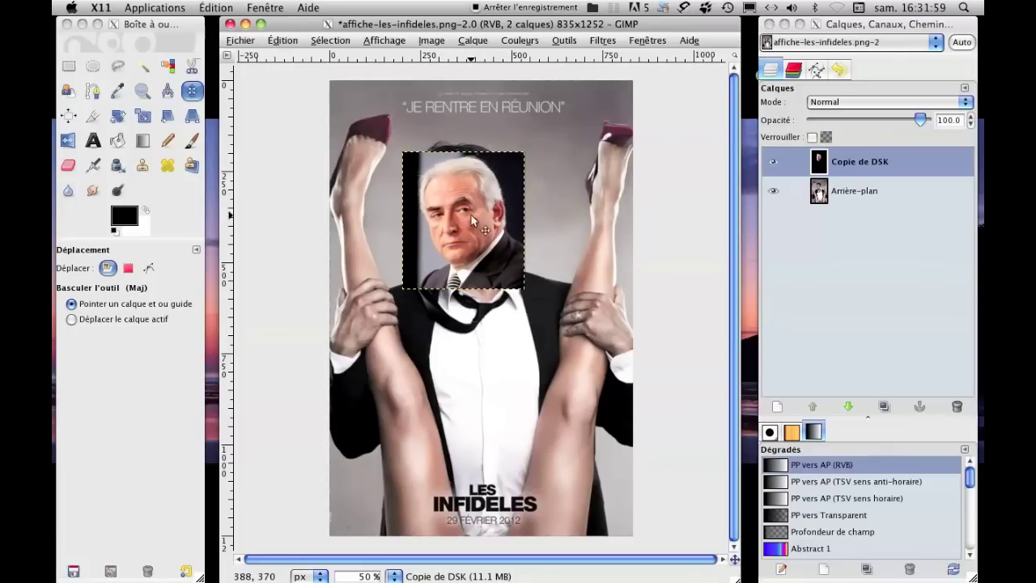
pyautogui.moveTo(465, 218)
pyautogui.mouseDown()
pyautogui.moveTo(589, 202)
pyautogui.moveTo(576, 206)
pyautogui.mouseUp()
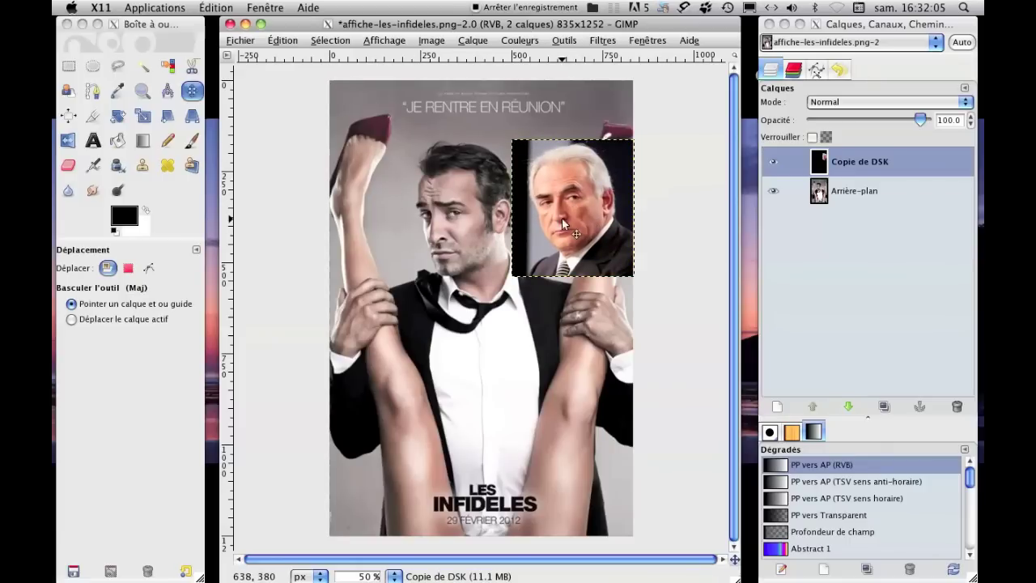
pyautogui.moveTo(562, 219); pyautogui.dragTo(457, 223)
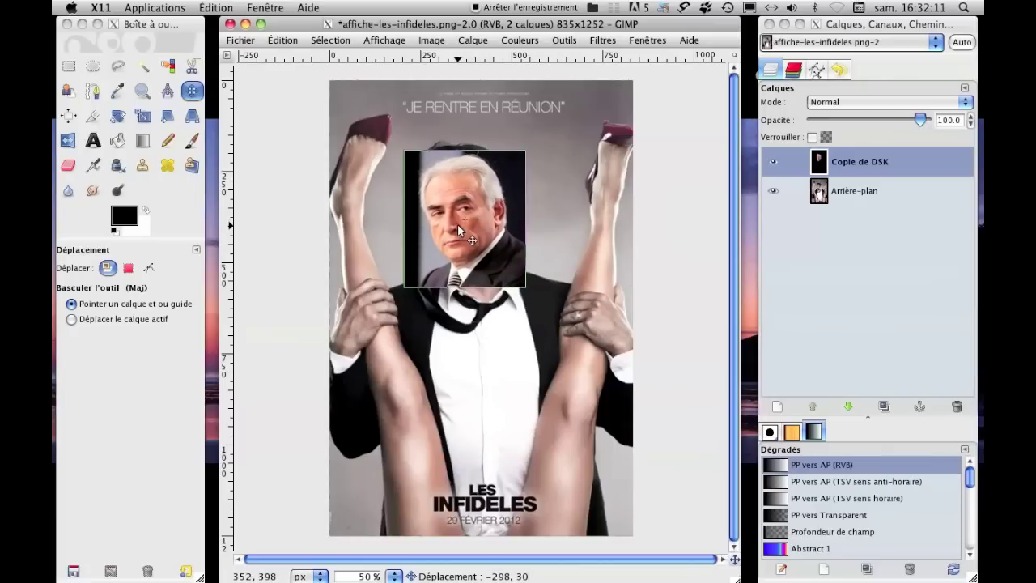
pyautogui.moveTo(457, 223); pyautogui.dragTo(544, 212)
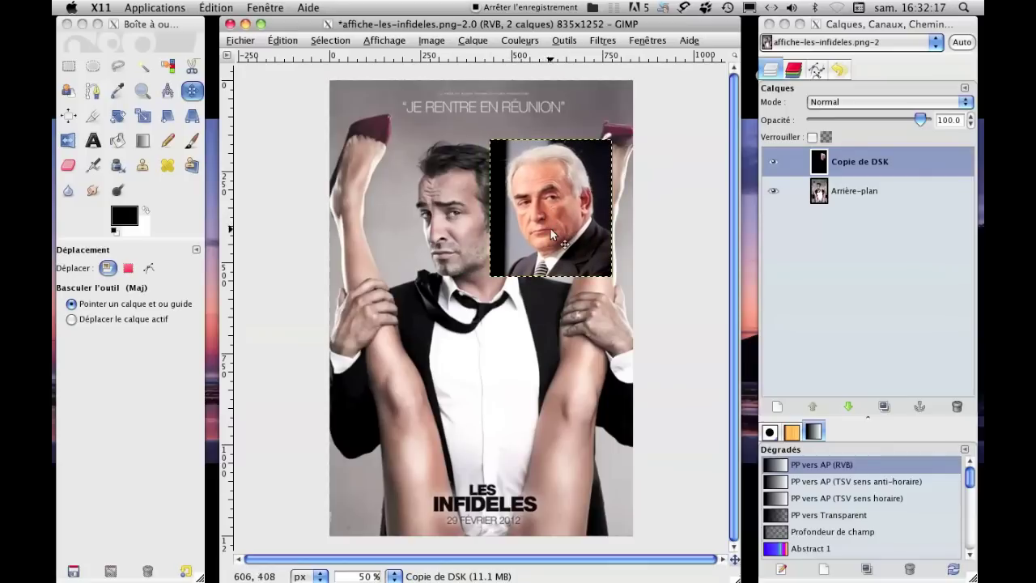
pyautogui.click(883, 200)
pyautogui.click(866, 192)
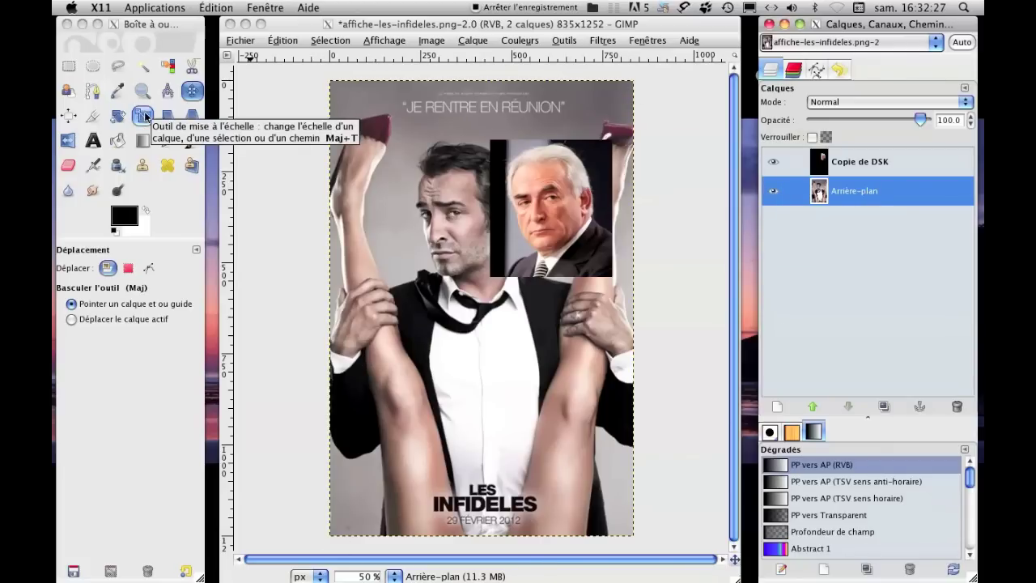
# - Start scaling the 835 × 1252 background layer with the Scale tool at 47.9 preview opacity
pyautogui.click(145, 117)
pyautogui.click(145, 117)
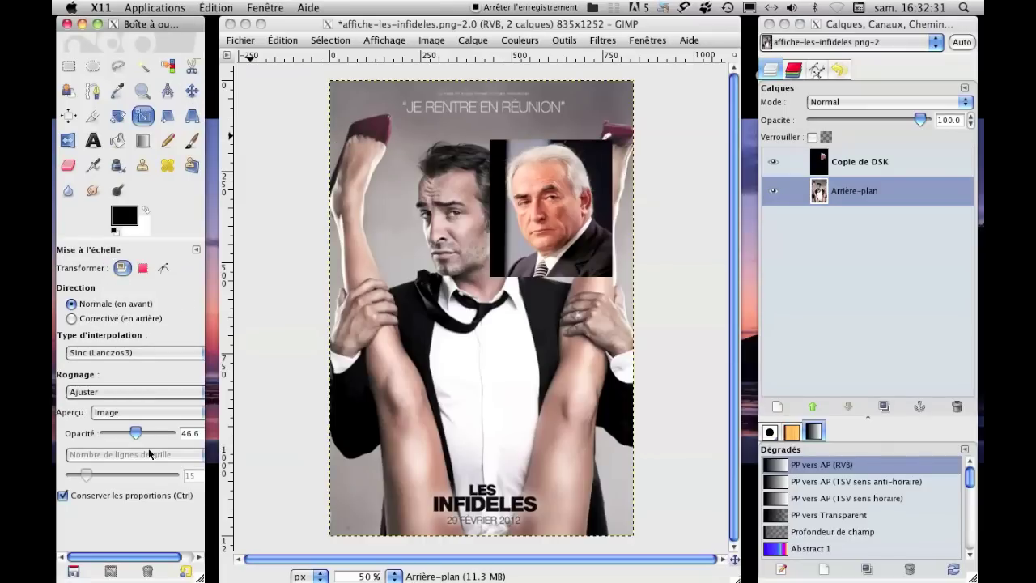
pyautogui.moveTo(168, 434); pyautogui.dragTo(137, 433)
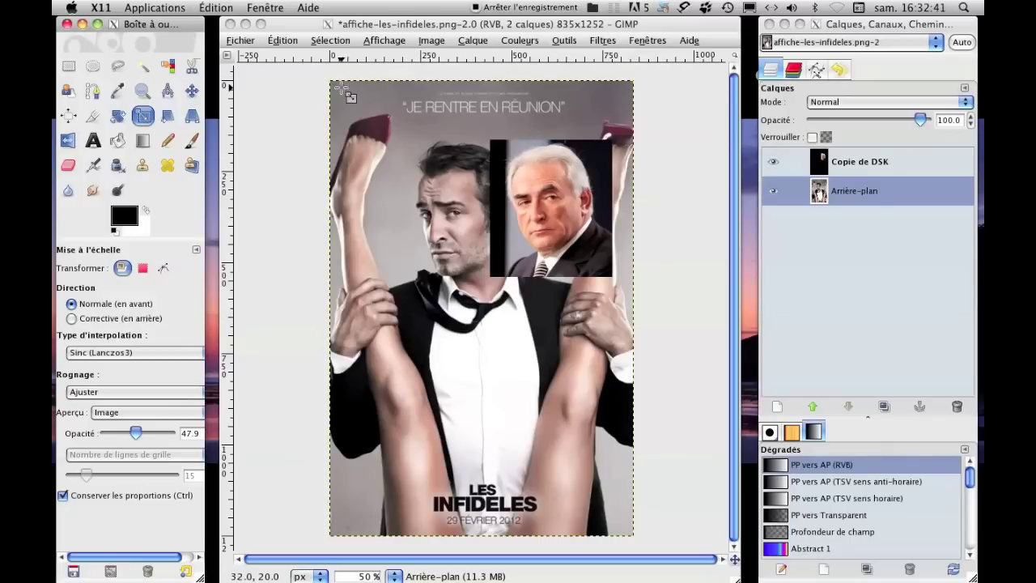
pyautogui.click(333, 83)
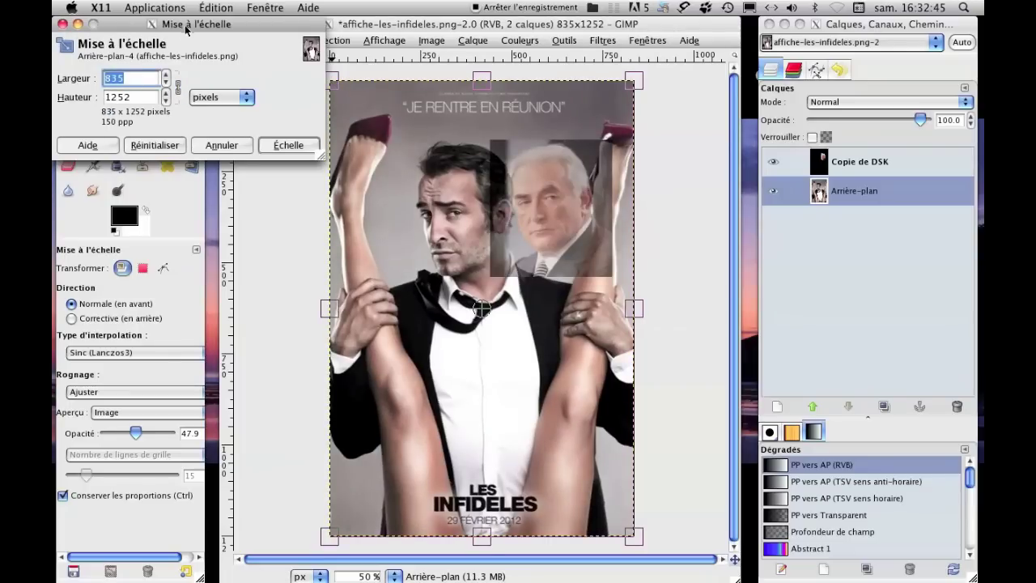
# - Drag the background layer's scale handles toward 720×1080 and shift it up and right
pyautogui.moveTo(188, 25)
pyautogui.mouseDown()
pyautogui.moveTo(212, 104)
pyautogui.moveTo(191, 158)
pyautogui.mouseUp()
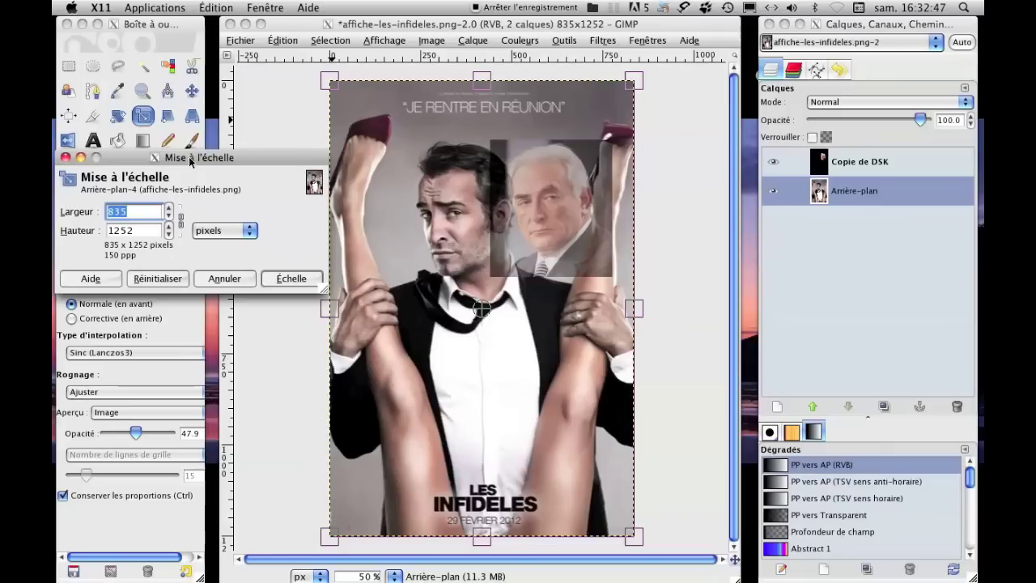
pyautogui.click(180, 220)
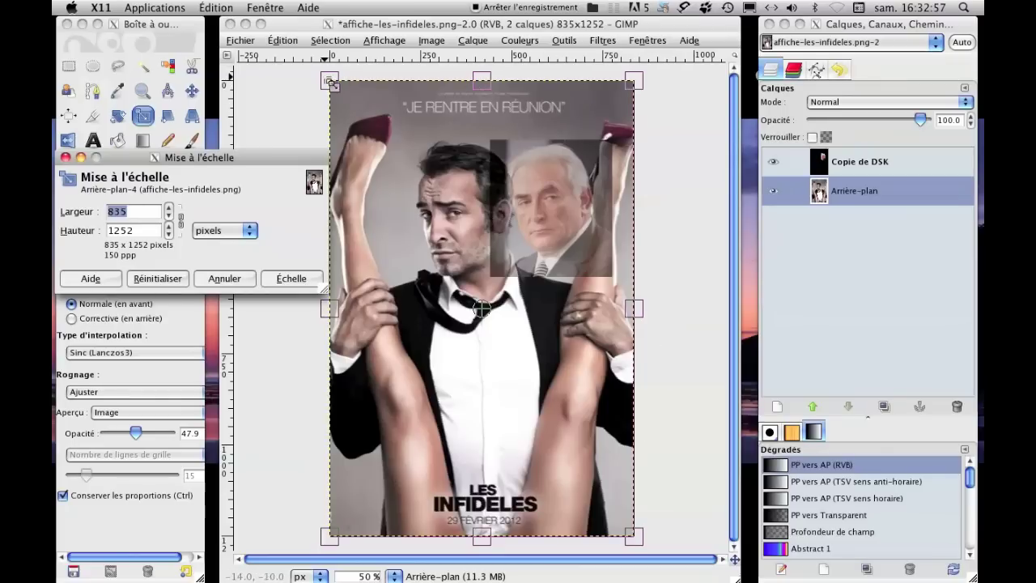
pyautogui.click(337, 87)
pyautogui.moveTo(348, 99); pyautogui.dragTo(407, 147)
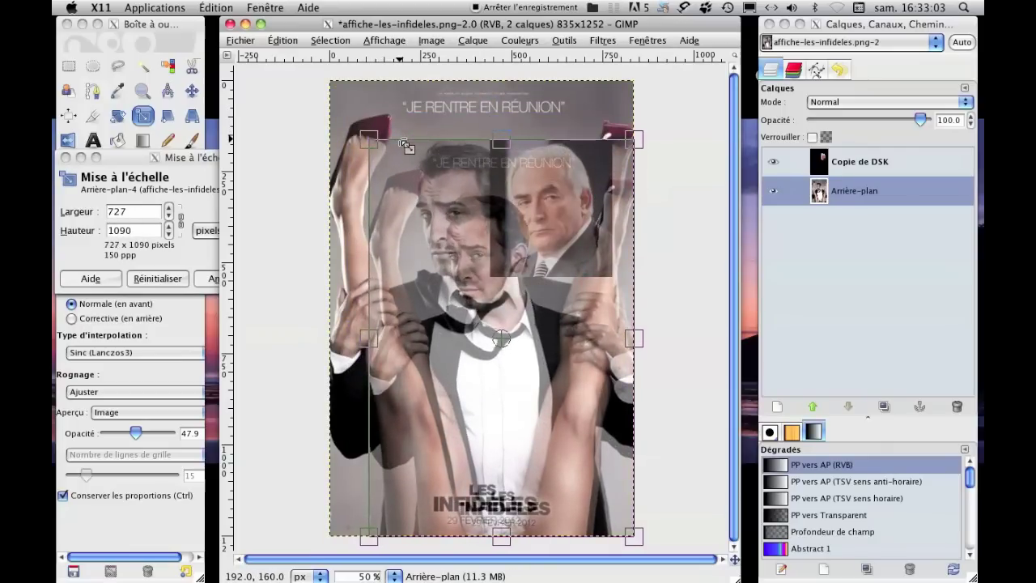
pyautogui.moveTo(407, 147); pyautogui.dragTo(402, 140)
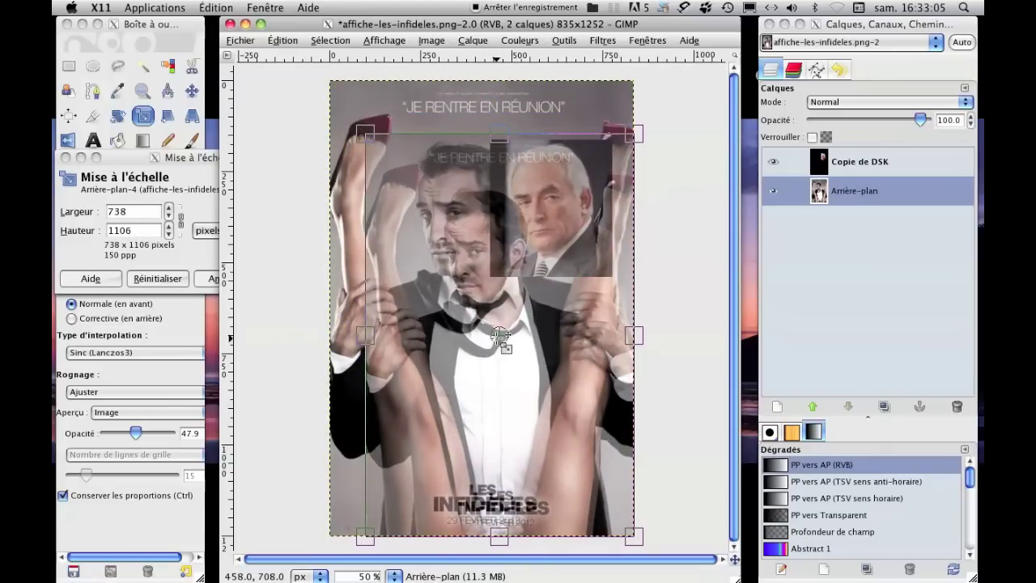
pyautogui.moveTo(500, 333); pyautogui.dragTo(570, 284)
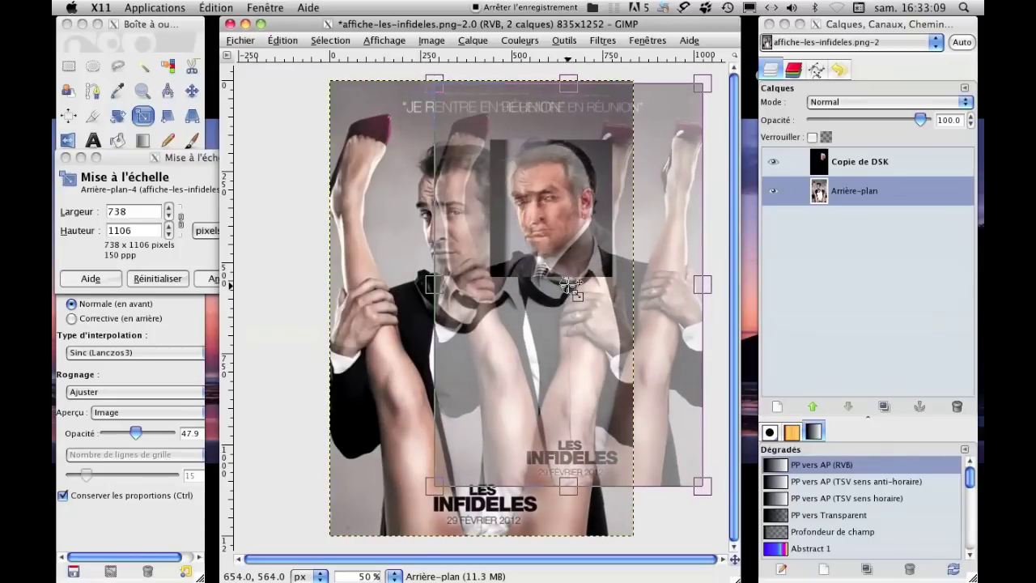
pyautogui.scroll(3, 570, 284)
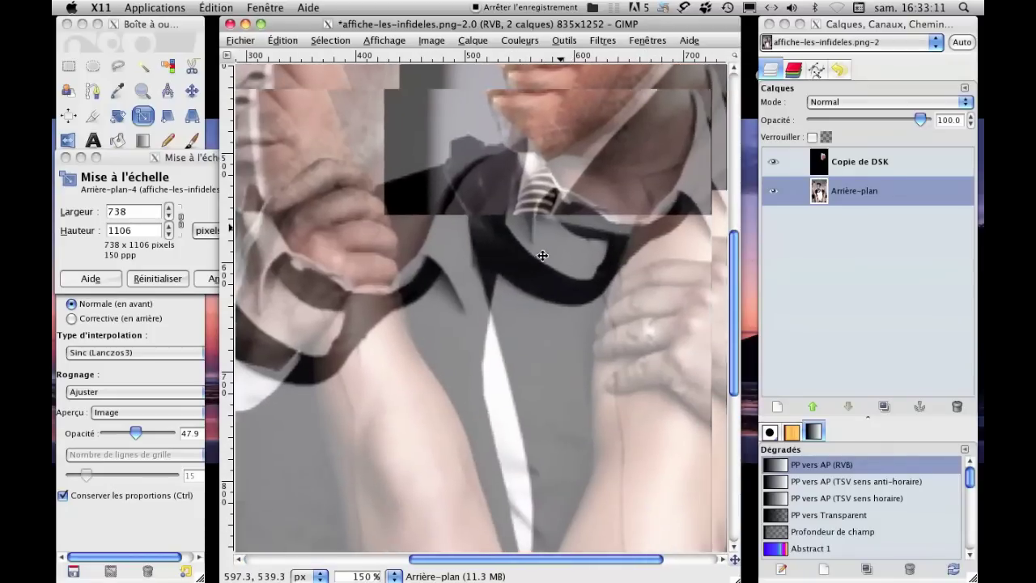
pyautogui.scroll(5, 542, 256)
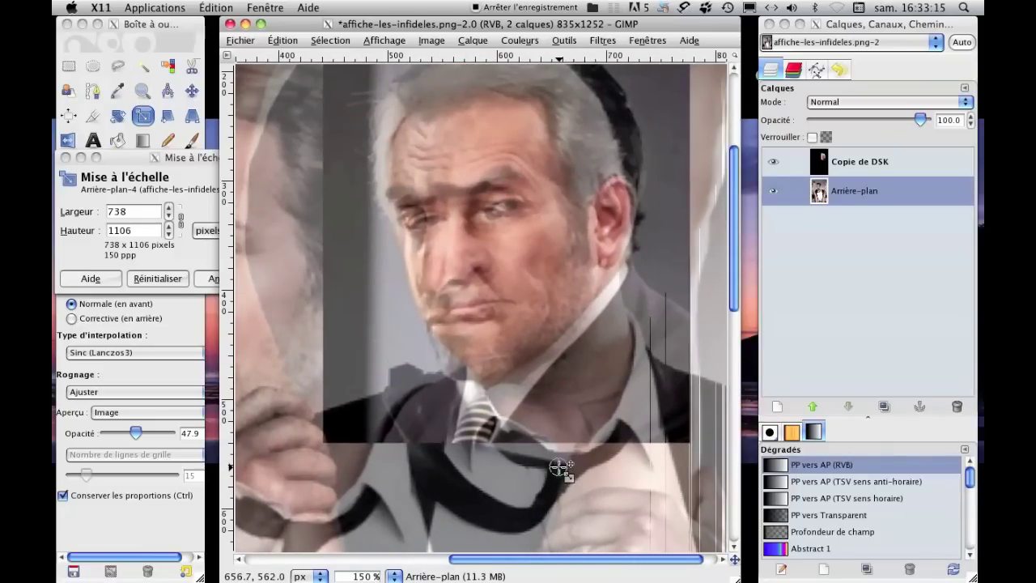
pyautogui.scroll(-2, 558, 466)
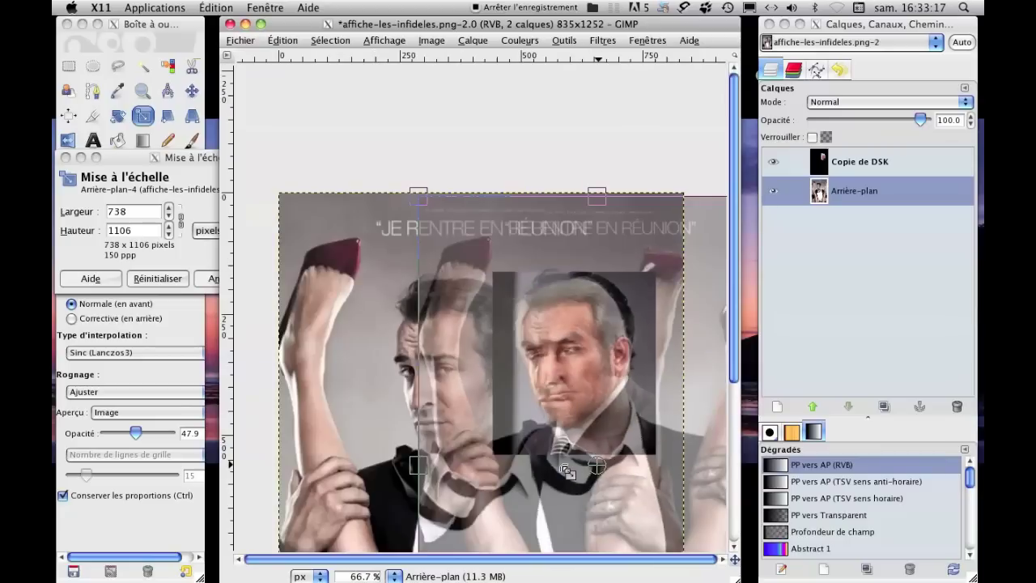
pyautogui.moveTo(603, 464); pyautogui.dragTo(602, 467)
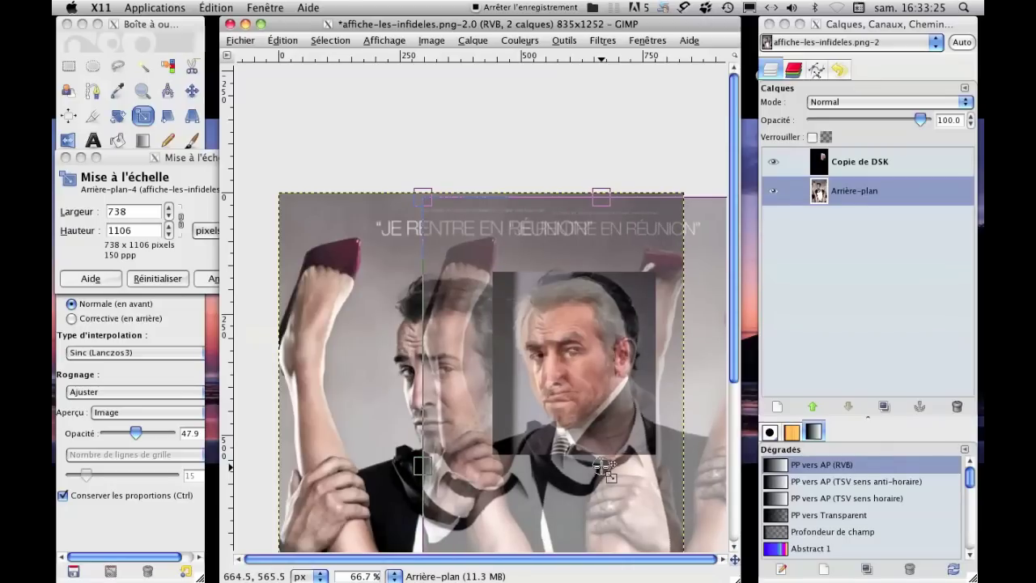
# - Check alignment at 100%, fine-tune the top-right corner, and apply the 720 × 1080 scale
pyautogui.press('1')
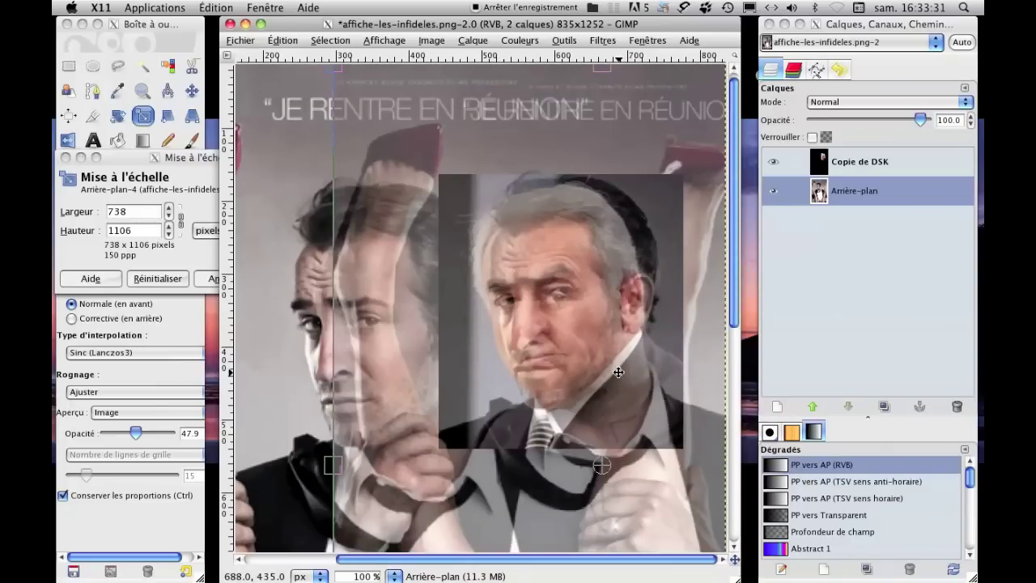
pyautogui.hscroll(3, 570, 374)
pyautogui.scroll(-1, 571, 373)
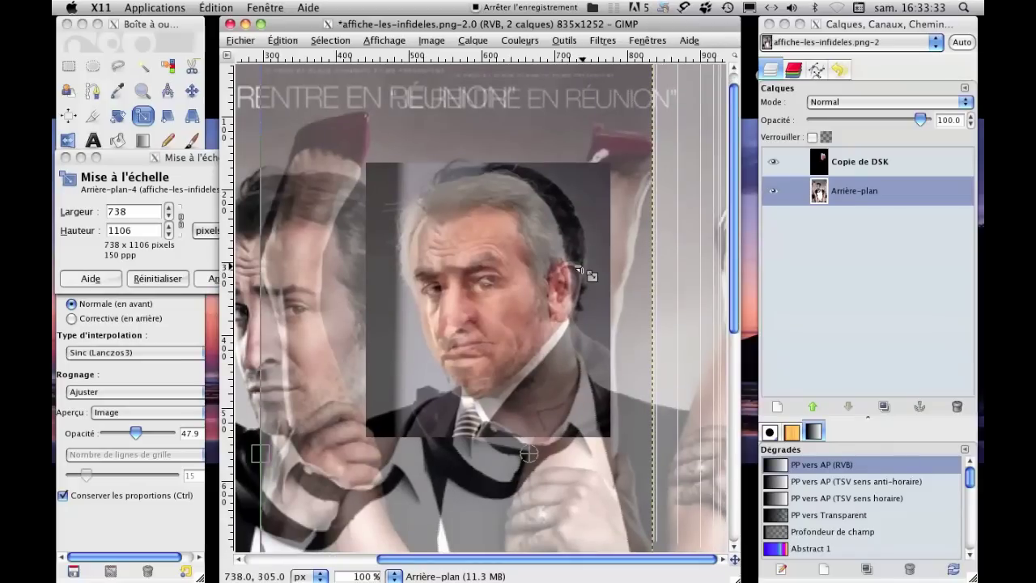
pyautogui.press('-')
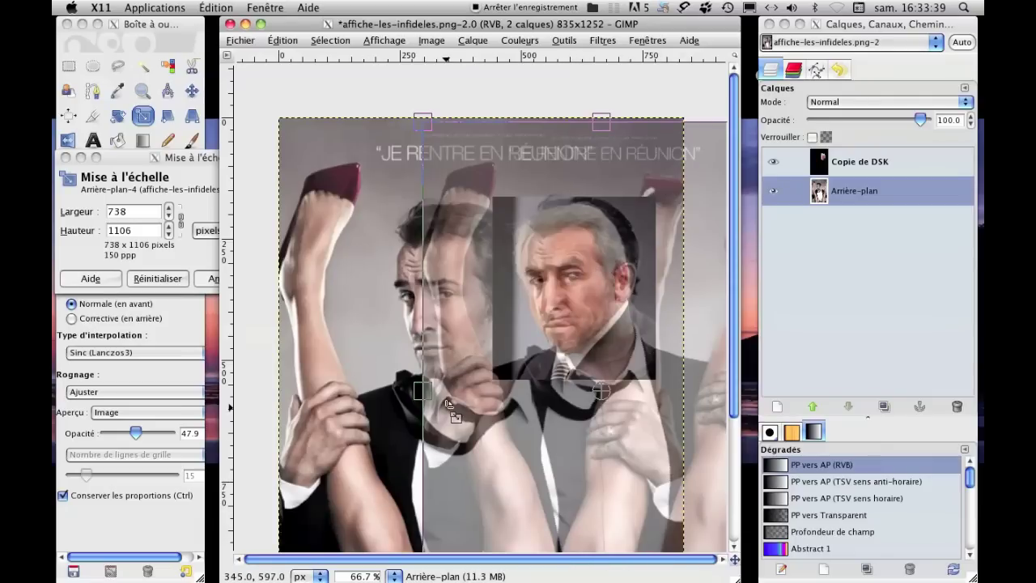
pyautogui.press('-')
pyautogui.moveTo(692, 115)
pyautogui.mouseDown()
pyautogui.moveTo(697, 88)
pyautogui.moveTo(681, 92)
pyautogui.moveTo(693, 100)
pyautogui.mouseUp()
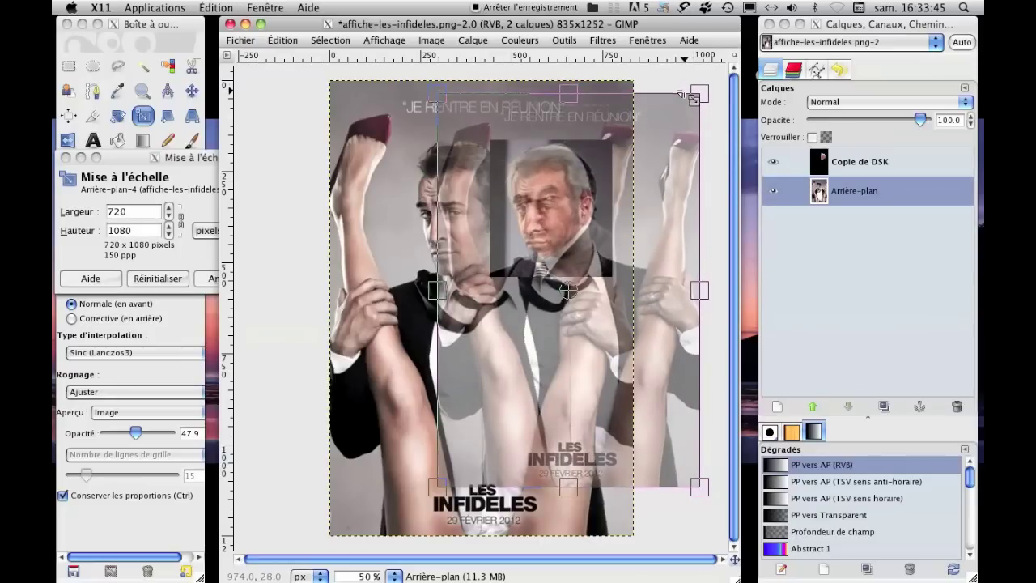
pyautogui.press('+')
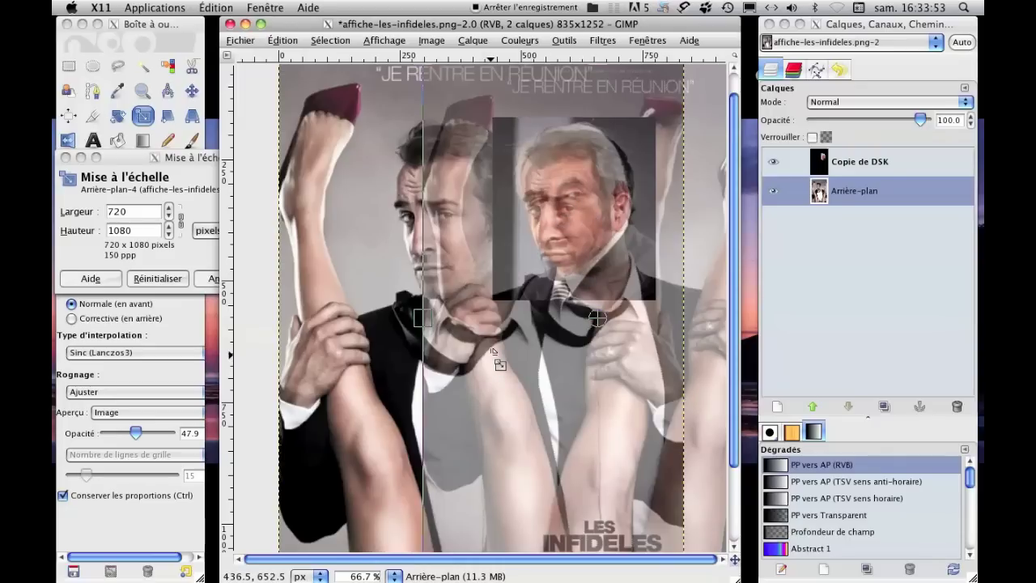
pyautogui.press('Return')
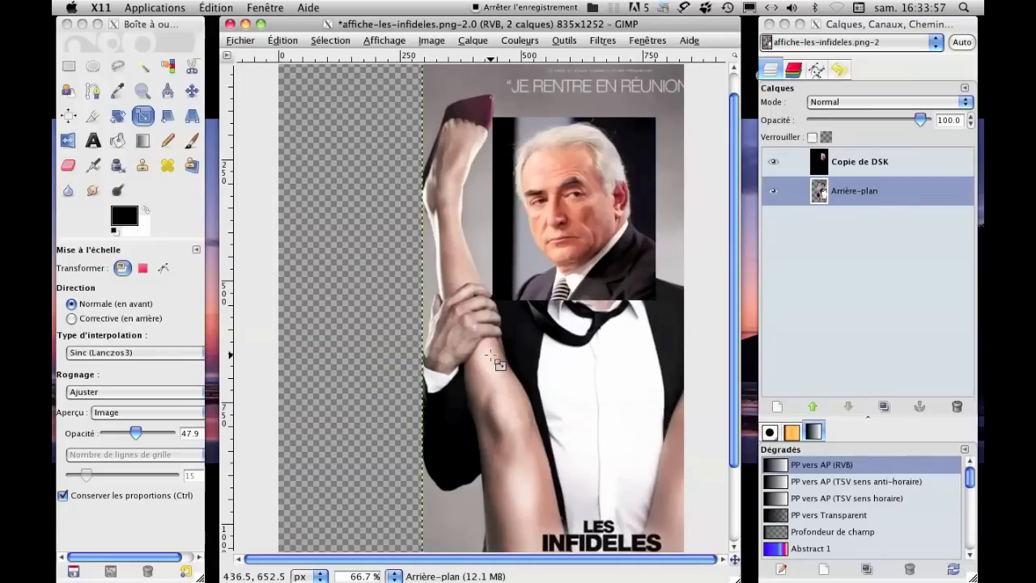
pyautogui.press('-')
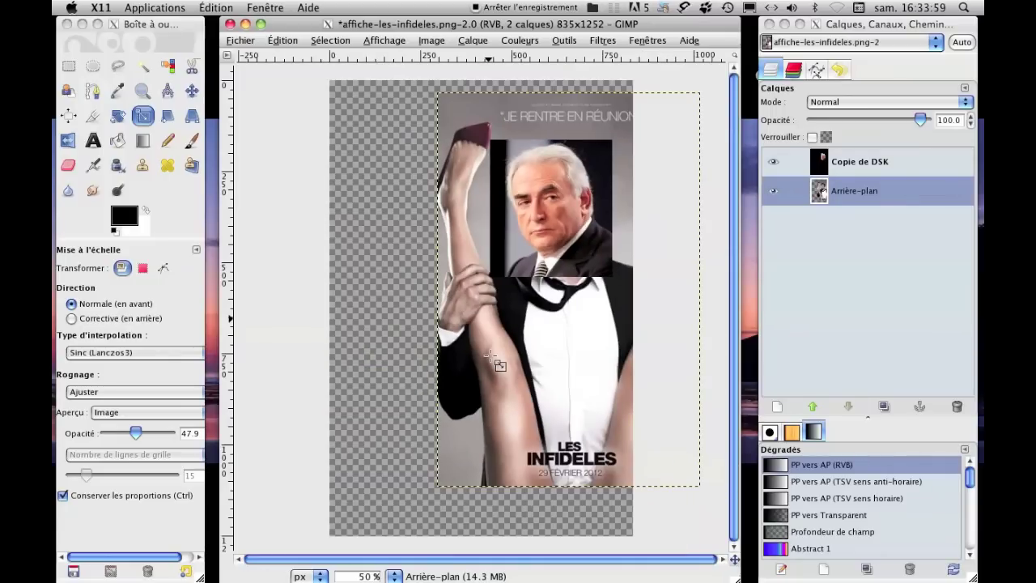
# - Move the shrunken Arrière-plan poster layer left, back into the frame
pyautogui.click(190, 91)
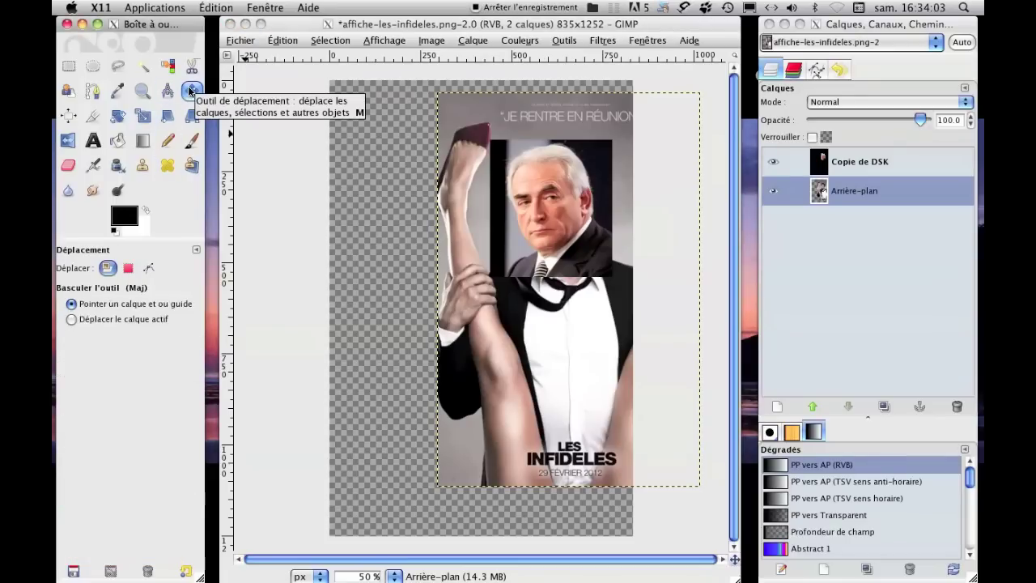
pyautogui.click(511, 352)
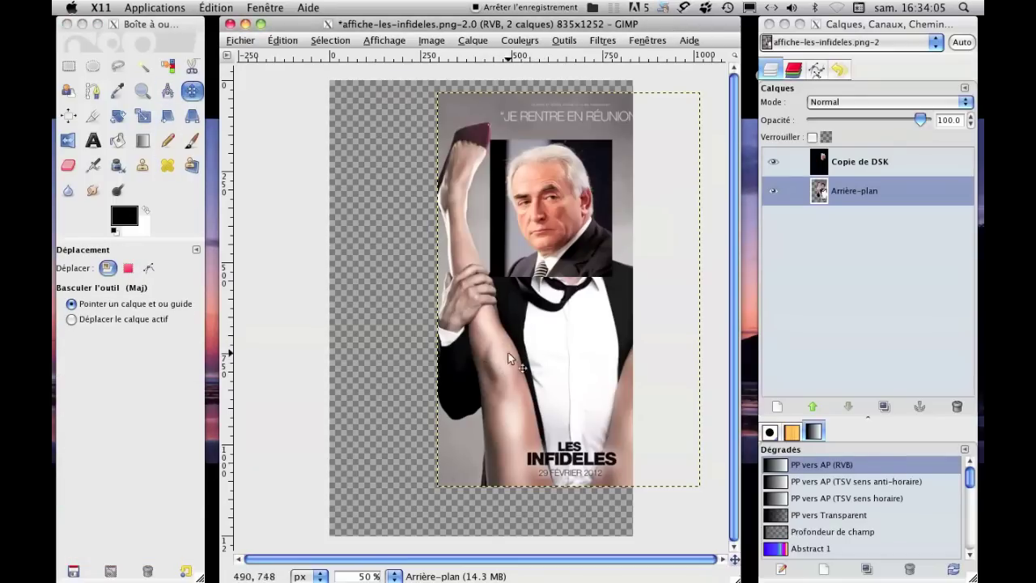
pyautogui.moveTo(508, 353); pyautogui.dragTo(450, 341)
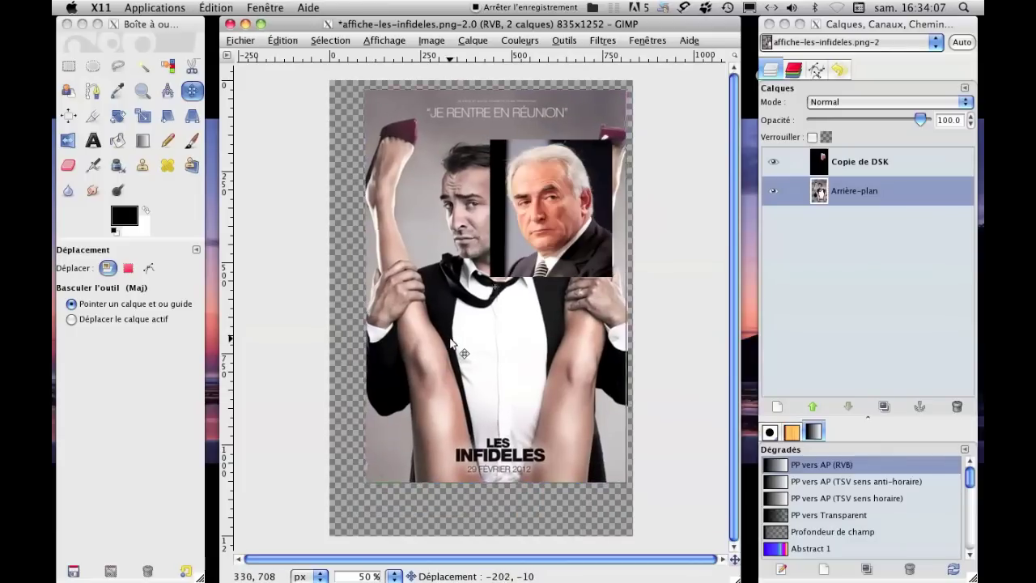
pyautogui.moveTo(451, 341); pyautogui.dragTo(455, 326)
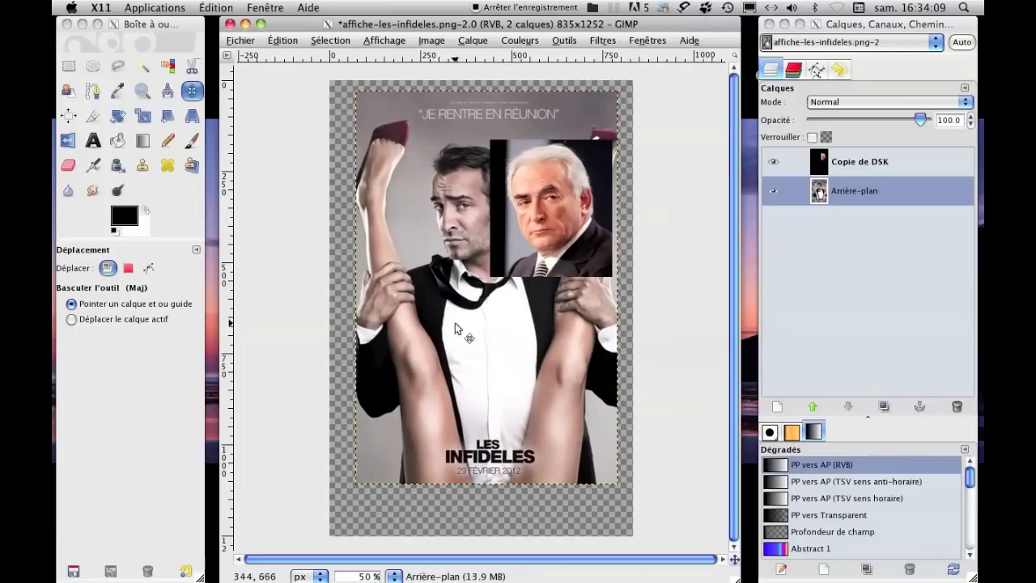
# - Align the Copie de DSK face over the actor's head at reduced opacity, then restore 100 opacity
pyautogui.click(847, 164)
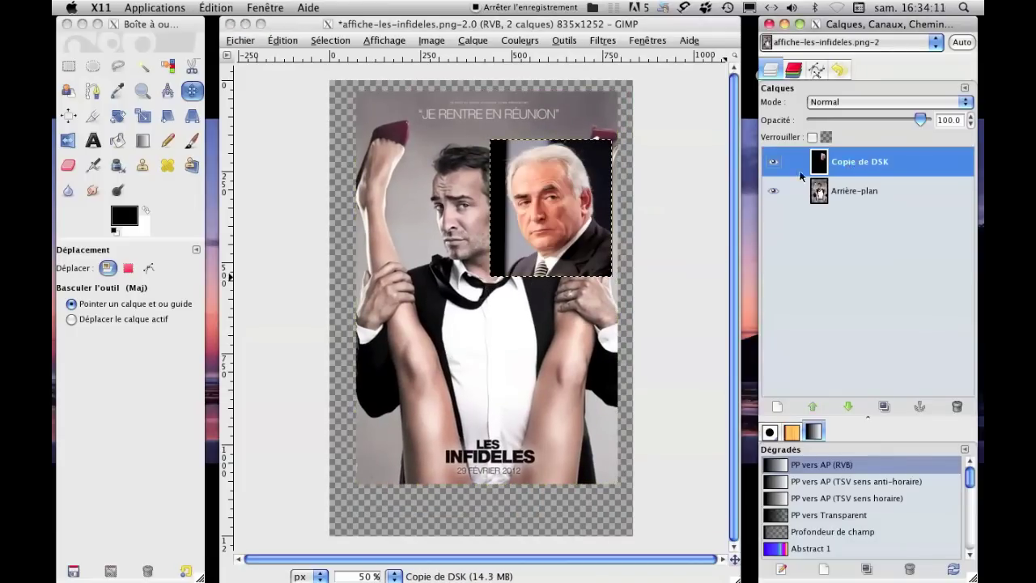
pyautogui.click(548, 204)
pyautogui.moveTo(552, 216)
pyautogui.mouseDown()
pyautogui.moveTo(483, 416)
pyautogui.moveTo(490, 314)
pyautogui.moveTo(543, 521)
pyautogui.moveTo(558, 502)
pyautogui.moveTo(475, 212)
pyautogui.mouseUp()
pyautogui.click(918, 119)
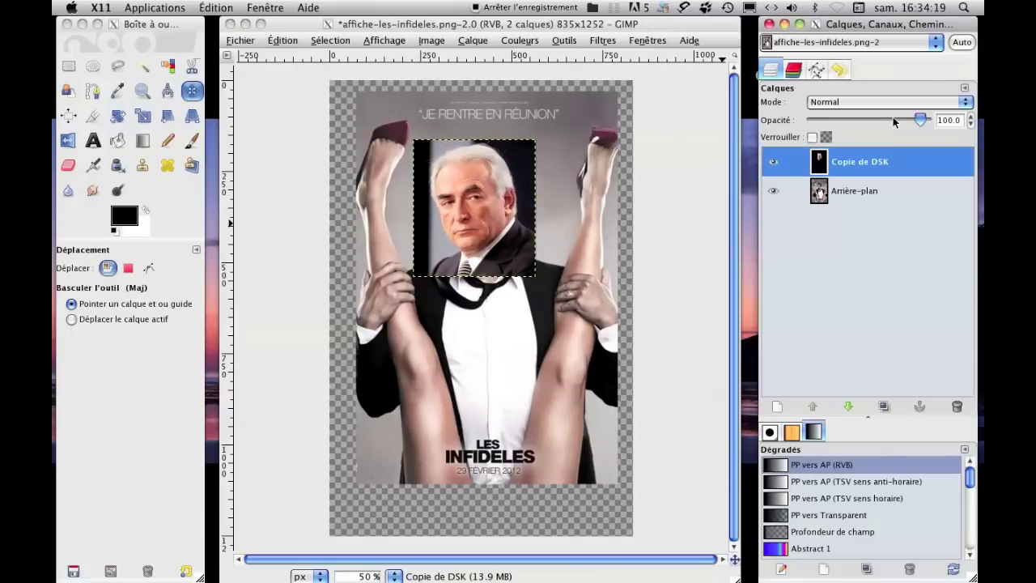
pyautogui.moveTo(921, 120); pyautogui.dragTo(886, 120)
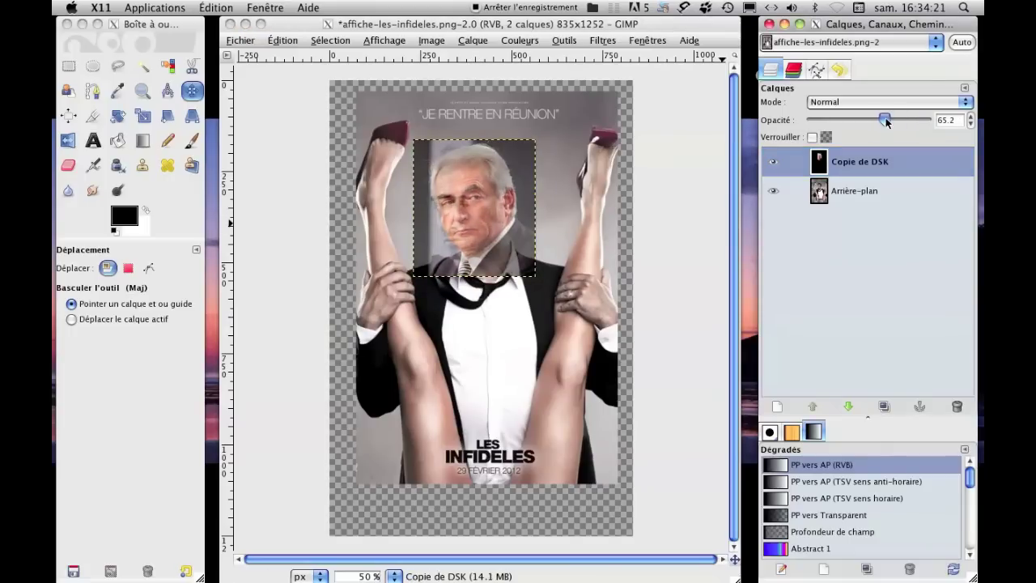
pyautogui.click(473, 212)
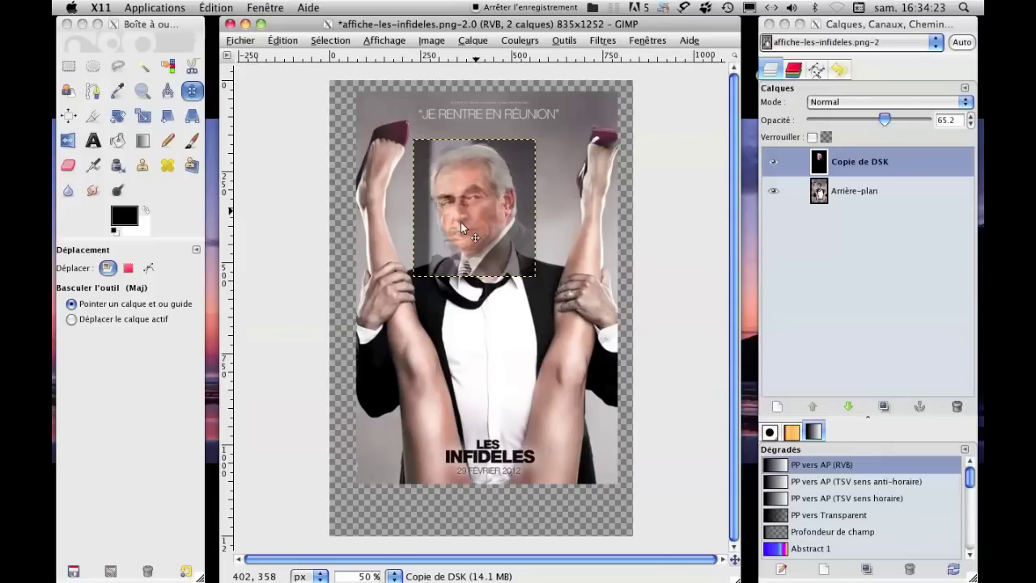
pyautogui.scroll(1, 461, 222)
pyautogui.scroll(1, 460, 221)
pyautogui.moveTo(463, 187)
pyautogui.mouseDown()
pyautogui.moveTo(458, 205)
pyautogui.moveTo(423, 195)
pyautogui.moveTo(453, 193)
pyautogui.moveTo(455, 202)
pyautogui.mouseUp()
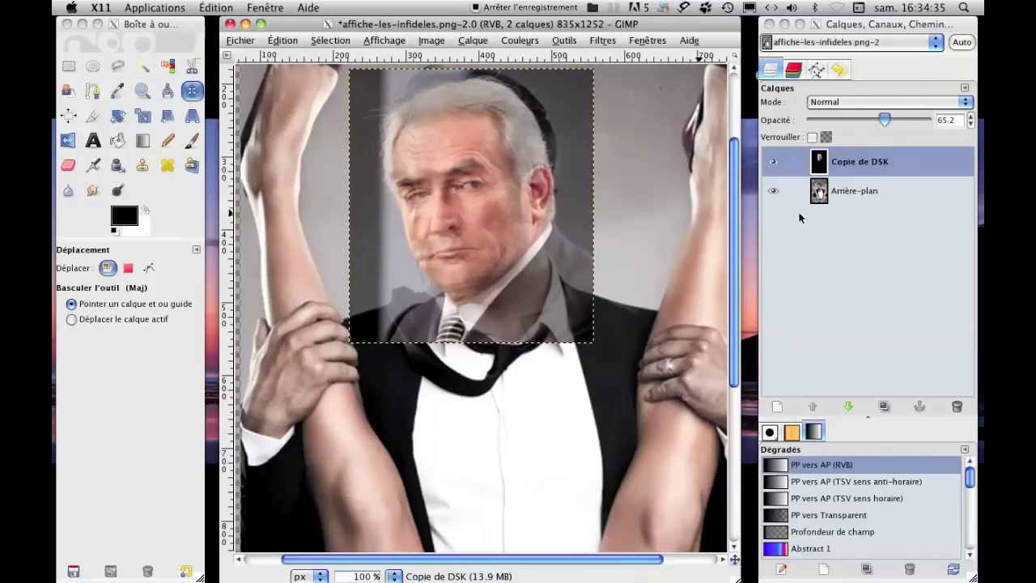
pyautogui.click(907, 126)
pyautogui.moveTo(885, 119); pyautogui.dragTo(944, 127)
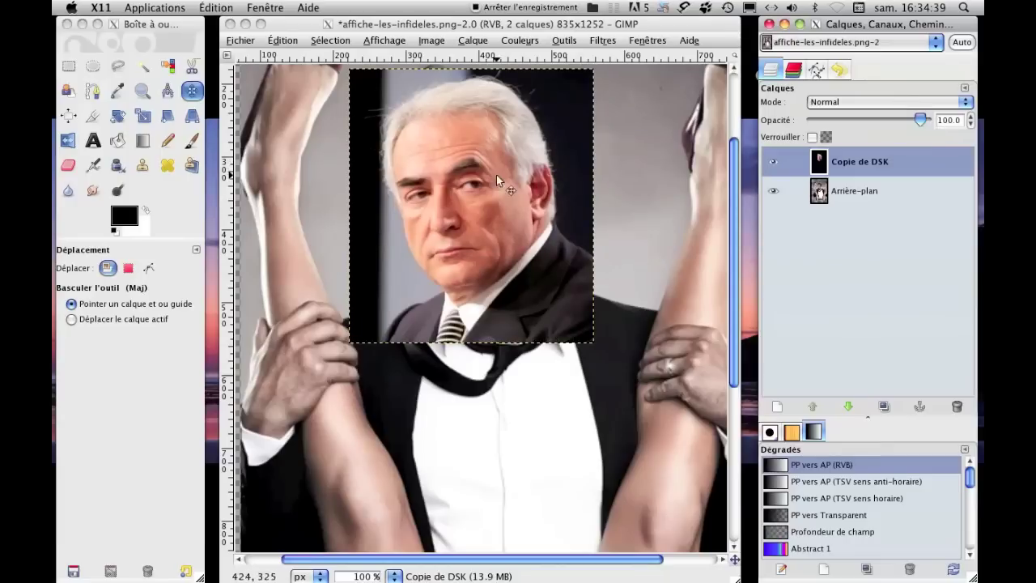
# - Rotate the Copie de DSK face layer by about 3.47 degrees
pyautogui.click(119, 119)
pyautogui.click(119, 118)
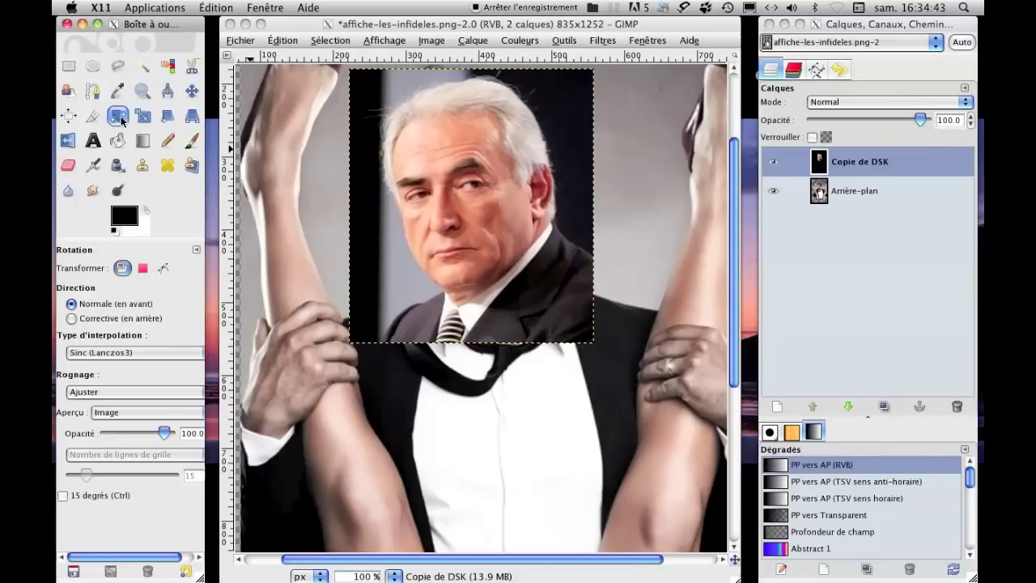
pyautogui.click(416, 130)
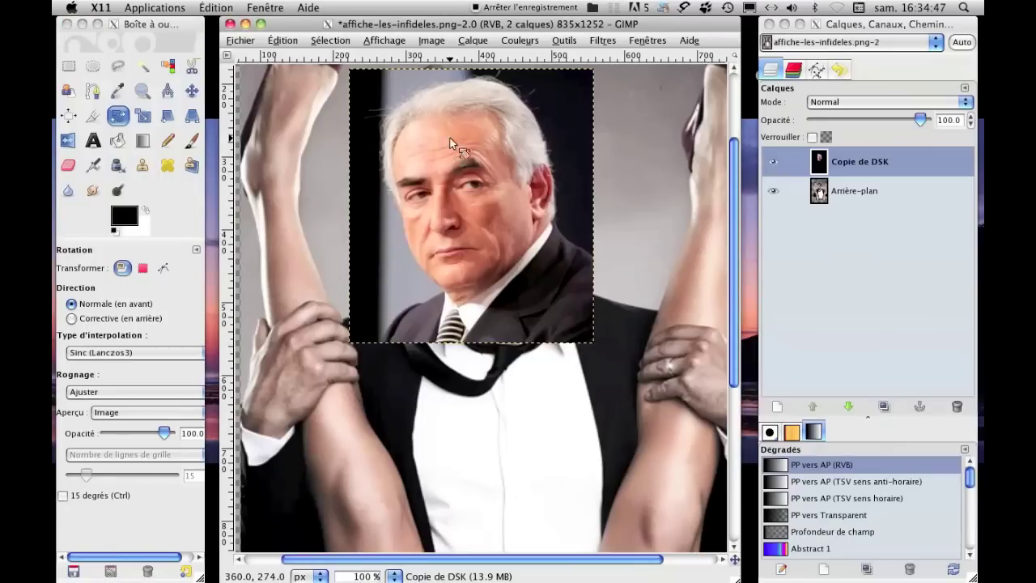
pyautogui.click(449, 136)
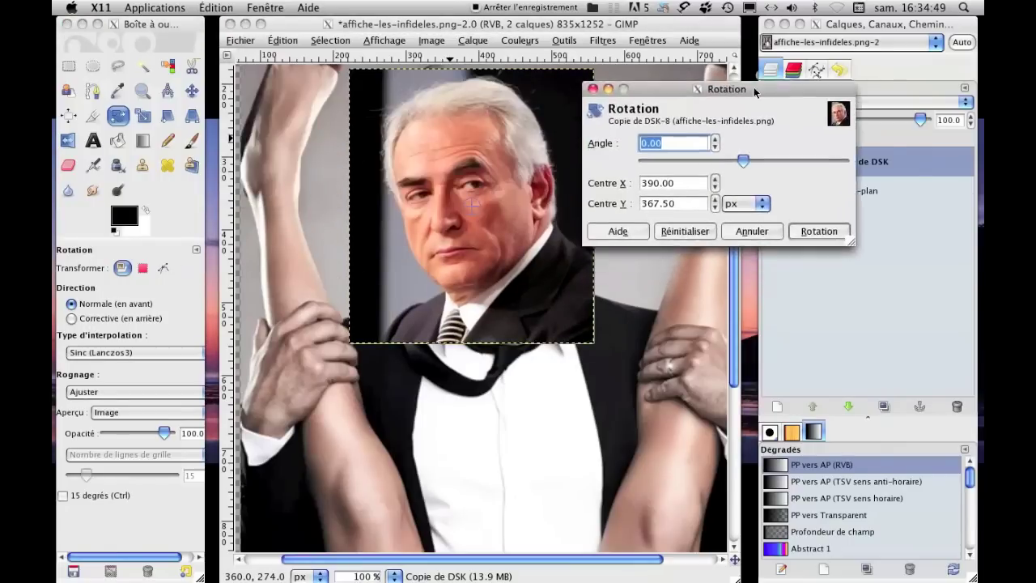
pyautogui.moveTo(406, 41); pyautogui.dragTo(817, 65)
pyautogui.moveTo(803, 135); pyautogui.dragTo(808, 135)
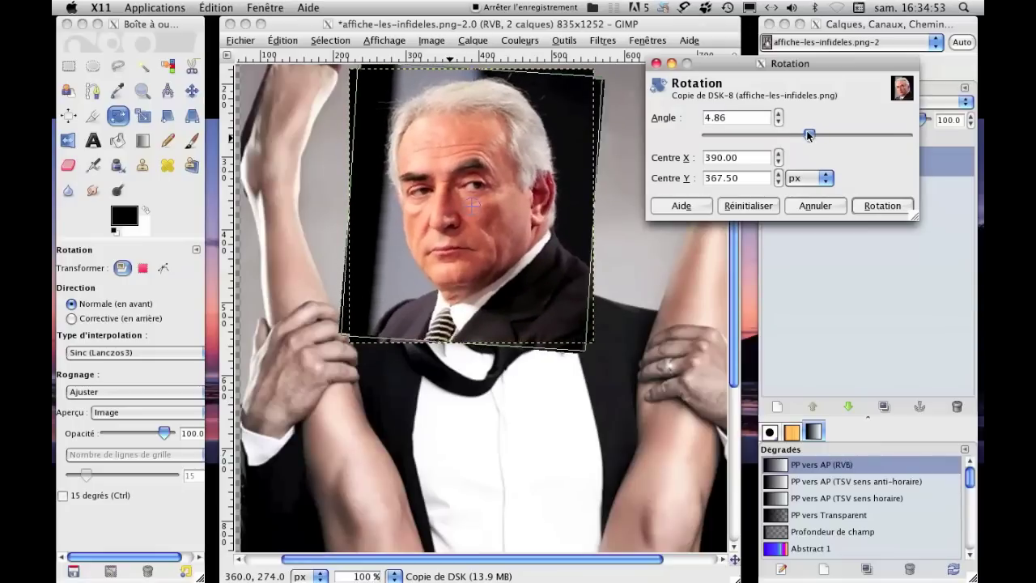
pyautogui.moveTo(808, 135); pyautogui.dragTo(808, 136)
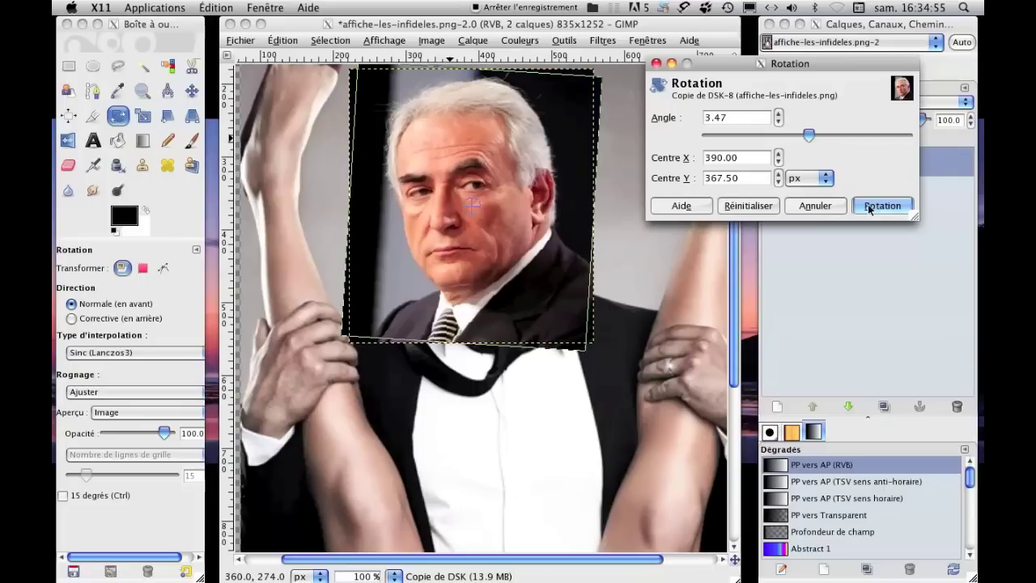
pyautogui.click(869, 209)
# - Lower the face layer to 55.3 opacity and rotate it 7.64° to match the body
pyautogui.moveTo(920, 118); pyautogui.dragTo(874, 119)
pyautogui.click(119, 117)
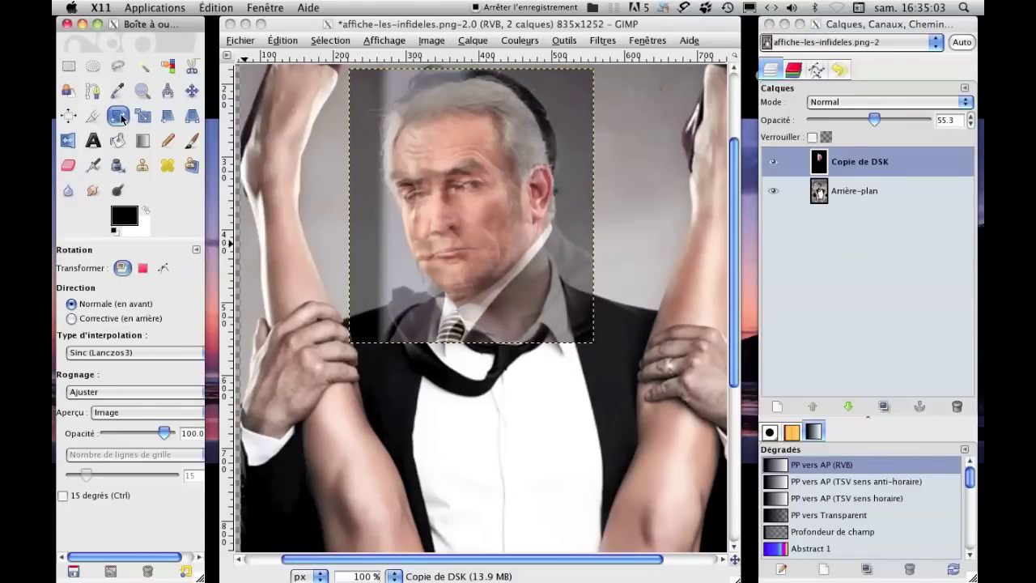
pyautogui.click(493, 180)
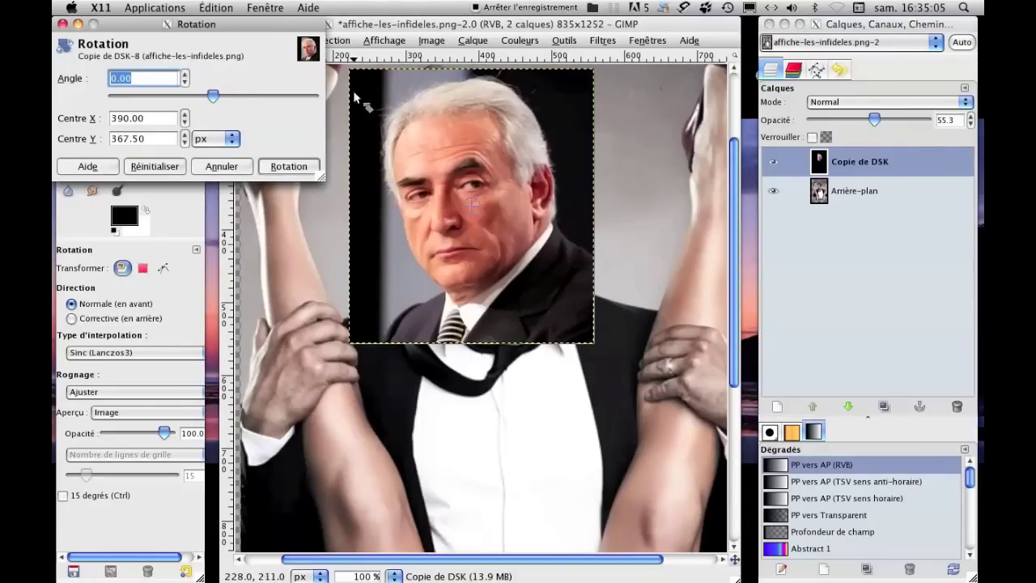
pyautogui.moveTo(213, 95); pyautogui.dragTo(217, 96)
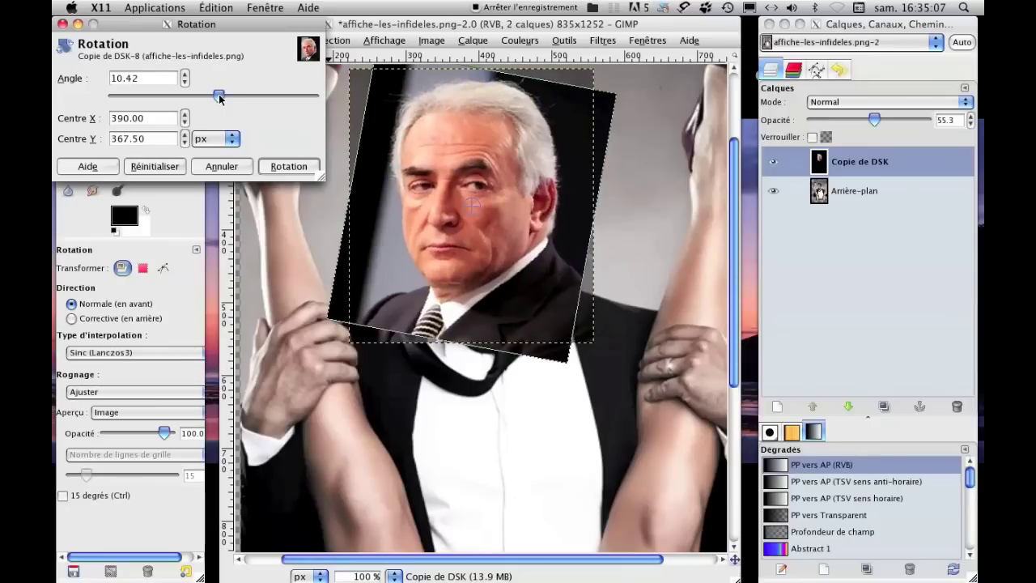
pyautogui.click(221, 166)
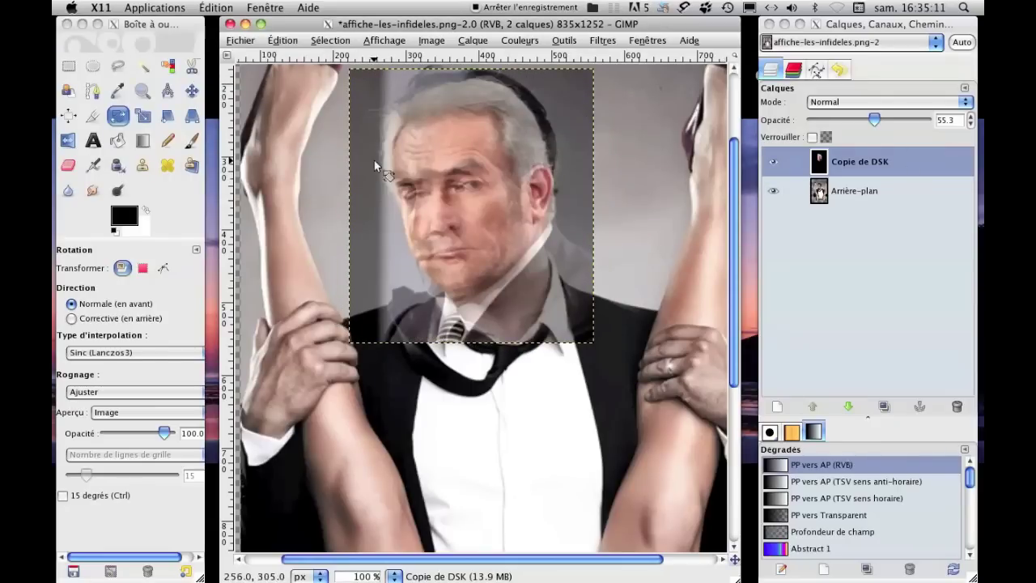
pyautogui.click(404, 132)
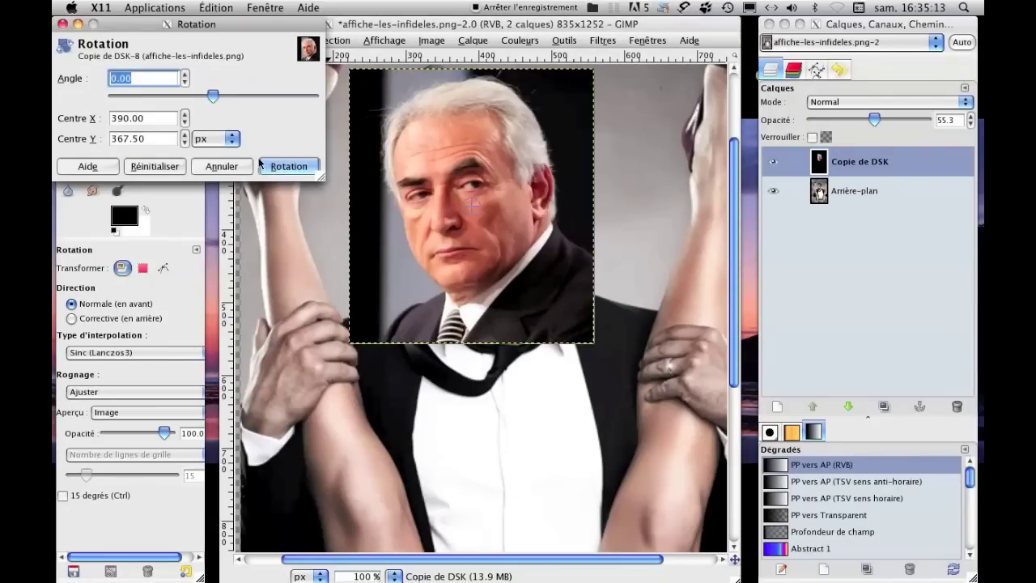
pyautogui.moveTo(213, 95); pyautogui.dragTo(217, 97)
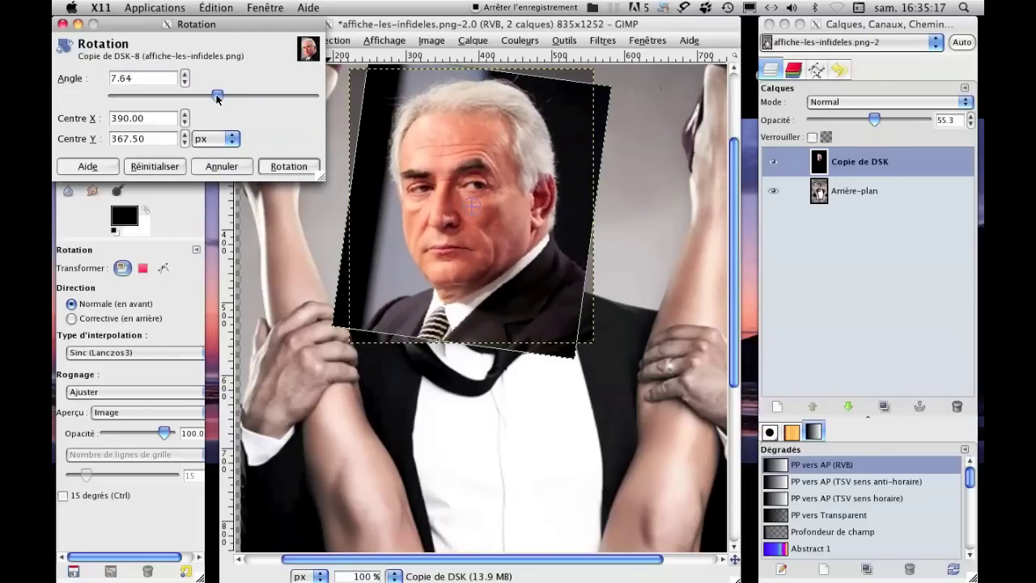
pyautogui.click(278, 169)
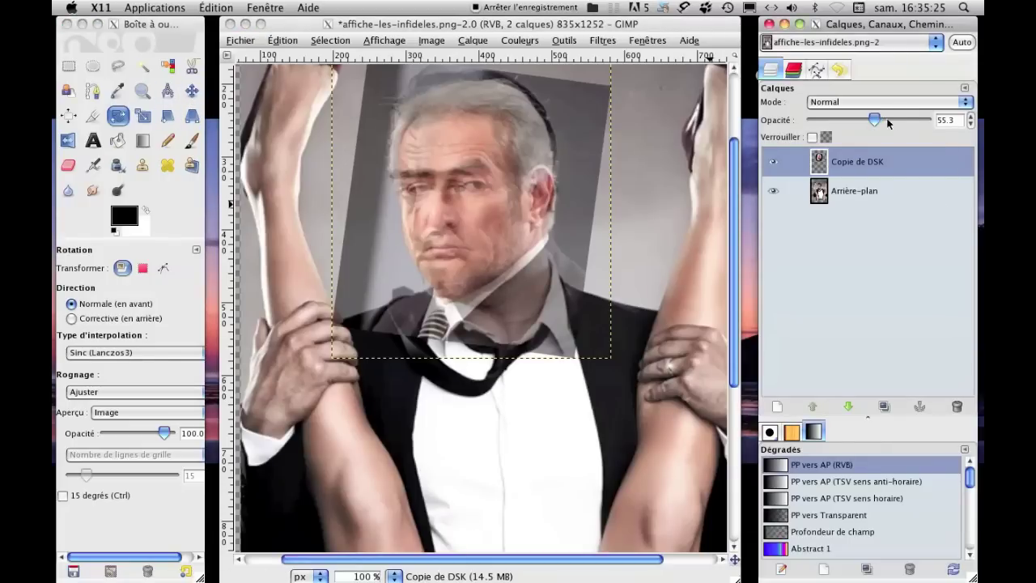
# - Restore Copie de DSK to 100 opacity and set the Eraser to Circle Fuzzy (19) at scale 3.34
pyautogui.moveTo(874, 119); pyautogui.dragTo(939, 120)
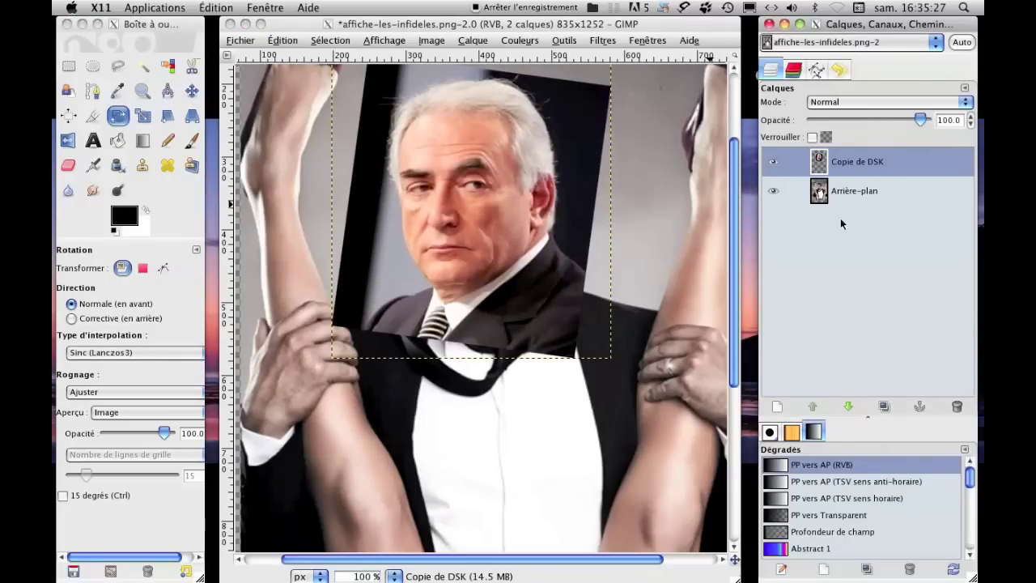
pyautogui.click(857, 162)
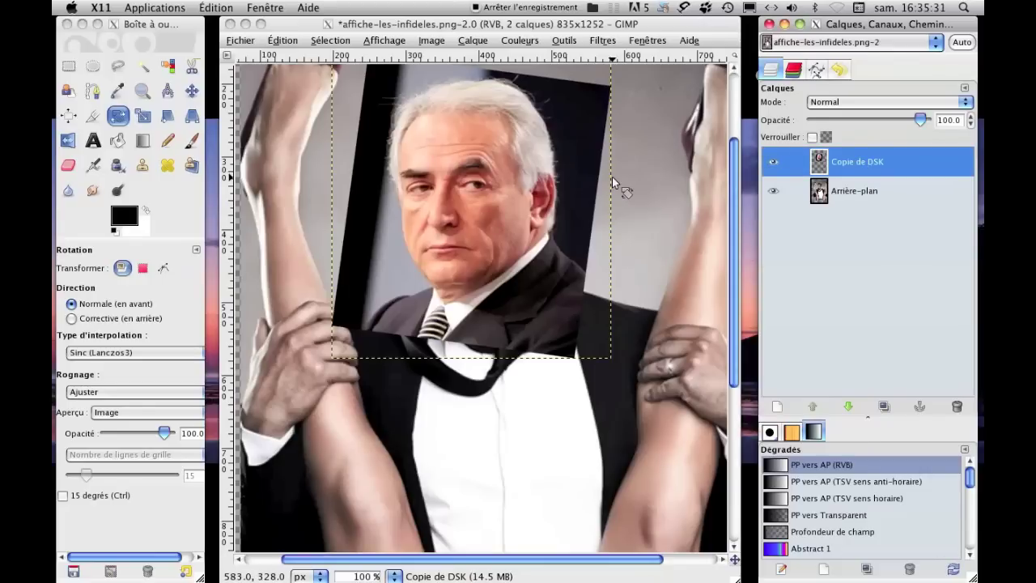
pyautogui.click(81, 165)
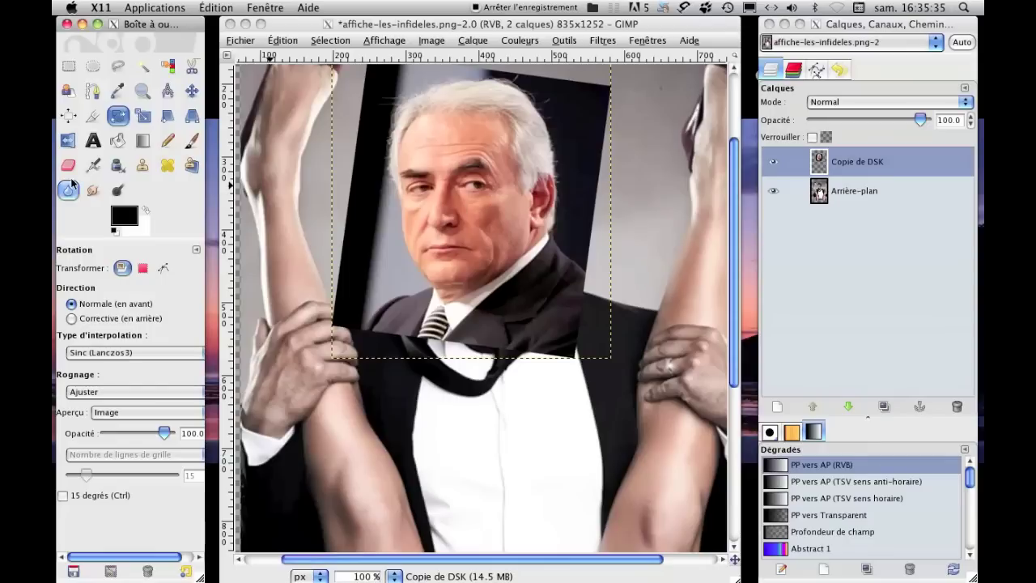
pyautogui.click(67, 165)
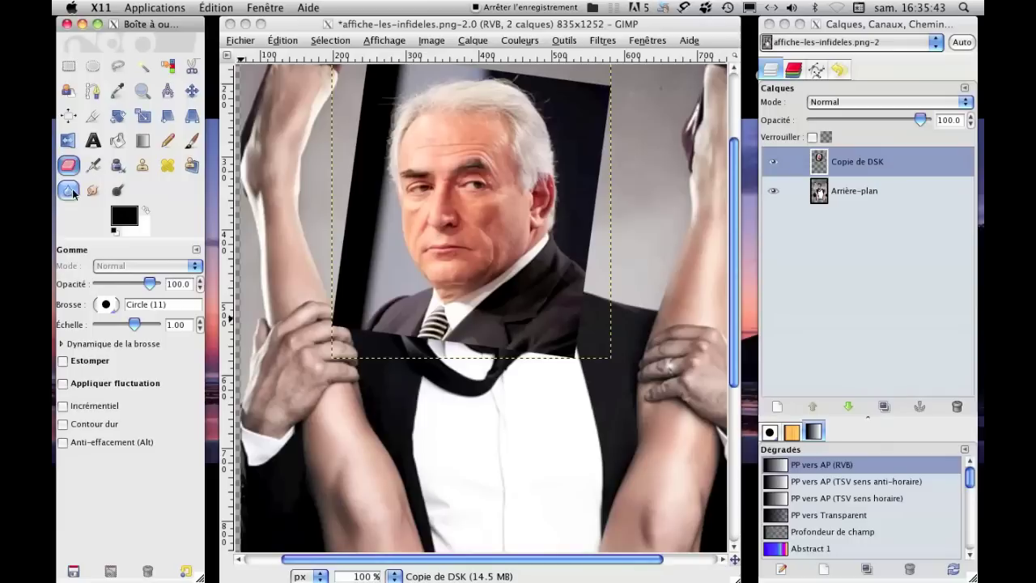
pyautogui.click(106, 306)
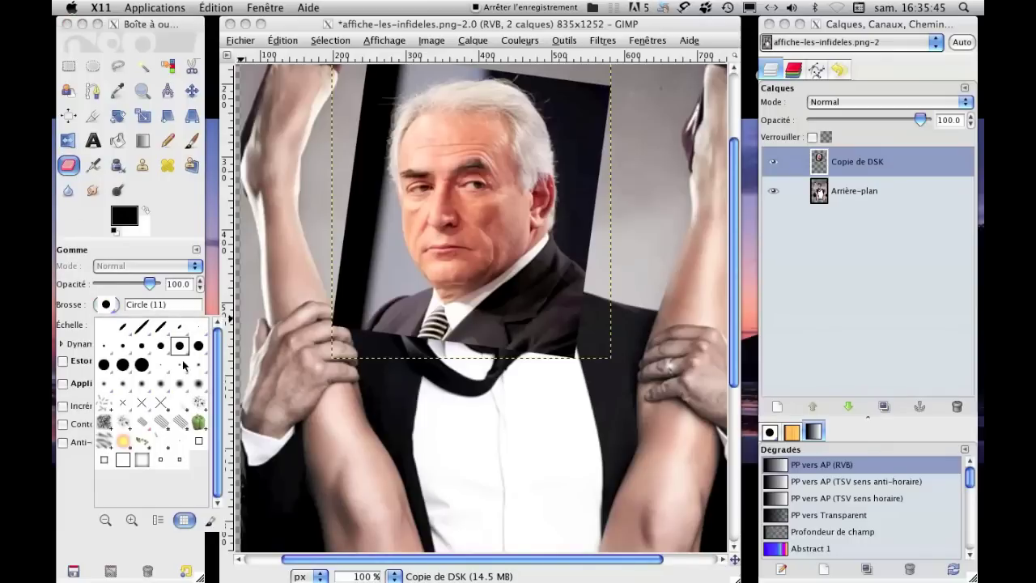
pyautogui.click(198, 387)
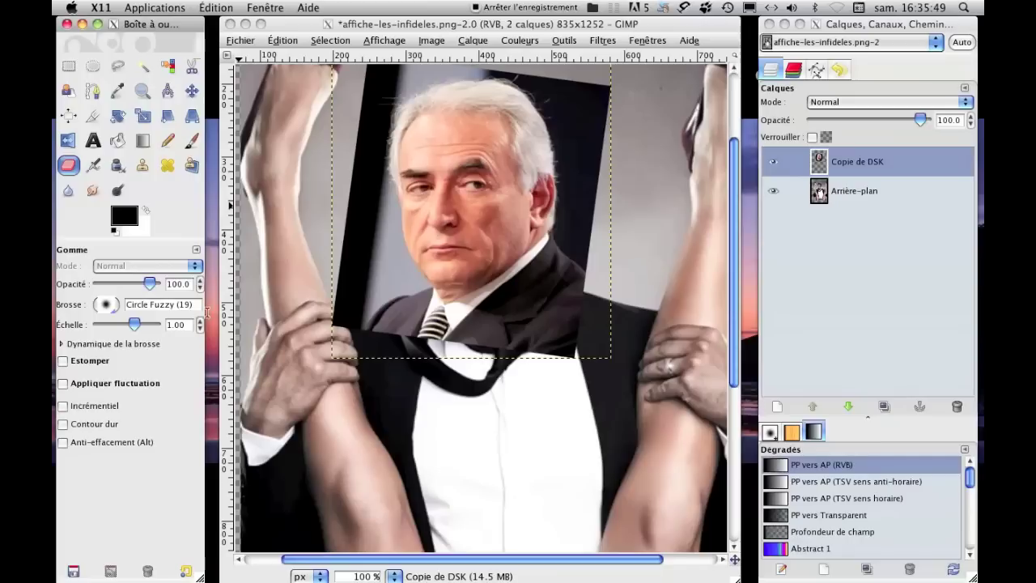
pyautogui.moveTo(137, 326); pyautogui.dragTo(140, 326)
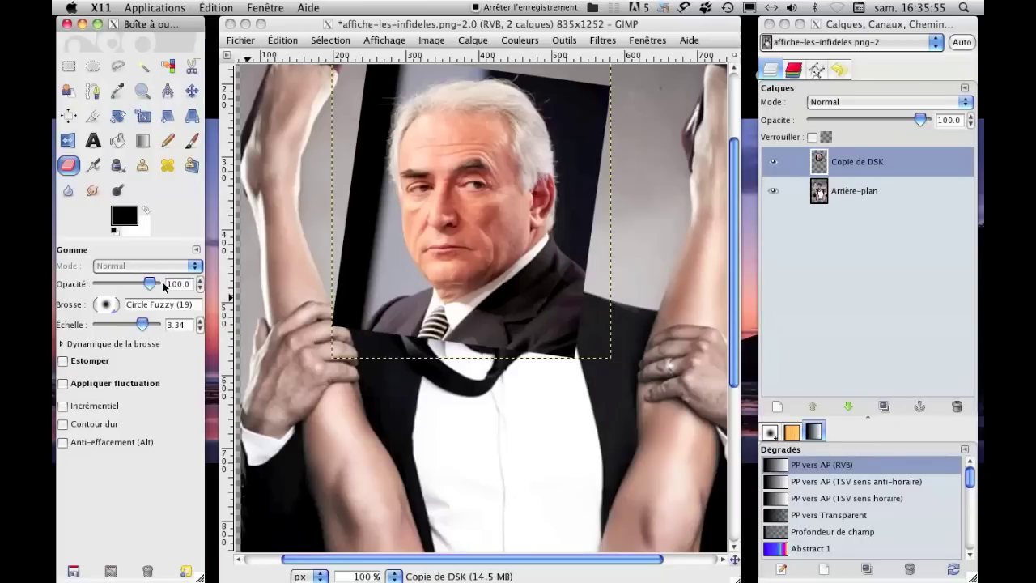
# - Erase the black strips left of the shoulder, beside the head and around the collar
pyautogui.click(334, 306)
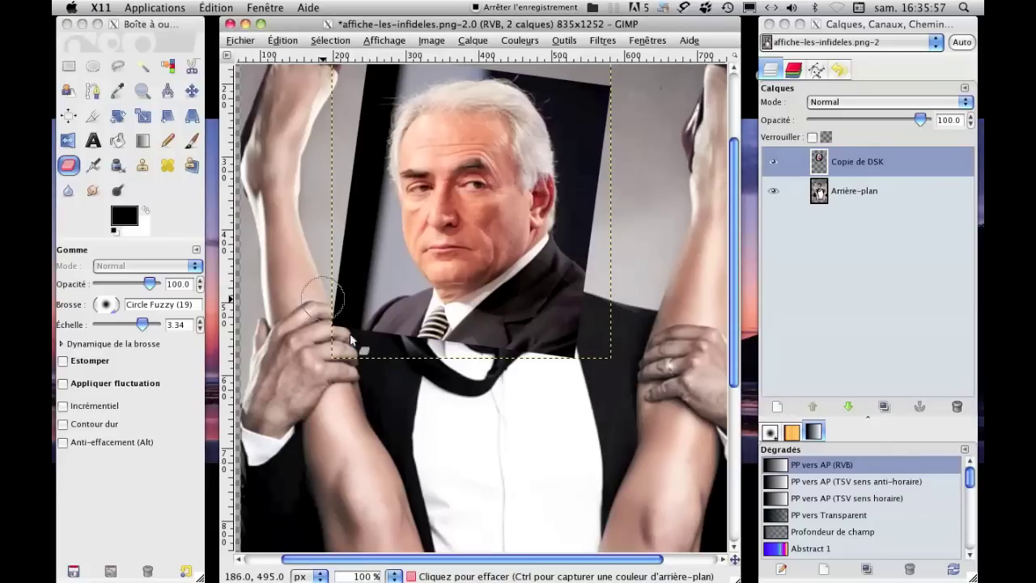
pyautogui.moveTo(335, 308)
pyautogui.mouseDown()
pyautogui.moveTo(348, 332)
pyautogui.moveTo(329, 294)
pyautogui.moveTo(363, 340)
pyautogui.moveTo(331, 213)
pyautogui.moveTo(377, 261)
pyautogui.moveTo(377, 317)
pyautogui.moveTo(502, 339)
pyautogui.moveTo(583, 299)
pyautogui.moveTo(574, 258)
pyautogui.moveTo(550, 374)
pyautogui.moveTo(532, 370)
pyautogui.moveTo(536, 313)
pyautogui.mouseUp()
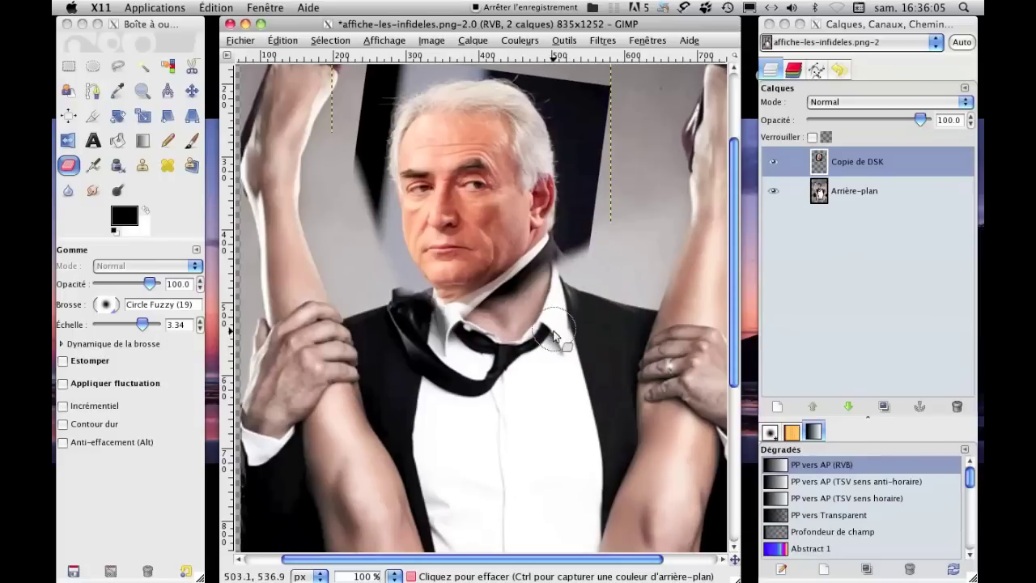
pyautogui.moveTo(585, 225)
pyautogui.mouseDown()
pyautogui.moveTo(594, 231)
pyautogui.moveTo(604, 115)
pyautogui.moveTo(591, 111)
pyautogui.mouseUp()
pyautogui.moveTo(591, 188)
pyautogui.mouseDown()
pyautogui.moveTo(567, 236)
pyautogui.moveTo(562, 283)
pyautogui.mouseUp()
pyautogui.moveTo(519, 309)
pyautogui.mouseDown()
pyautogui.moveTo(497, 328)
pyautogui.moveTo(566, 267)
pyautogui.moveTo(558, 250)
pyautogui.mouseUp()
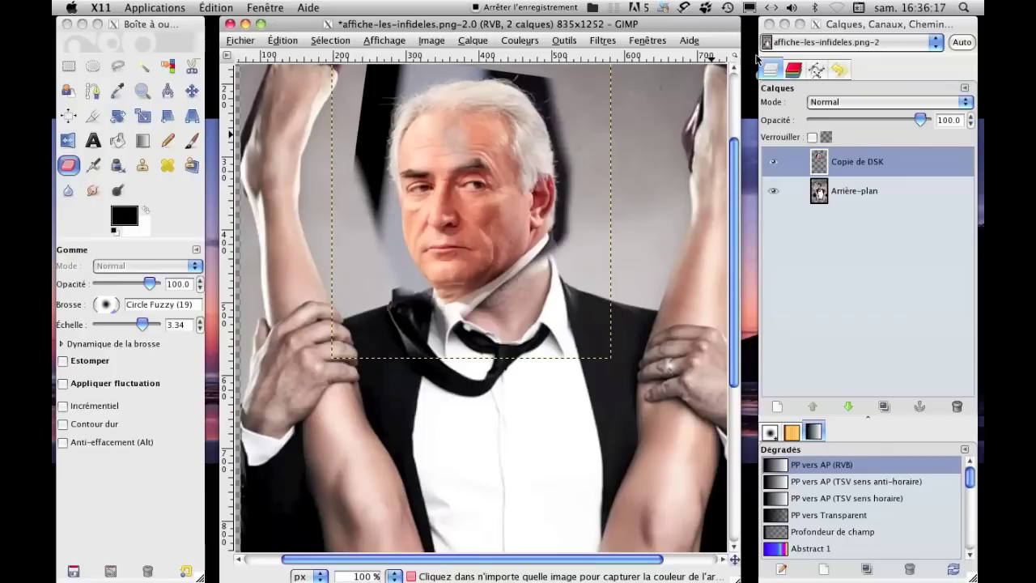
# - Erase the dark patch left of the head, shrink the eraser to 1.12, and hide Arrière-plan
pyautogui.moveTo(731, 174); pyautogui.dragTo(732, 131)
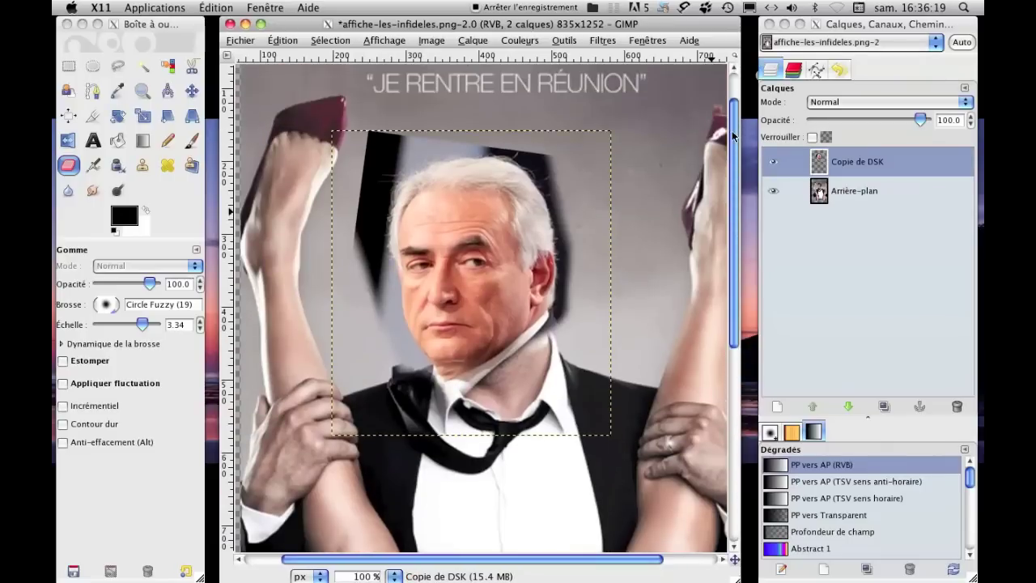
pyautogui.moveTo(368, 158); pyautogui.dragTo(360, 257)
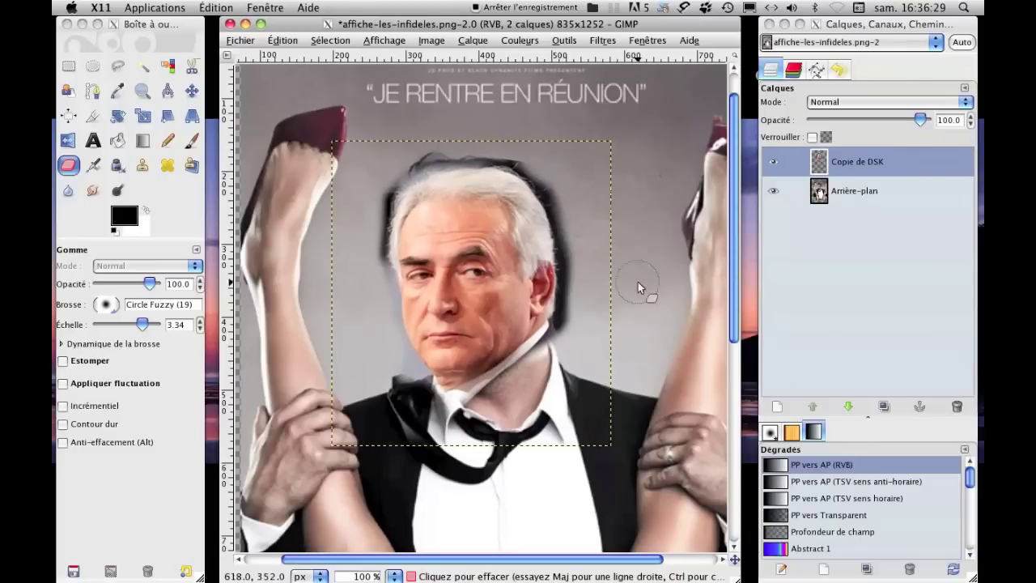
pyautogui.click(136, 322)
pyautogui.moveTo(147, 327); pyautogui.dragTo(135, 323)
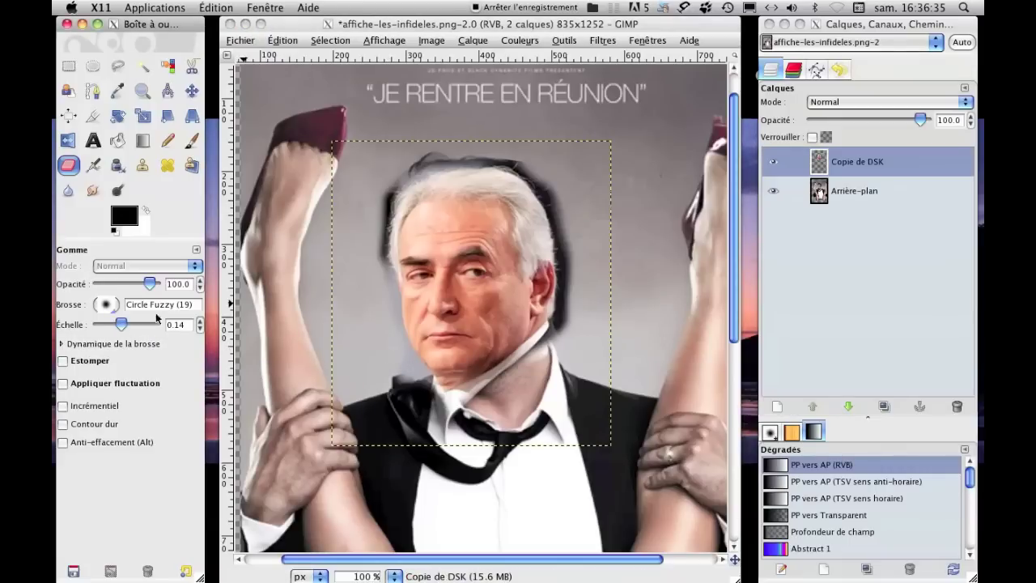
pyautogui.moveTo(127, 322); pyautogui.dragTo(135, 323)
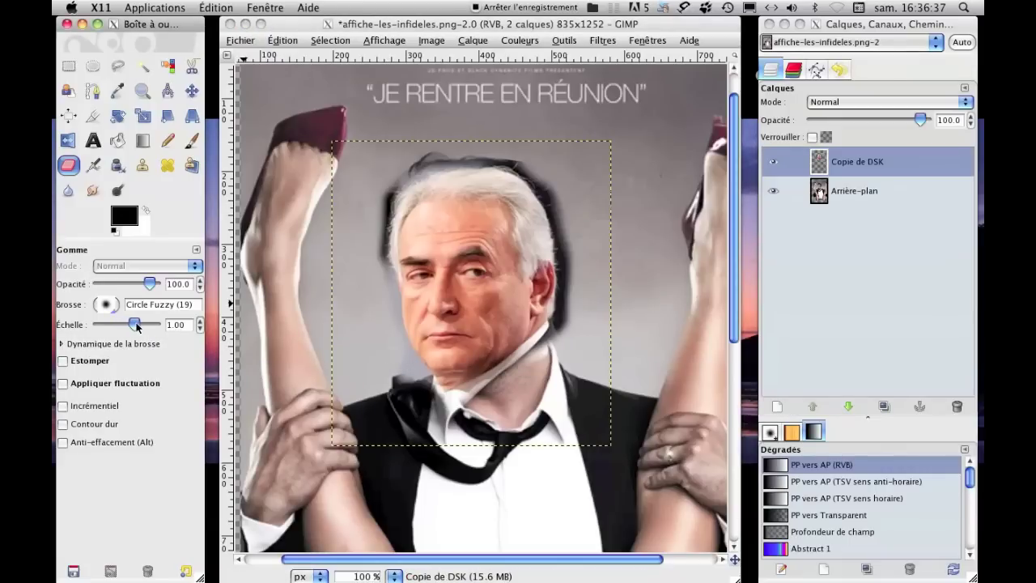
pyautogui.click(395, 360)
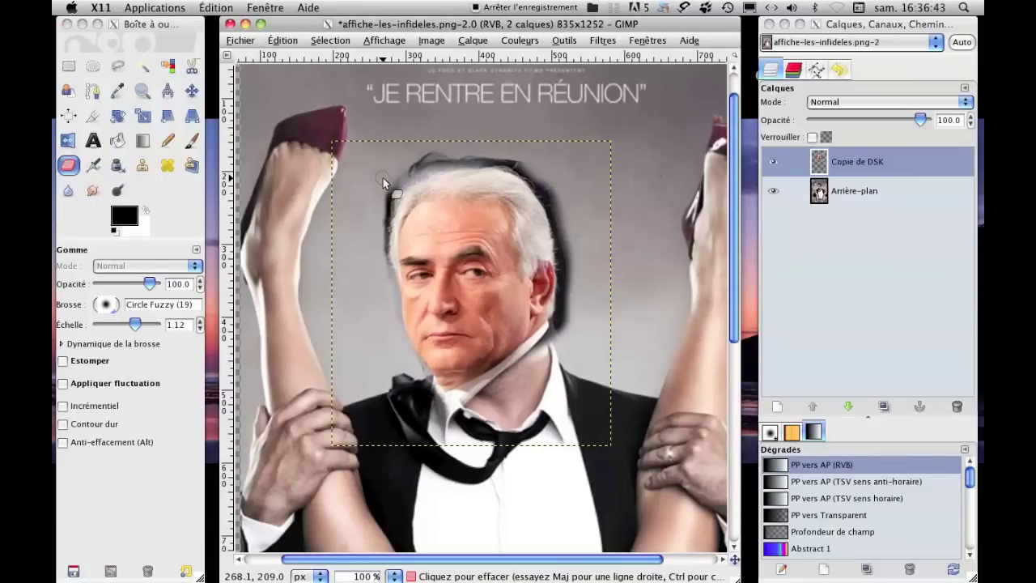
pyautogui.scroll(1, 383, 177)
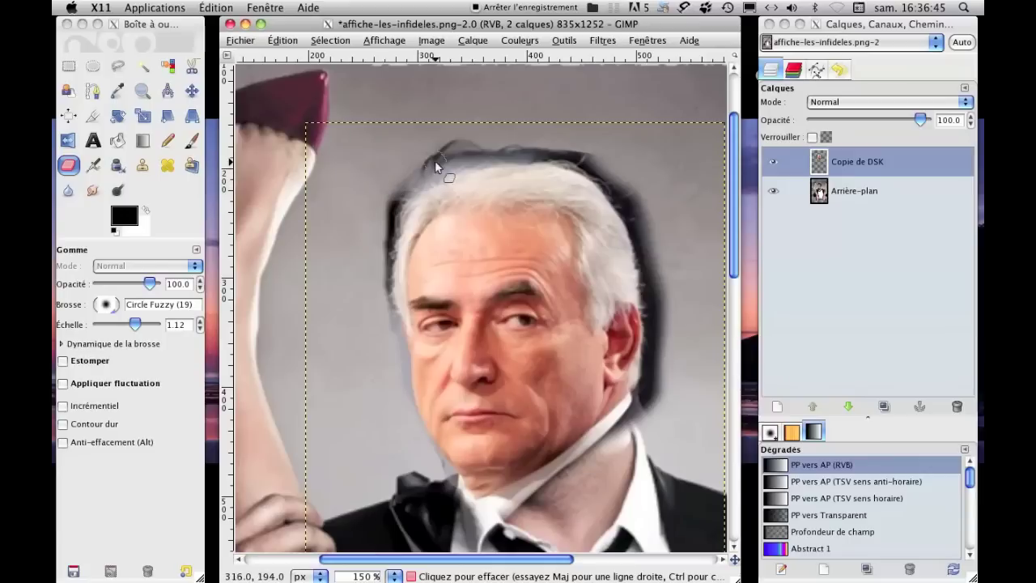
pyautogui.click(776, 191)
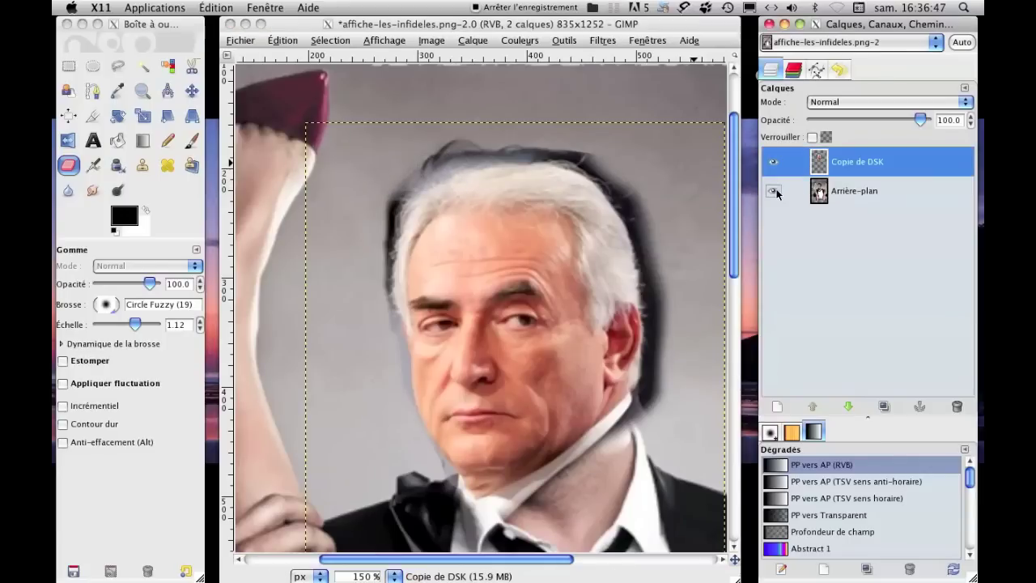
pyautogui.click(773, 192)
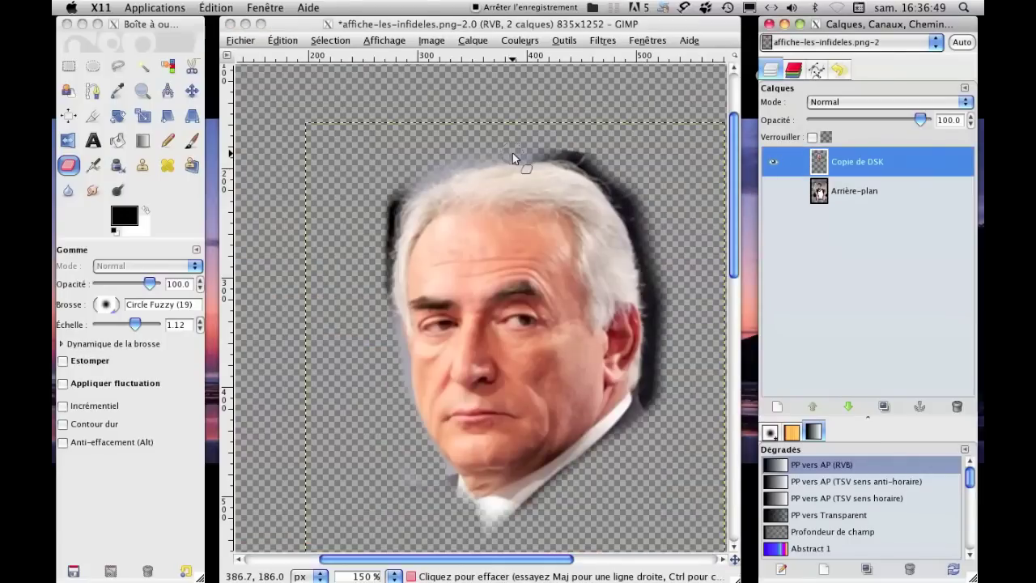
pyautogui.click(461, 160)
# - Erase the hair's shadow edges, the white neck tip, the collar edge and the grey fringes
pyautogui.moveTo(550, 157)
pyautogui.mouseDown()
pyautogui.moveTo(575, 153)
pyautogui.moveTo(569, 166)
pyautogui.mouseUp()
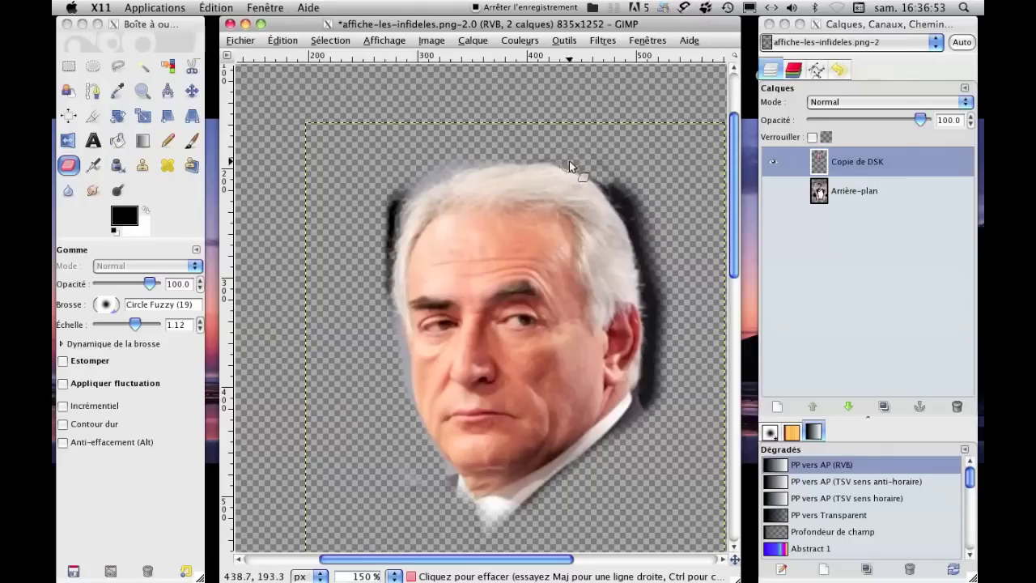
pyautogui.moveTo(625, 201); pyautogui.dragTo(637, 213)
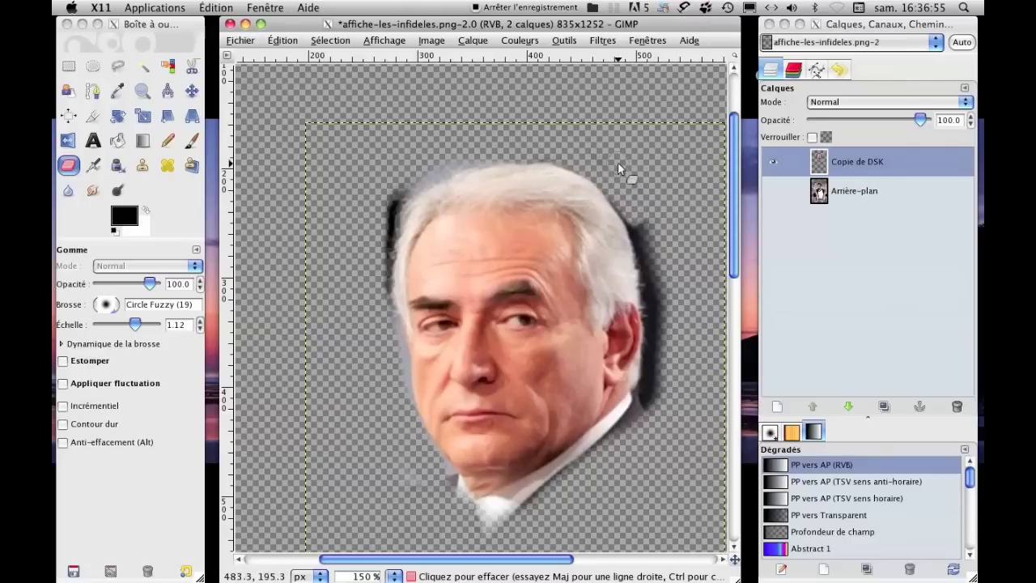
pyautogui.moveTo(637, 227); pyautogui.dragTo(660, 325)
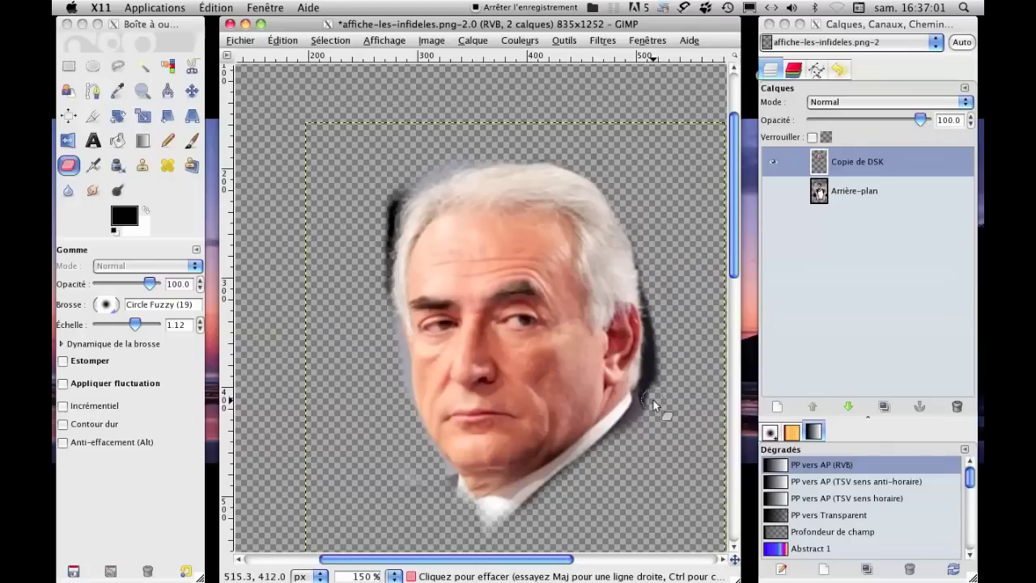
pyautogui.moveTo(520, 513); pyautogui.dragTo(484, 504)
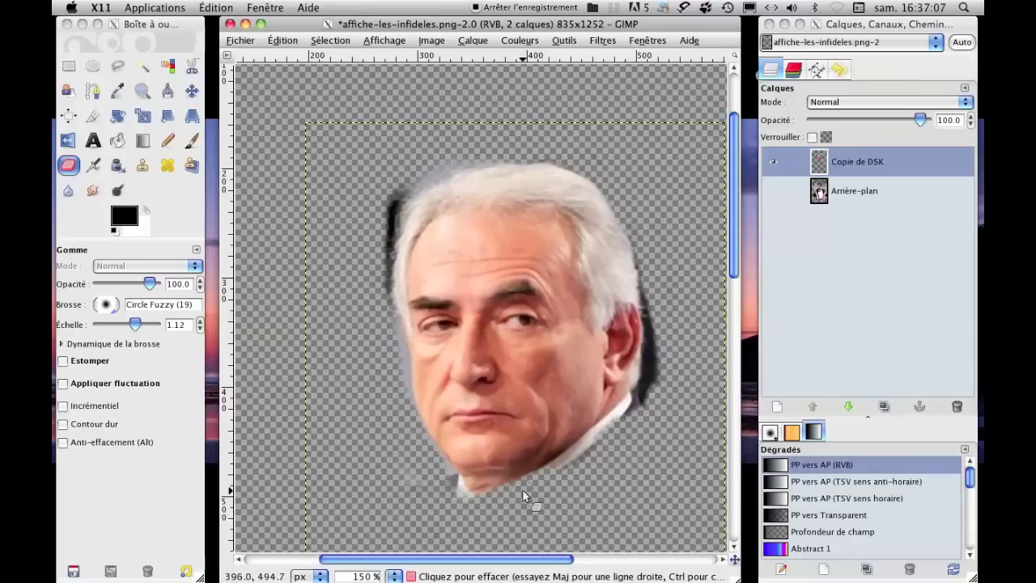
pyautogui.moveTo(581, 450); pyautogui.dragTo(608, 428)
pyautogui.moveTo(571, 460); pyautogui.dragTo(641, 396)
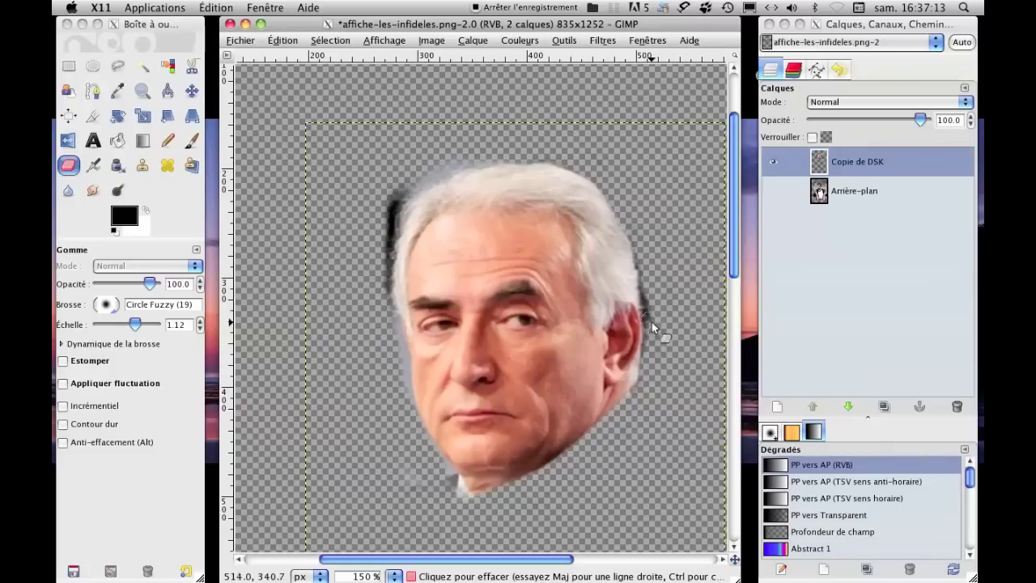
pyautogui.moveTo(649, 314); pyautogui.dragTo(640, 258)
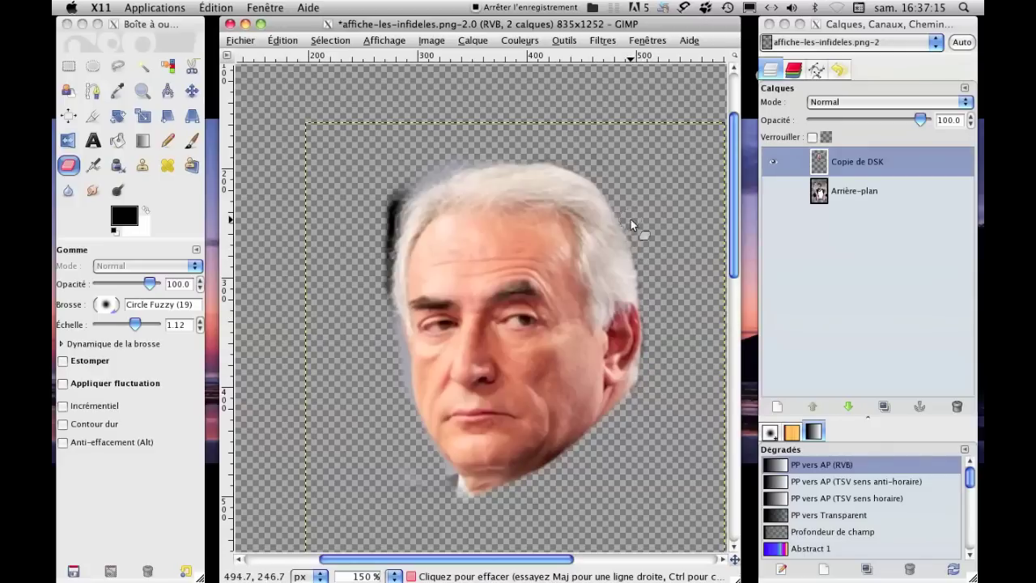
pyautogui.moveTo(429, 170)
pyautogui.mouseDown()
pyautogui.moveTo(512, 159)
pyautogui.moveTo(389, 228)
pyautogui.mouseUp()
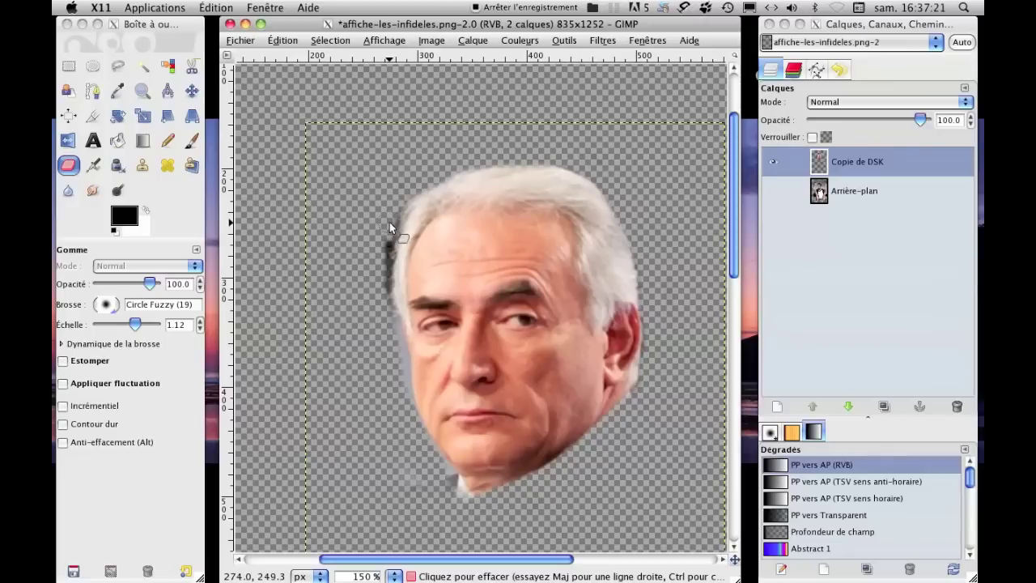
pyautogui.moveTo(389, 227)
pyautogui.mouseDown()
pyautogui.moveTo(385, 328)
pyautogui.moveTo(407, 376)
pyautogui.moveTo(405, 477)
pyautogui.moveTo(453, 488)
pyautogui.moveTo(429, 445)
pyautogui.mouseUp()
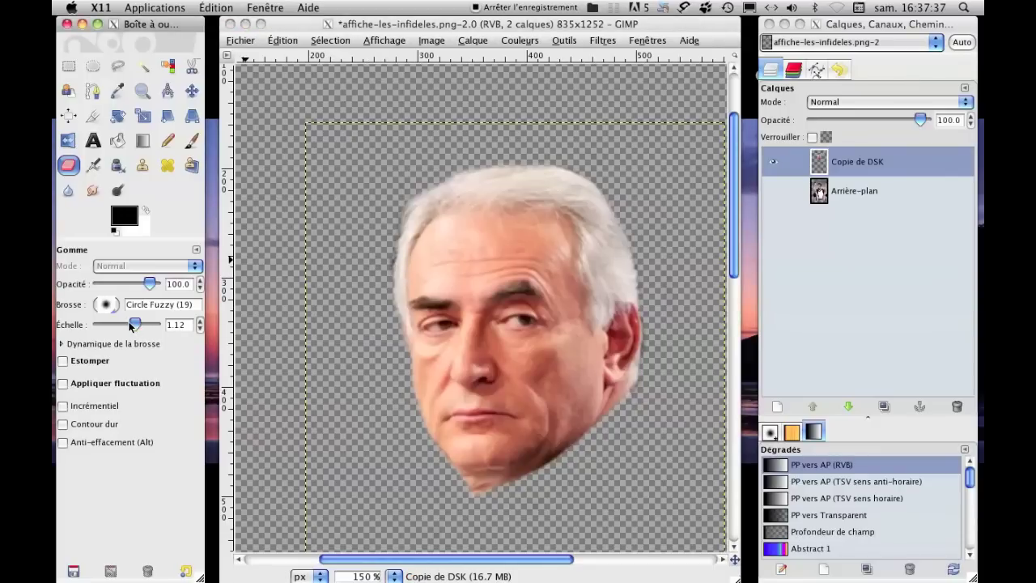
# - Set the eraser scale to 0.46 and make the Arrière-plan poster layer visible again
pyautogui.moveTo(133, 322); pyautogui.dragTo(128, 323)
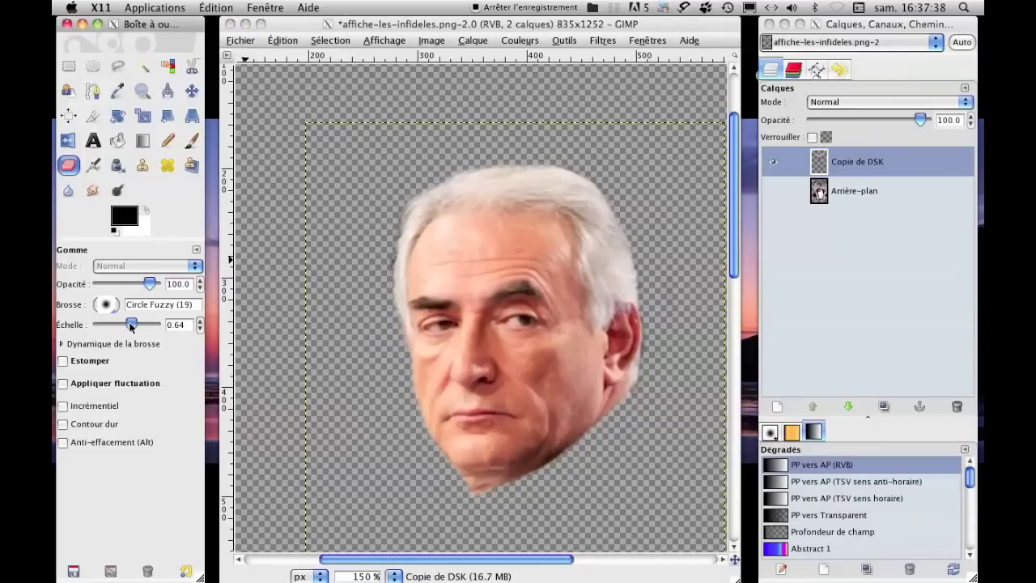
pyautogui.click(389, 263)
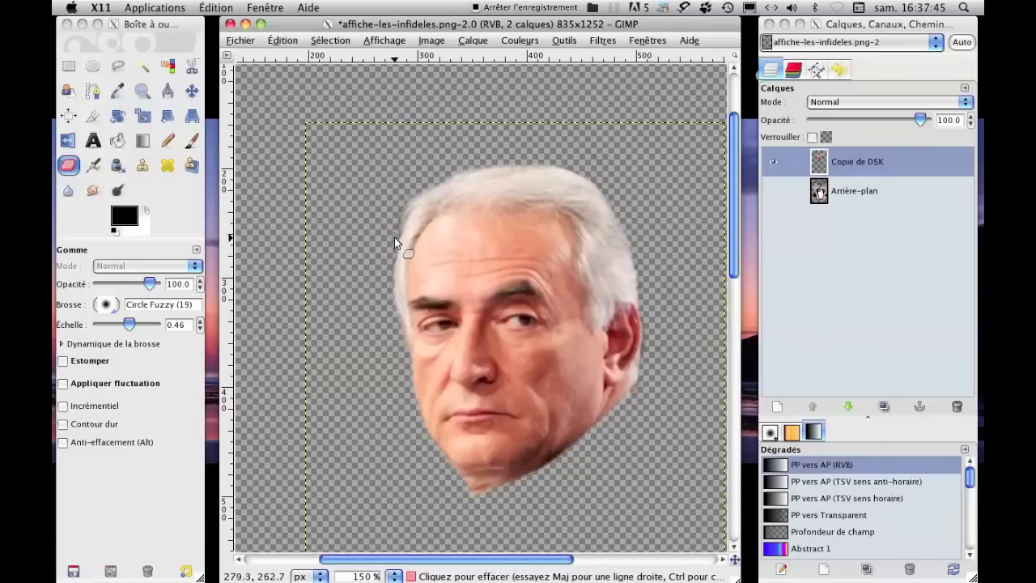
pyautogui.click(776, 192)
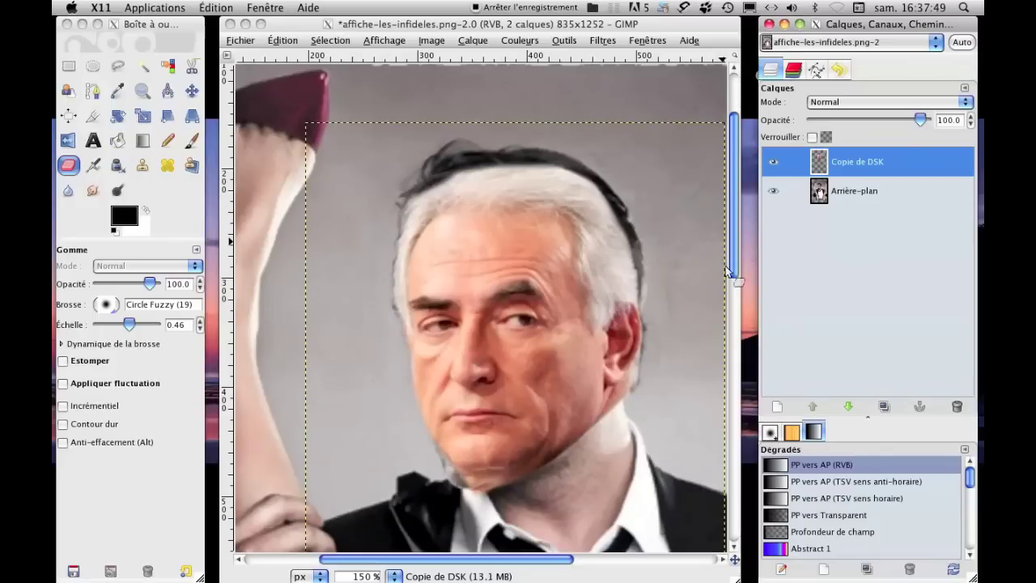
# - Set the Eraser brush scale to 0.72 and zoom out to 66.7% to show the whole poster
pyautogui.click(660, 343)
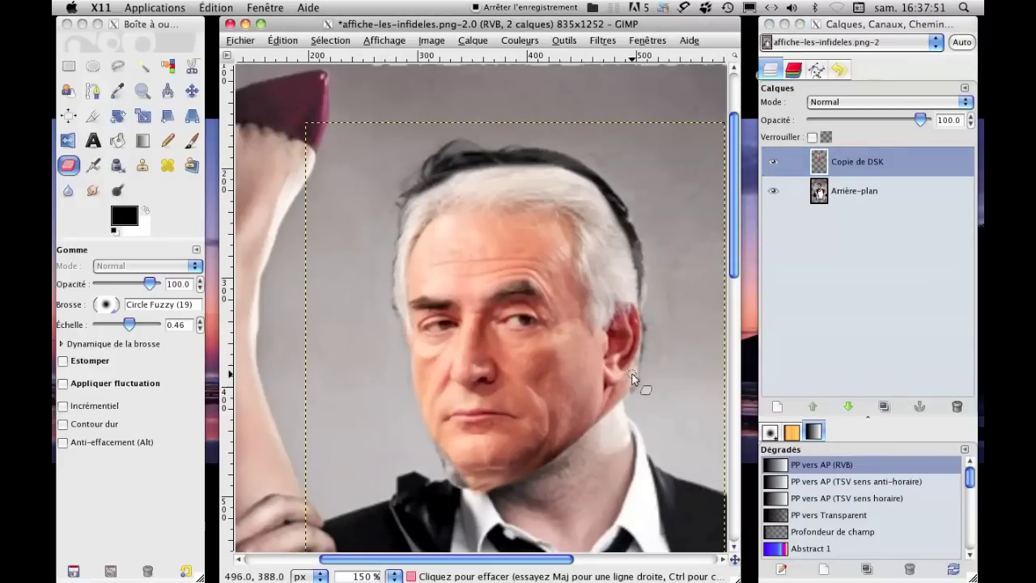
pyautogui.click(129, 325)
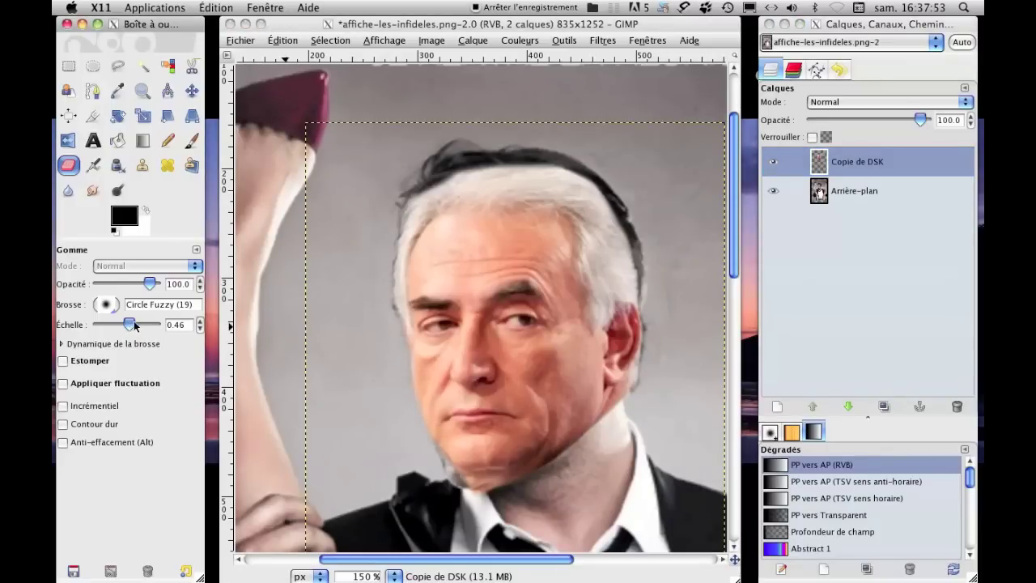
pyautogui.moveTo(134, 322); pyautogui.dragTo(140, 323)
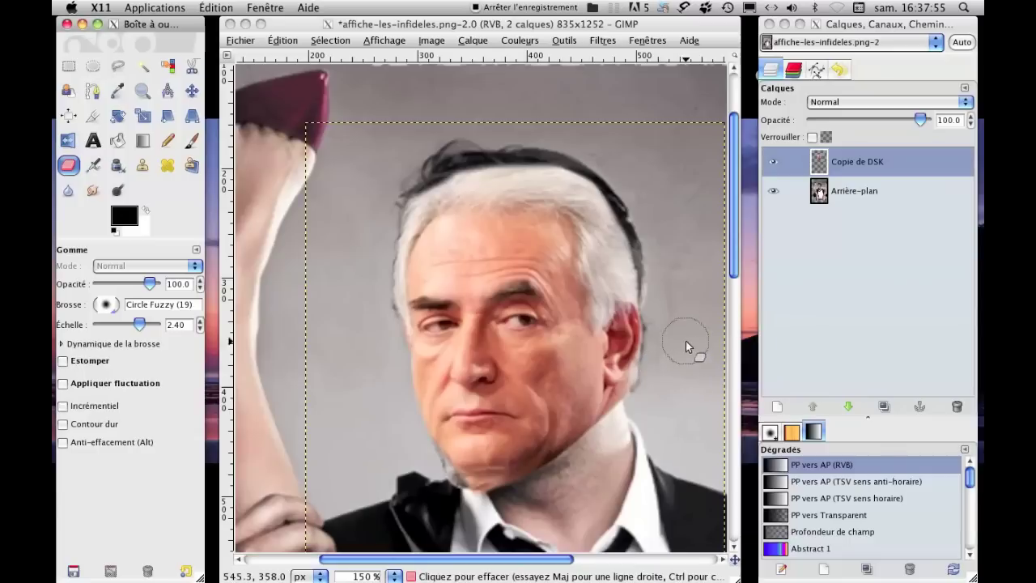
pyautogui.click(670, 357)
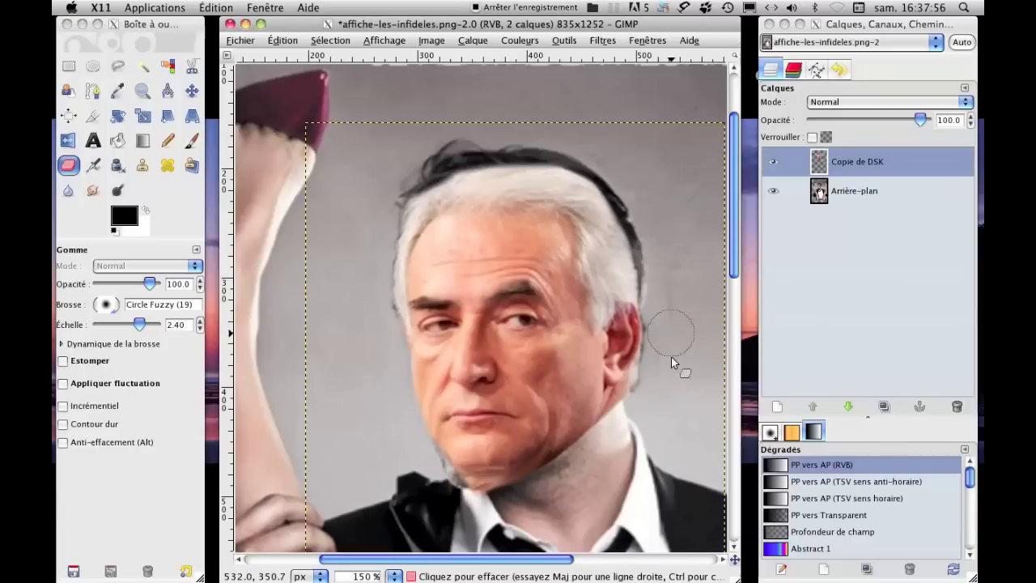
pyautogui.click(137, 325)
pyautogui.moveTo(138, 324); pyautogui.dragTo(132, 324)
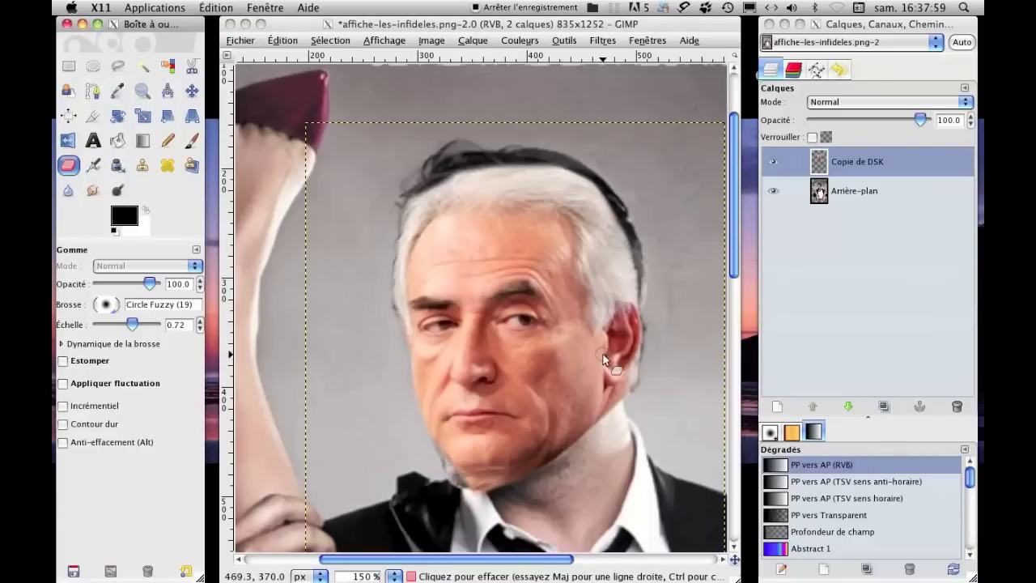
pyautogui.click(659, 357)
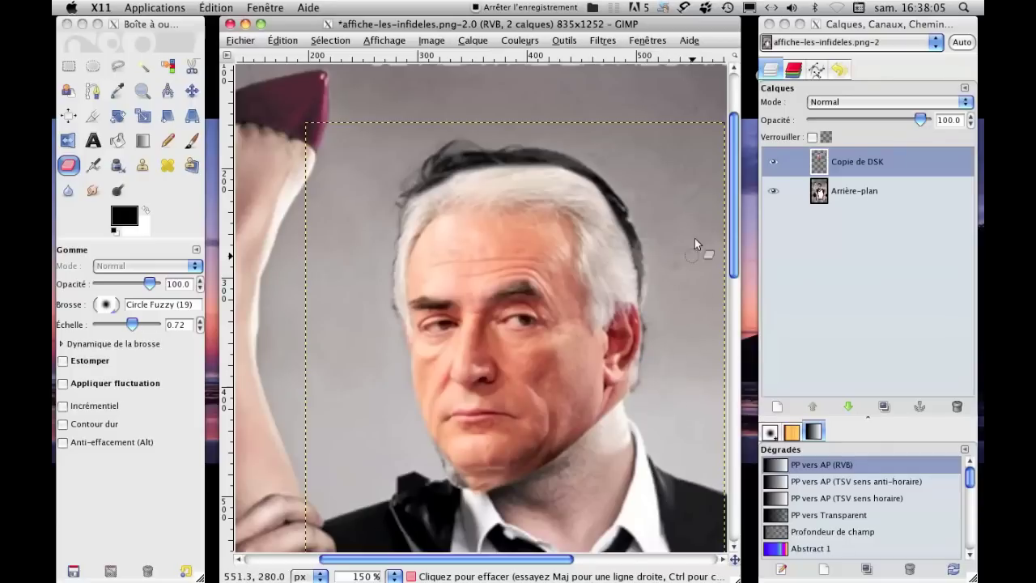
pyautogui.press('-')
pyautogui.press('-')
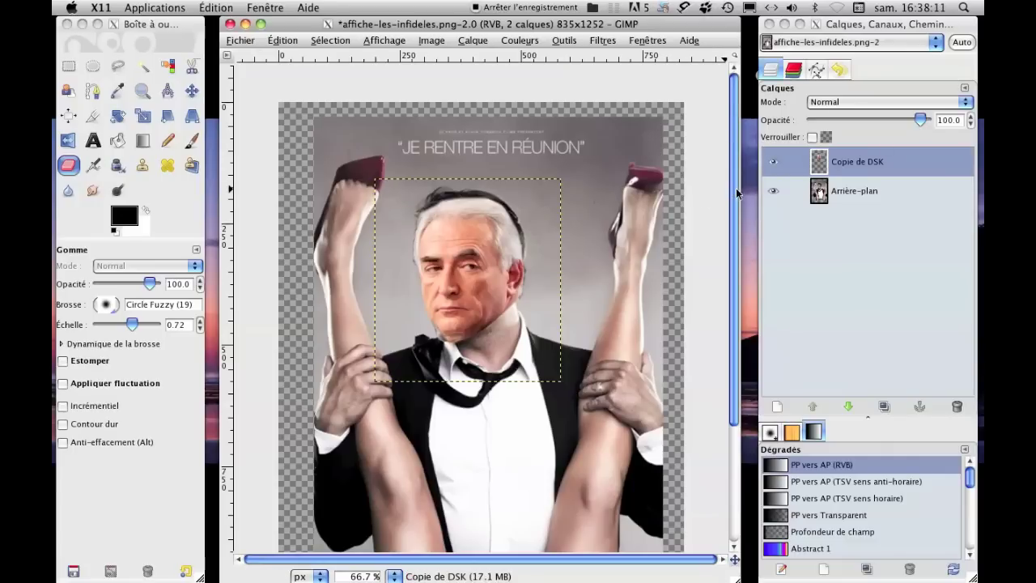
# - Toggle Copie de DSK's visibility to compare faces, leave it hidden, and select Arrière-plan
pyautogui.scroll(-3, 736, 192)
pyautogui.scroll(2, 736, 217)
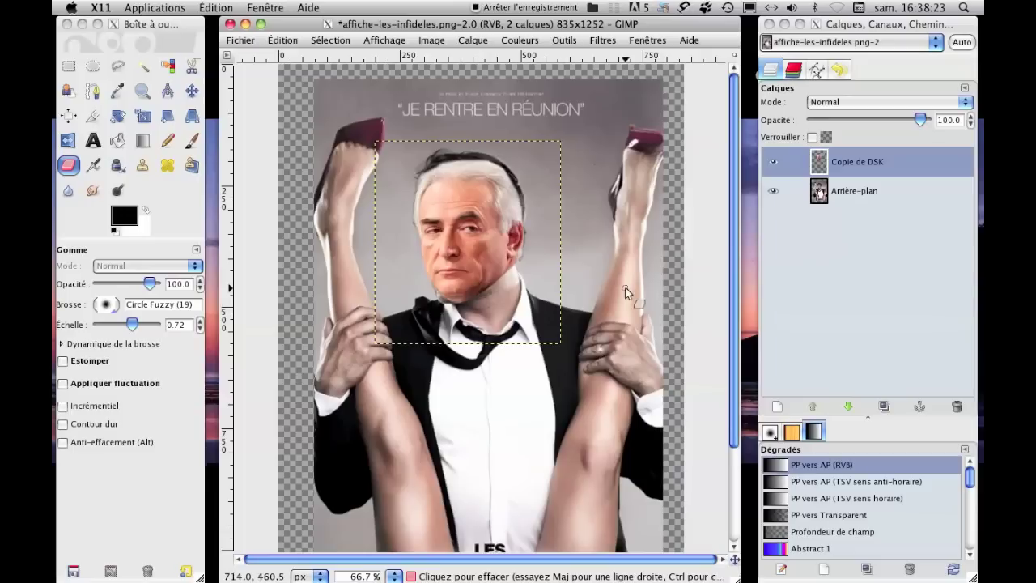
pyautogui.click(771, 165)
pyautogui.click(773, 165)
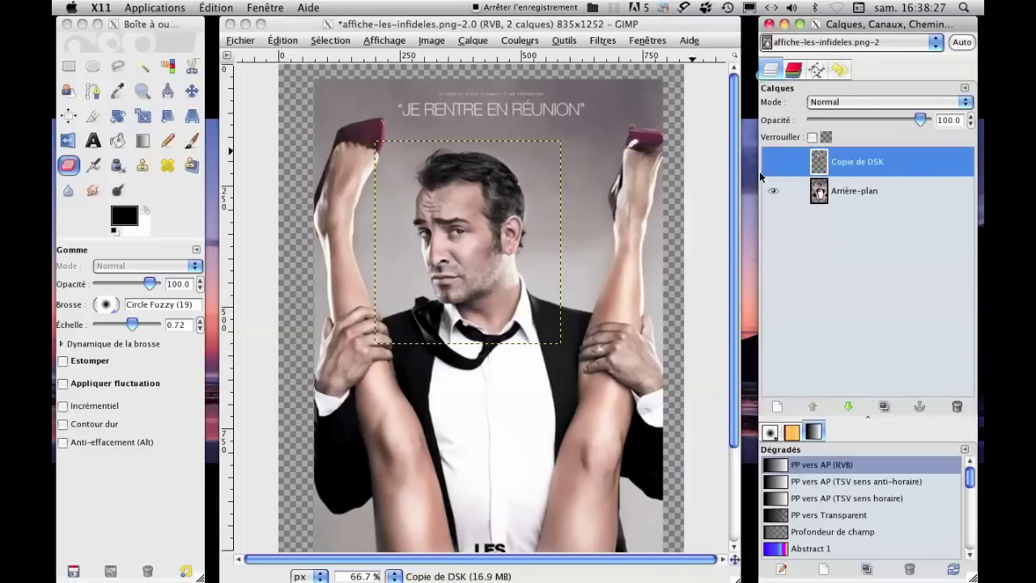
pyautogui.click(772, 161)
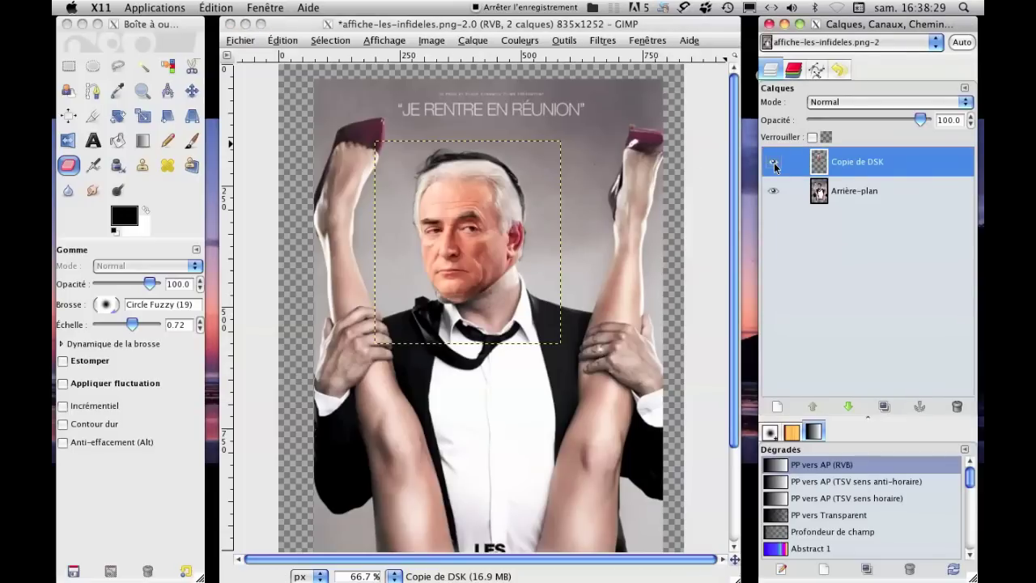
pyautogui.click(774, 162)
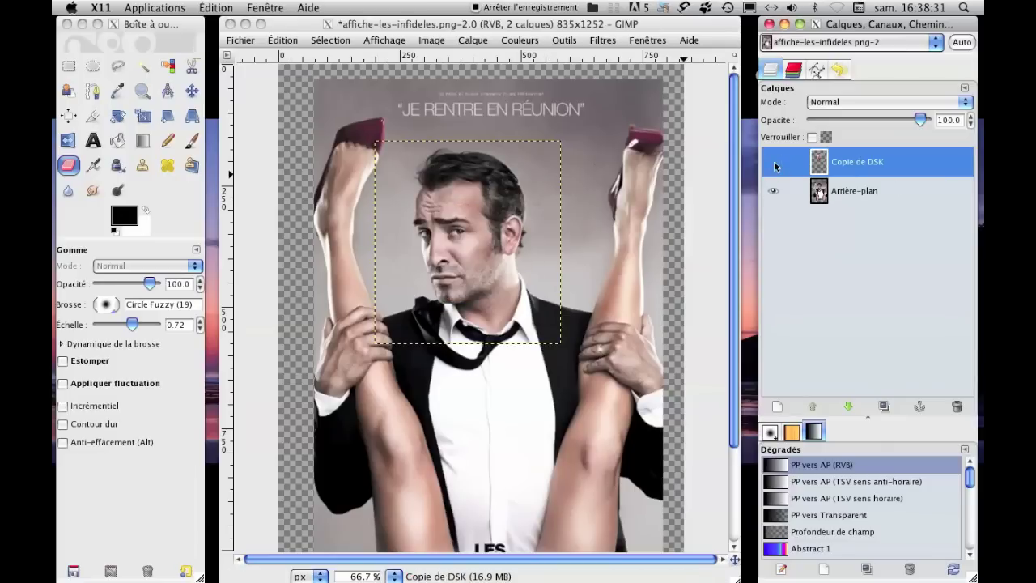
pyautogui.click(853, 190)
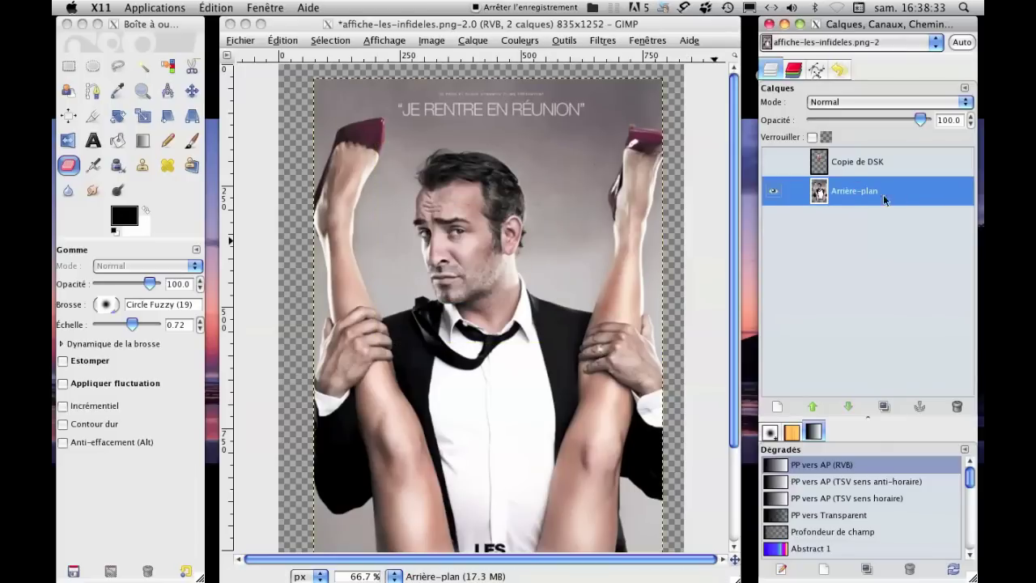
# - Switch to the Clone tool and enlarge its brush scale to 2.8
pyautogui.click(142, 168)
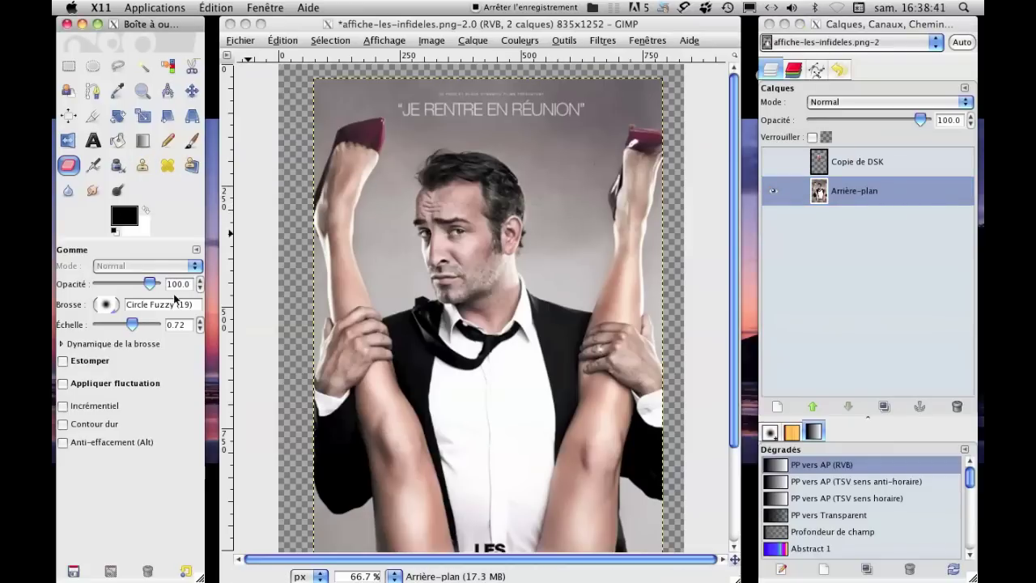
pyautogui.click(144, 171)
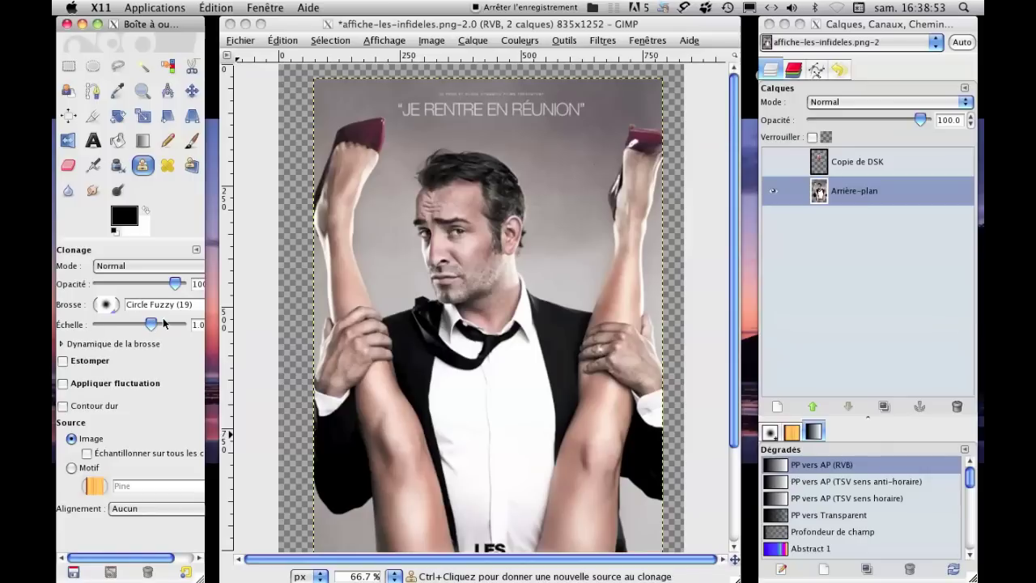
pyautogui.moveTo(151, 324); pyautogui.dragTo(159, 324)
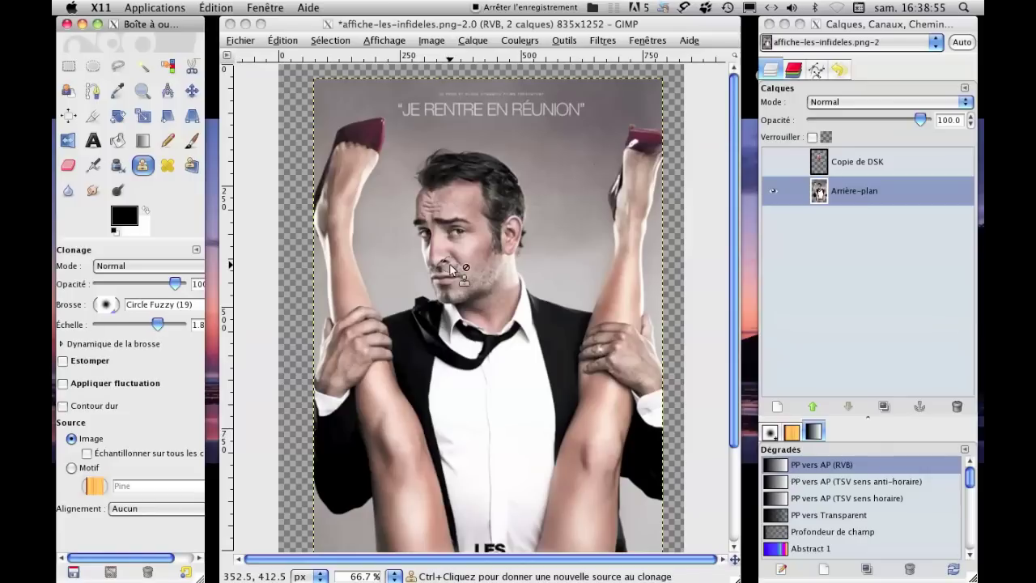
pyautogui.moveTo(158, 323); pyautogui.dragTo(163, 324)
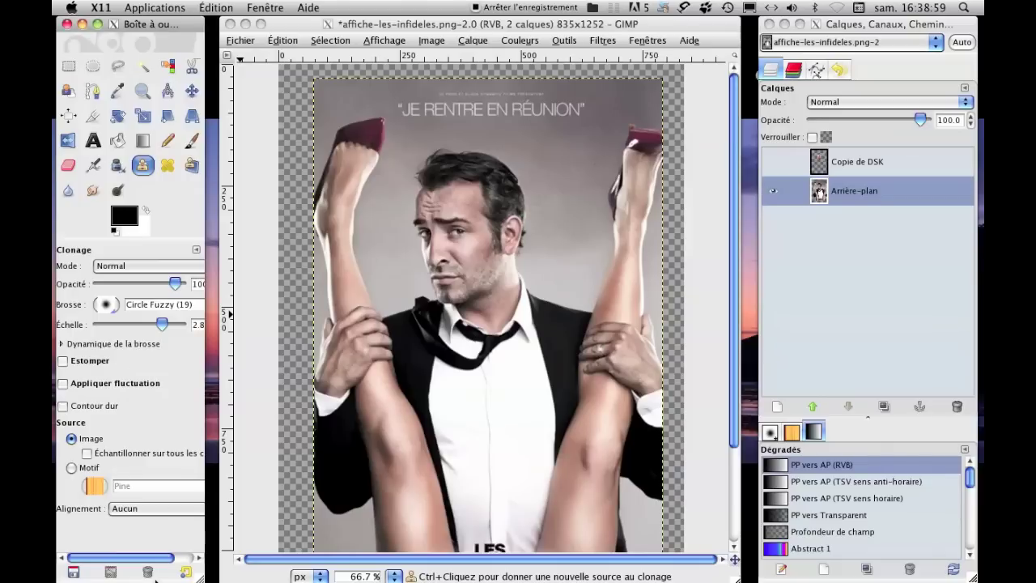
pyautogui.hscroll(2, 149, 567)
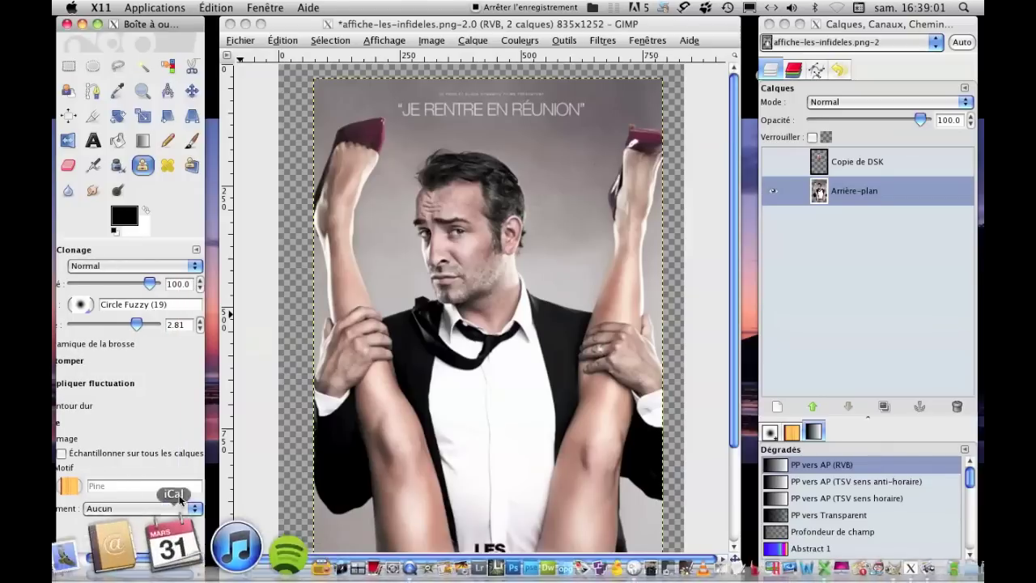
pyautogui.moveTo(210, 577)
pyautogui.mouseDown()
pyautogui.moveTo(198, 577)
pyautogui.moveTo(224, 573)
pyautogui.mouseUp()
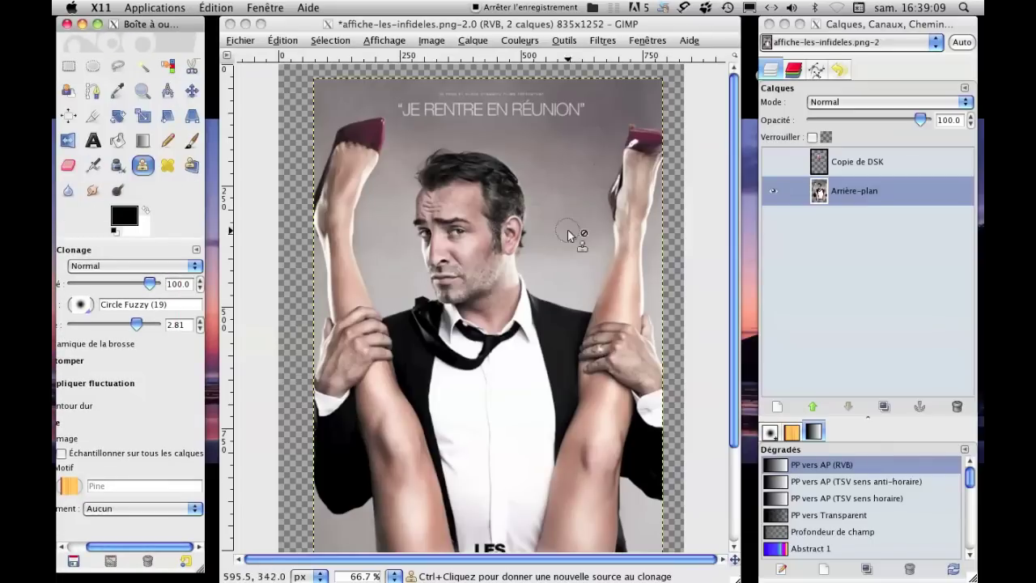
# - Clone grey background over the hair edge on the head's right and top-left
pyautogui.keyDown('ctrl'); pyautogui.click(536, 257); pyautogui.keyUp('ctrl')
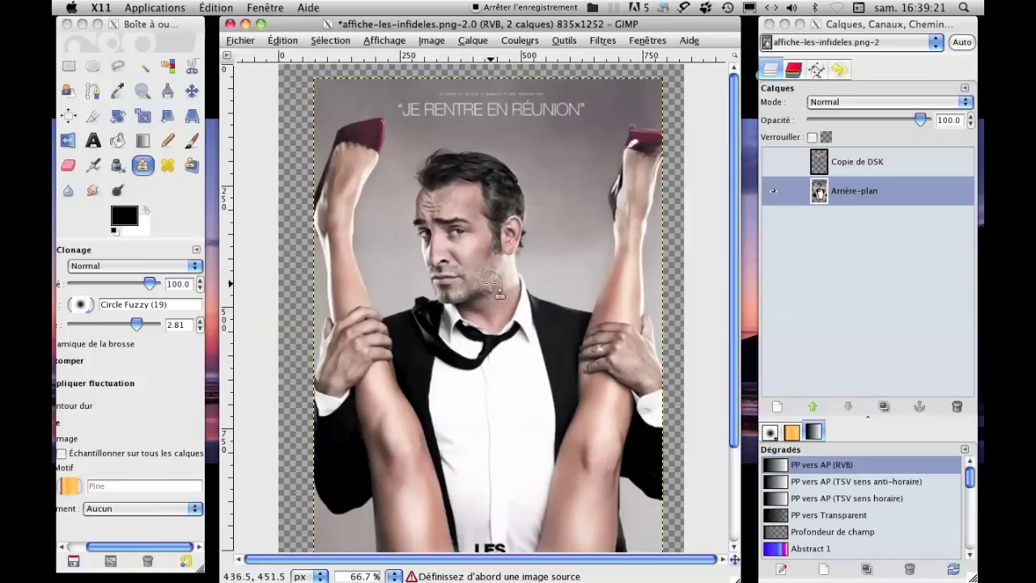
pyautogui.keyDown('ctrl'); pyautogui.click(533, 260); pyautogui.keyUp('ctrl')
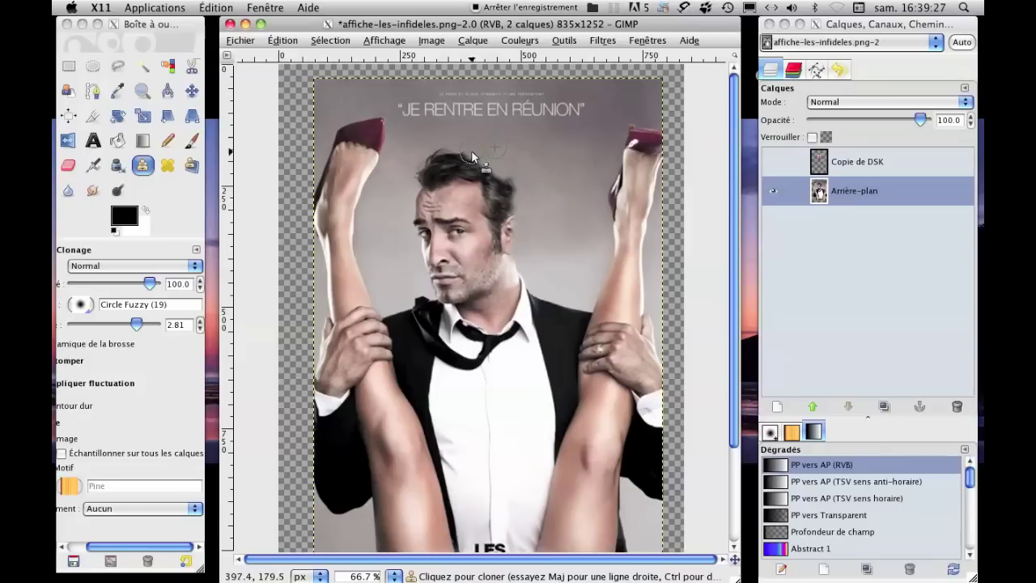
pyautogui.moveTo(506, 220); pyautogui.dragTo(499, 182)
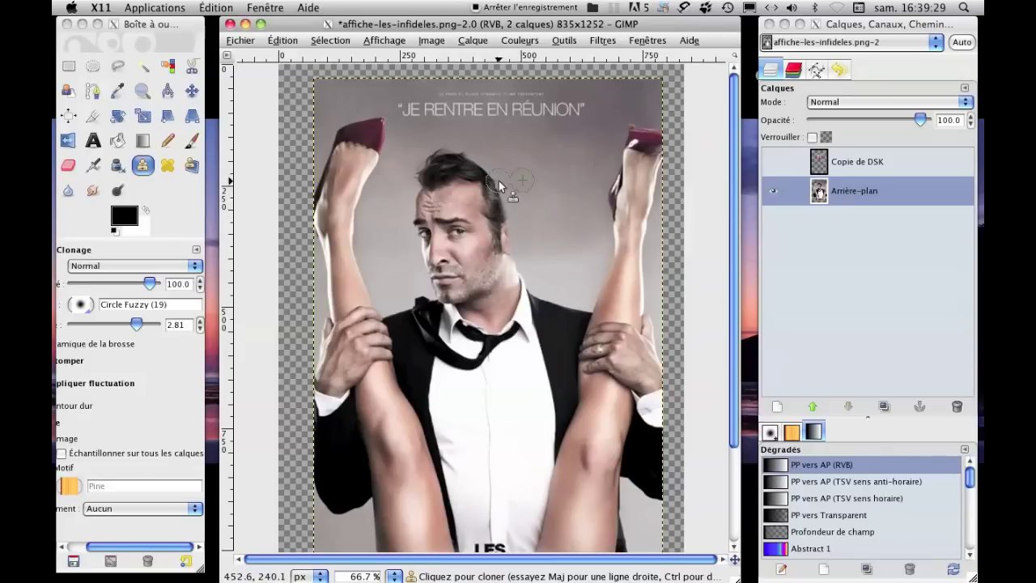
pyautogui.press('ctrl')
pyautogui.keyDown('ctrl'); pyautogui.click(409, 270); pyautogui.keyUp('ctrl')
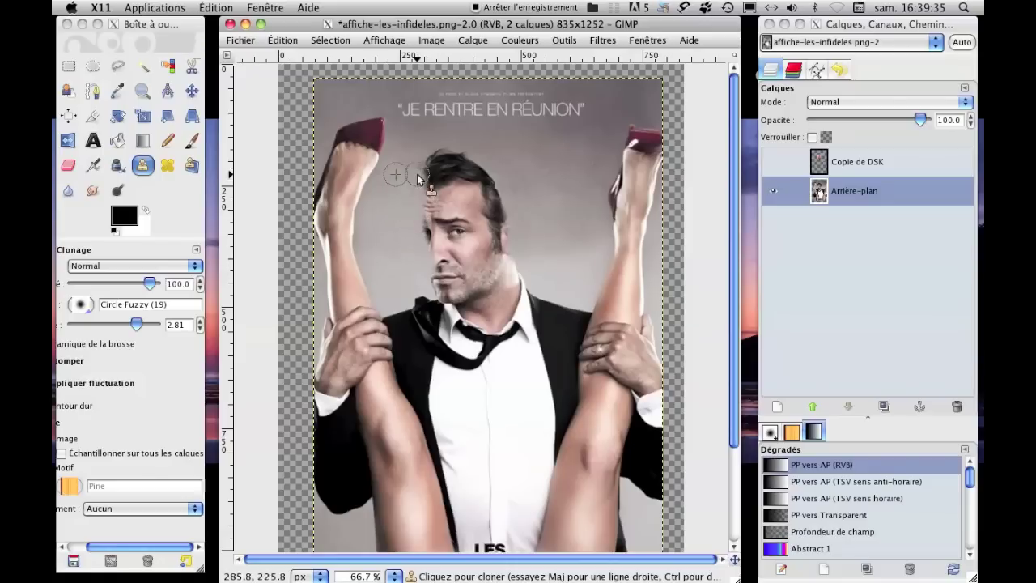
pyautogui.moveTo(439, 153); pyautogui.dragTo(445, 164)
# - Clone background over the top of the hair and the face's left edge
pyautogui.press('ctrl')
pyautogui.keyDown('ctrl'); pyautogui.click(462, 144); pyautogui.keyUp('ctrl')
pyautogui.moveTo(458, 151); pyautogui.dragTo(452, 165)
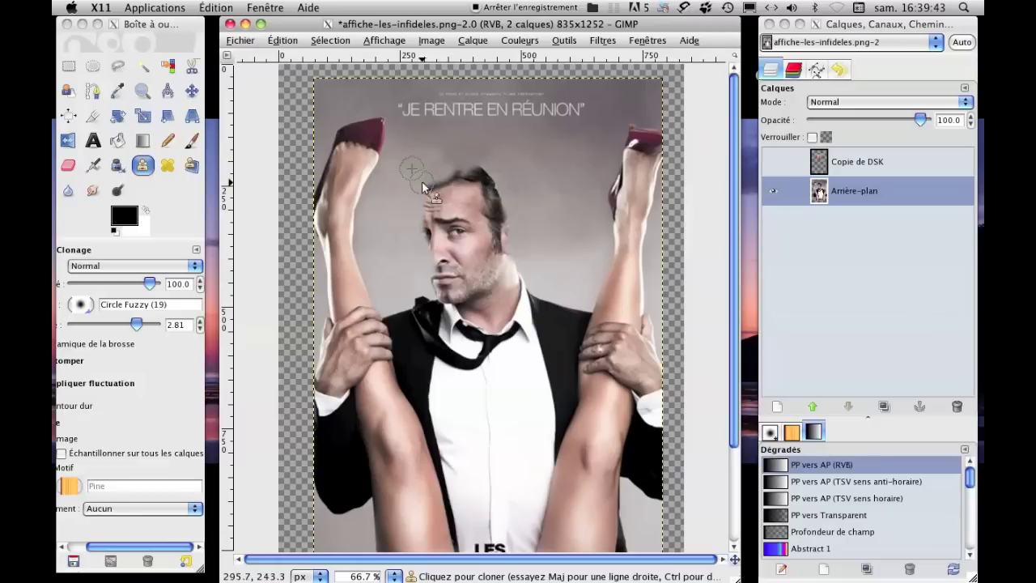
pyautogui.keyDown('ctrl'); pyautogui.click(488, 160); pyautogui.keyUp('ctrl')
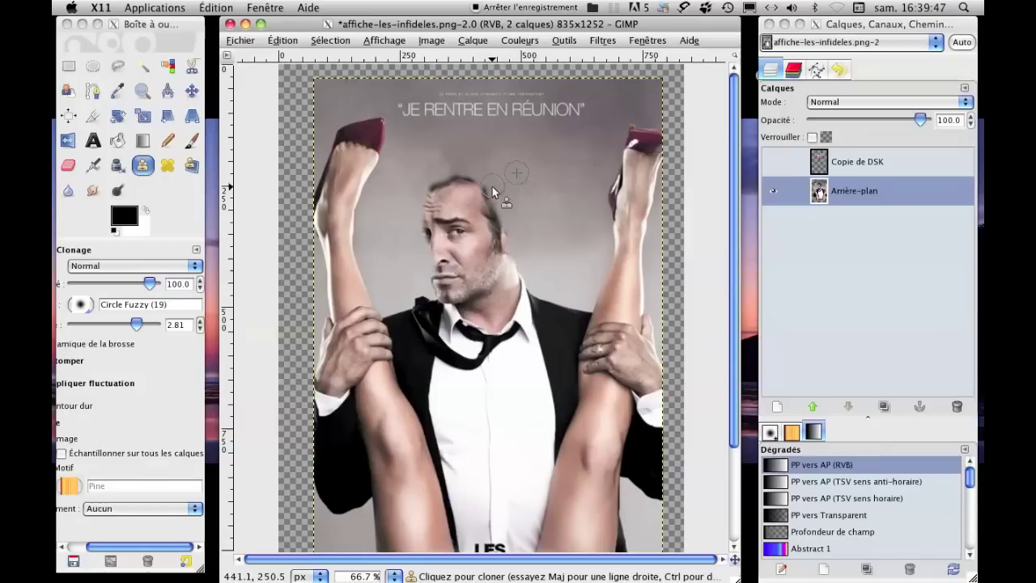
pyautogui.keyDown('ctrl'); pyautogui.click(407, 250); pyautogui.keyUp('ctrl')
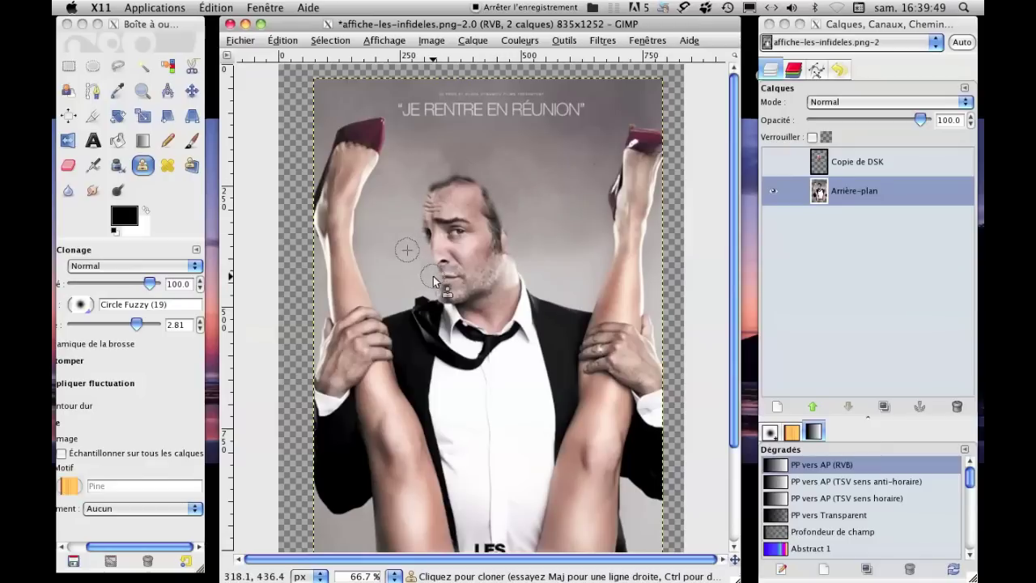
pyautogui.moveTo(416, 232); pyautogui.dragTo(428, 287)
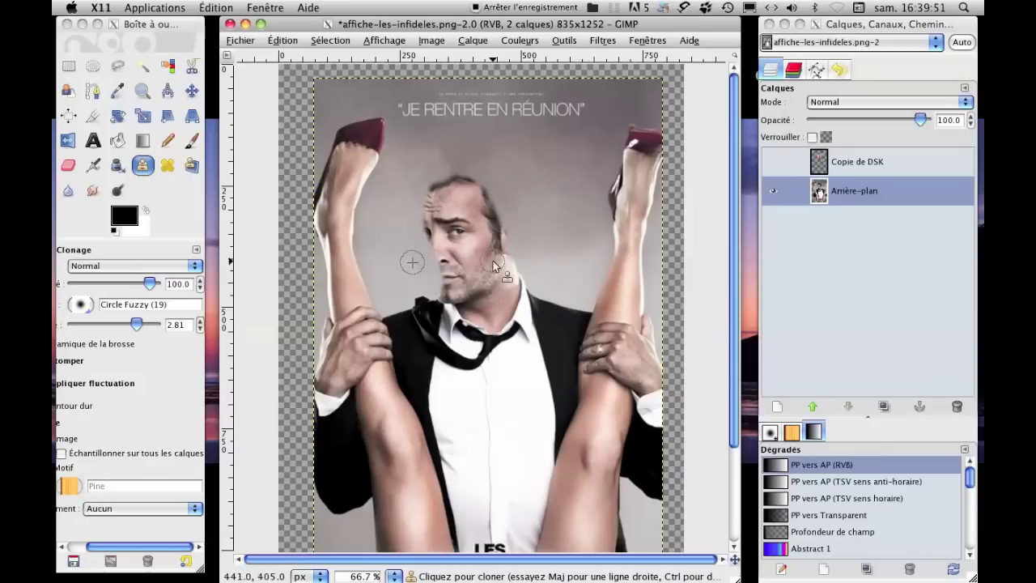
pyautogui.keyDown('ctrl'); pyautogui.click(528, 244); pyautogui.keyUp('ctrl')
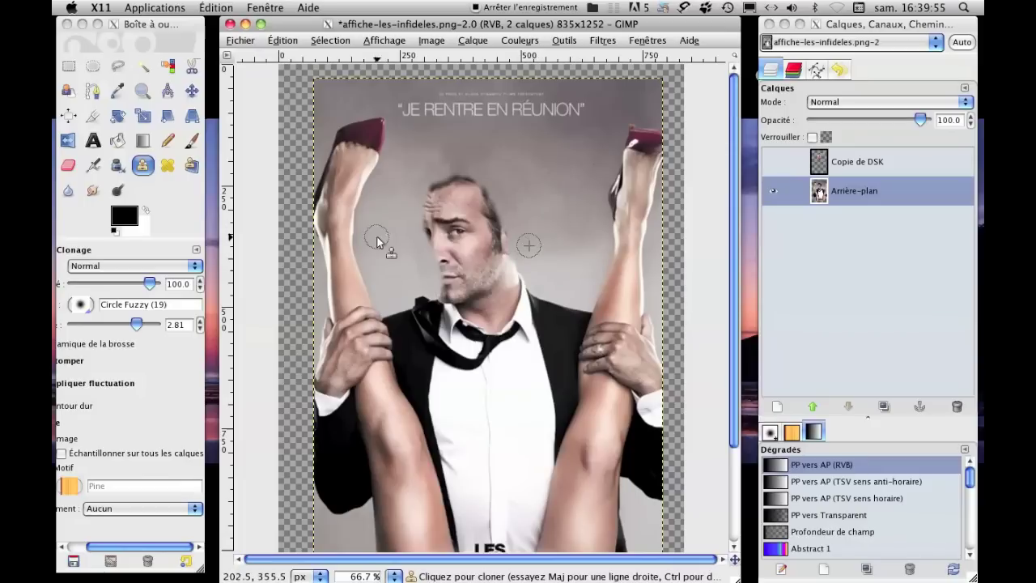
pyautogui.press('+')
pyautogui.press('+')
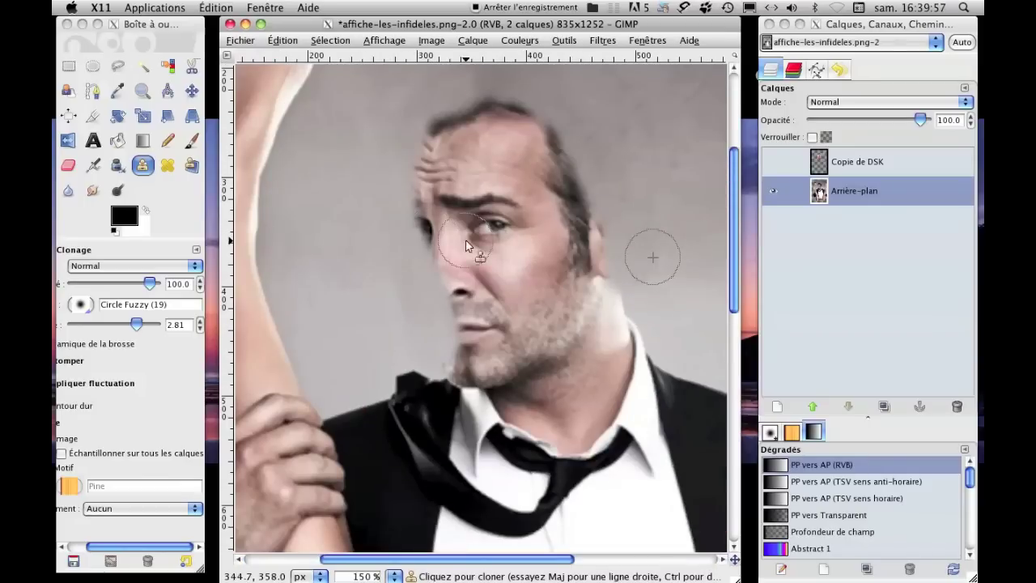
# - Shrink the clone brush to about 0.10, then enlarge it slightly
pyautogui.moveTo(132, 327); pyautogui.dragTo(102, 325)
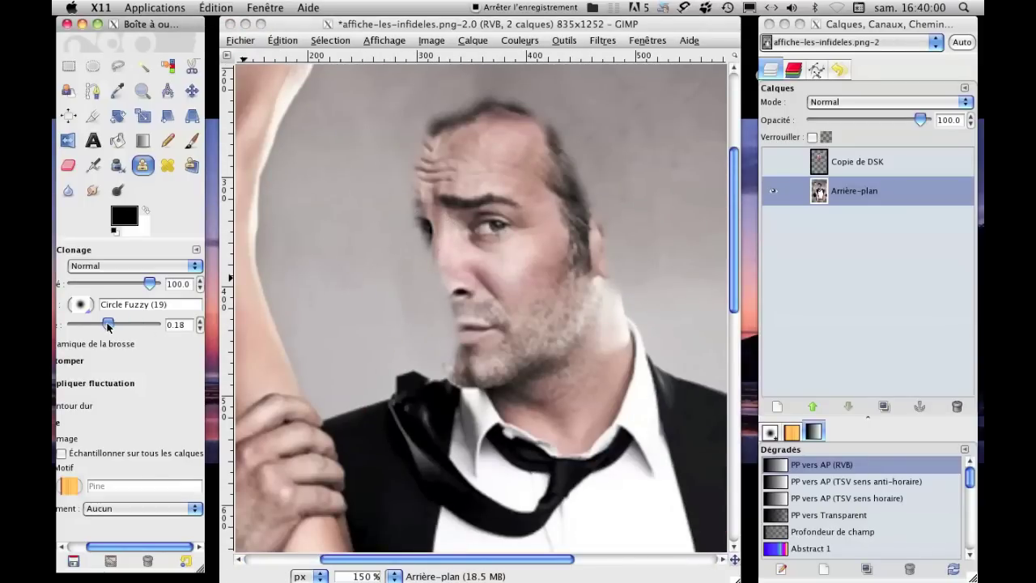
pyautogui.click(394, 339)
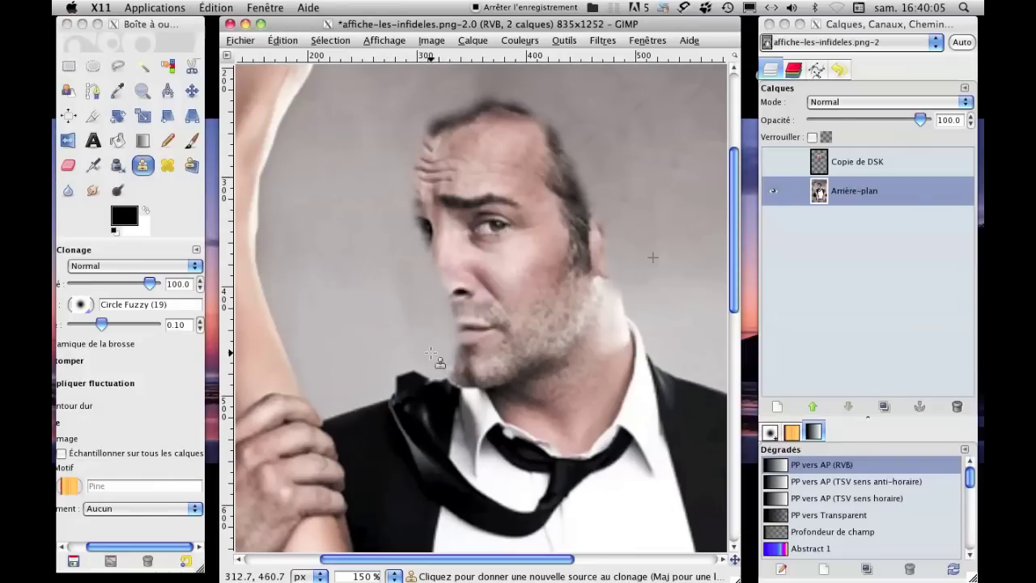
pyautogui.click(113, 326)
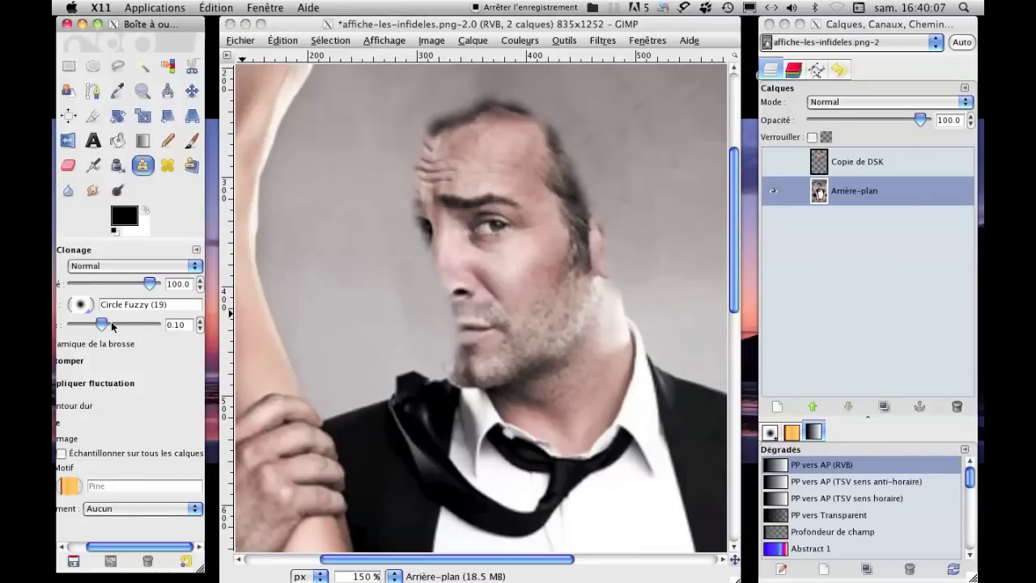
pyautogui.moveTo(105, 324); pyautogui.dragTo(116, 325)
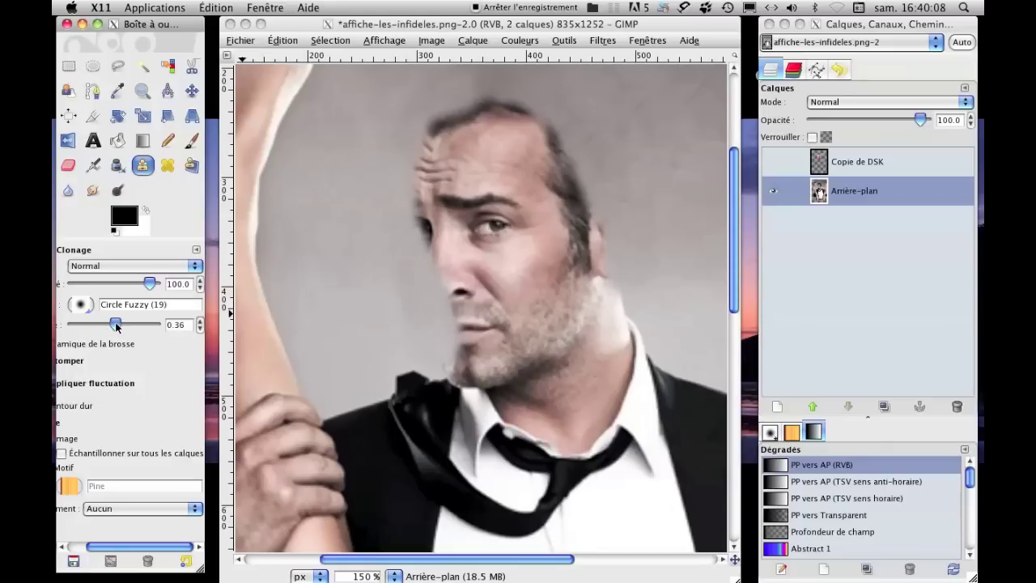
pyautogui.click(437, 360)
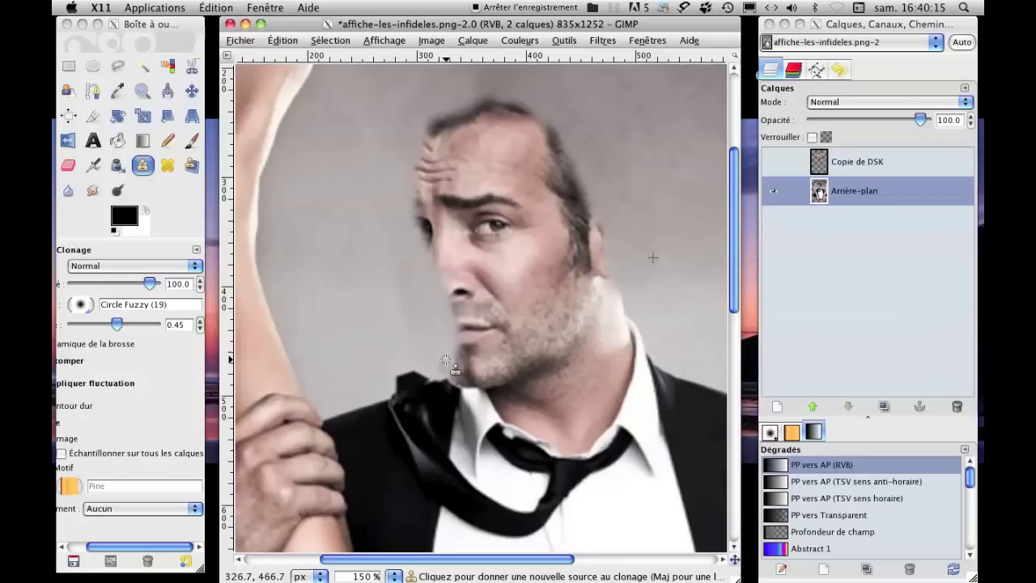
# - Clone background from near the chin and mouth over the face edge, then show Copie de DSK
pyautogui.keyDown('ctrl'); pyautogui.click(406, 327); pyautogui.keyUp('ctrl')
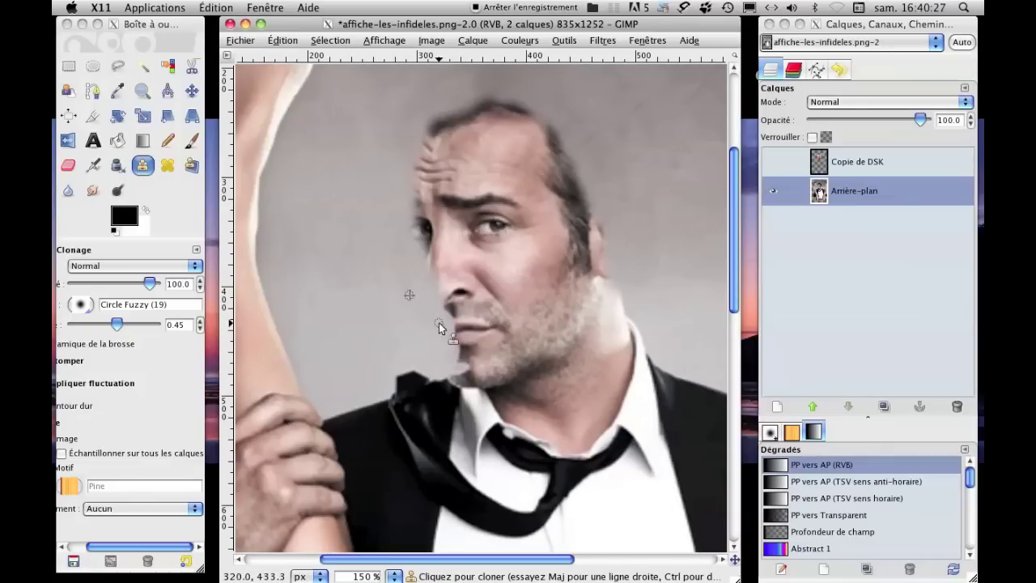
pyautogui.click(457, 359)
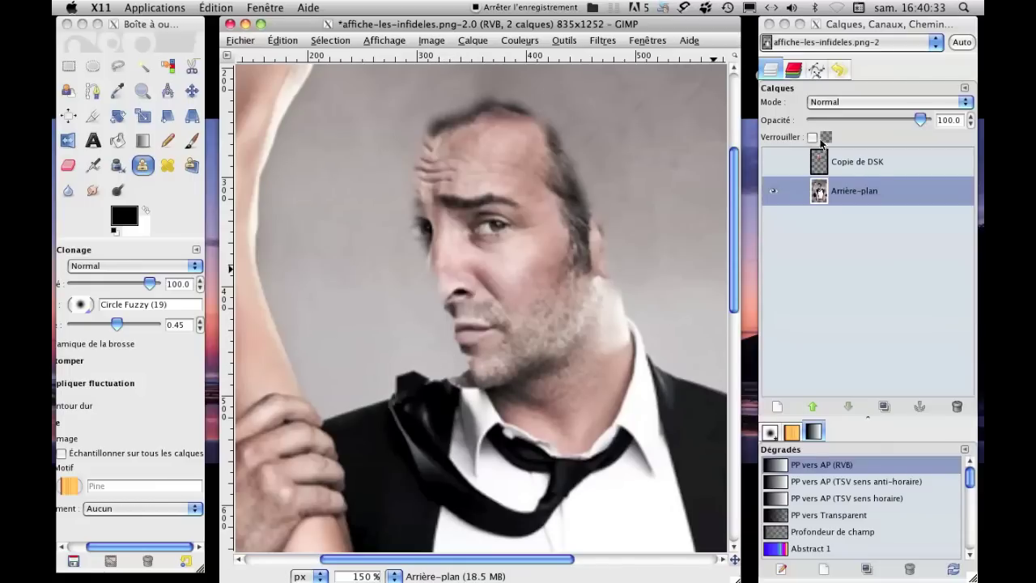
pyautogui.click(775, 162)
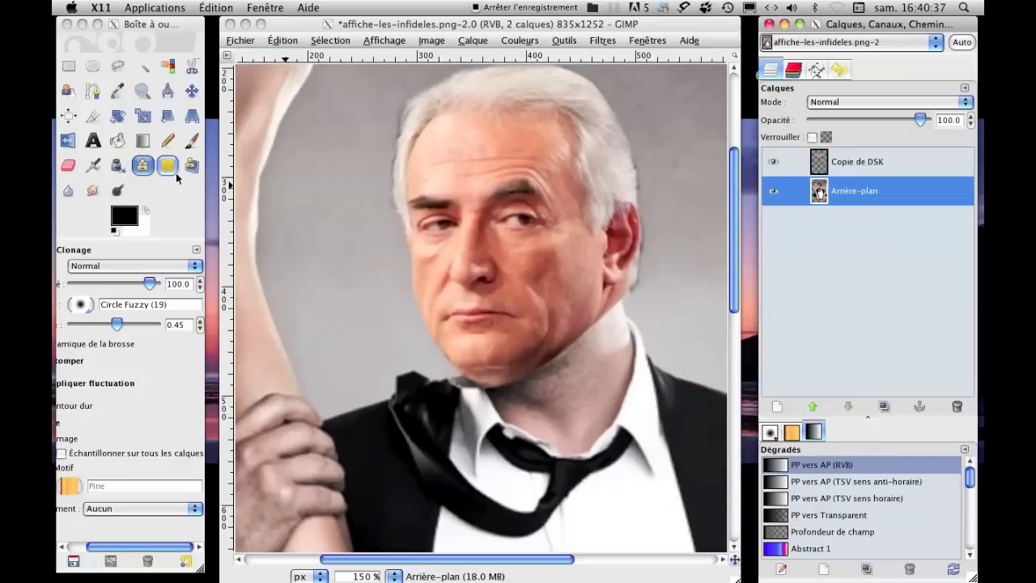
pyautogui.click(143, 165)
# - Zoom out to 100%, select Copie de DSK, and erase its edge beside the right hair
pyautogui.press('[')
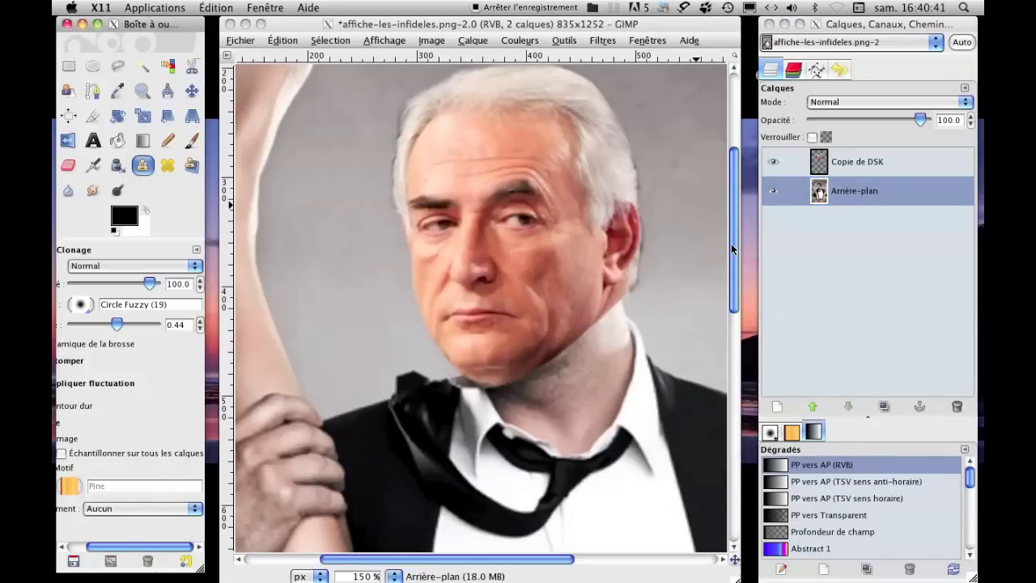
pyautogui.click(734, 235)
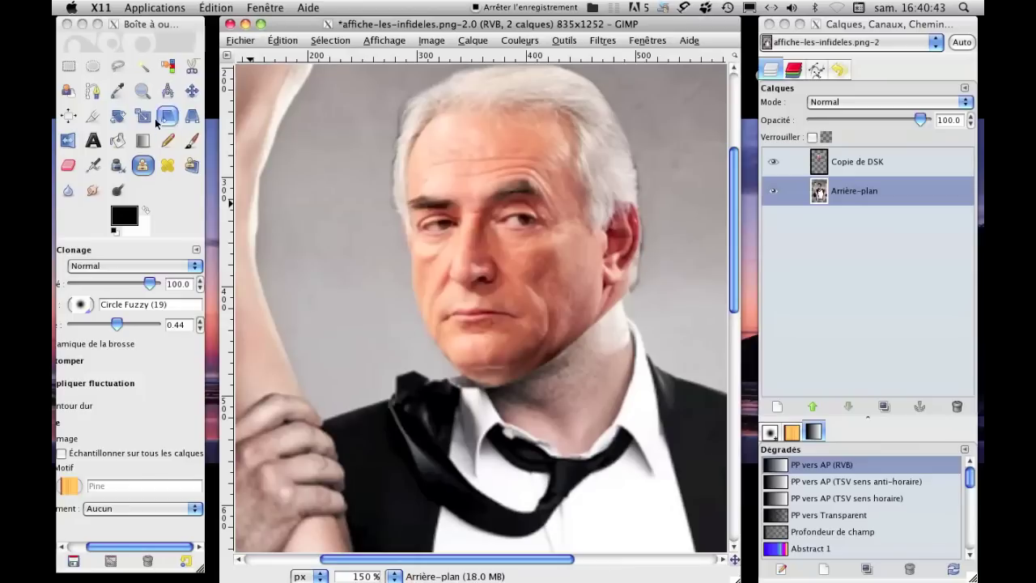
pyautogui.click(142, 90)
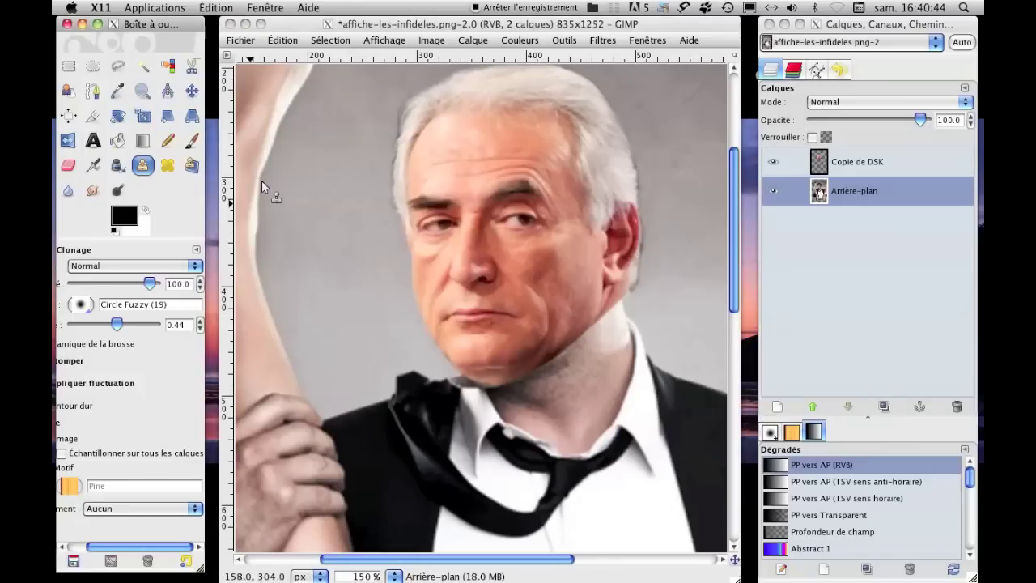
pyautogui.click(143, 90)
pyautogui.click(89, 312)
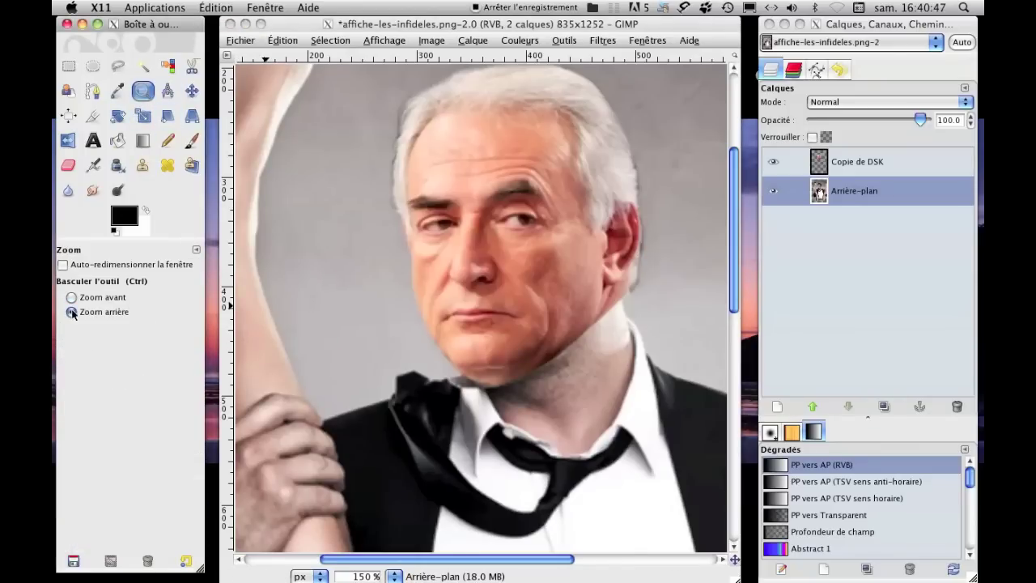
pyautogui.click(493, 246)
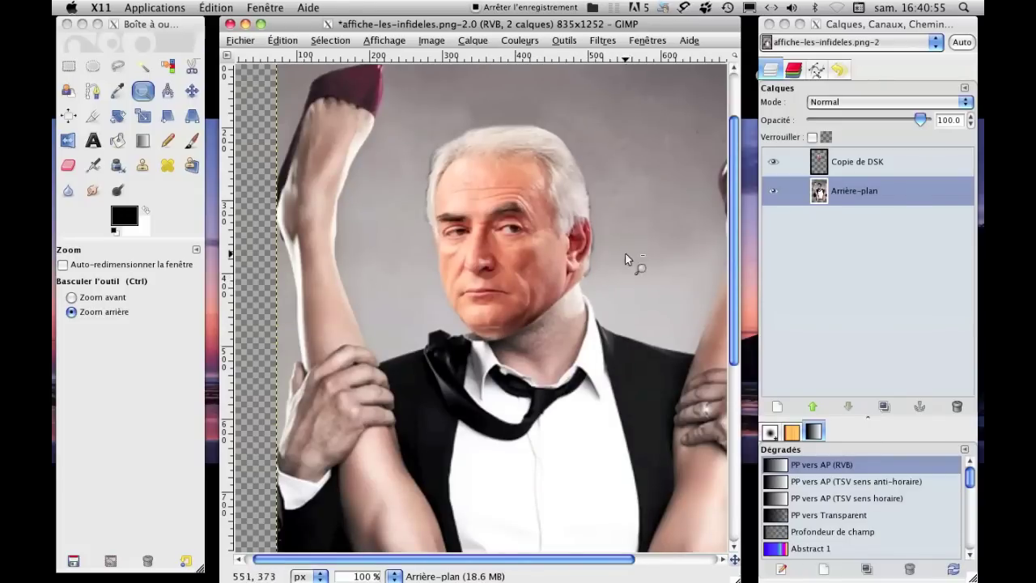
pyautogui.click(832, 167)
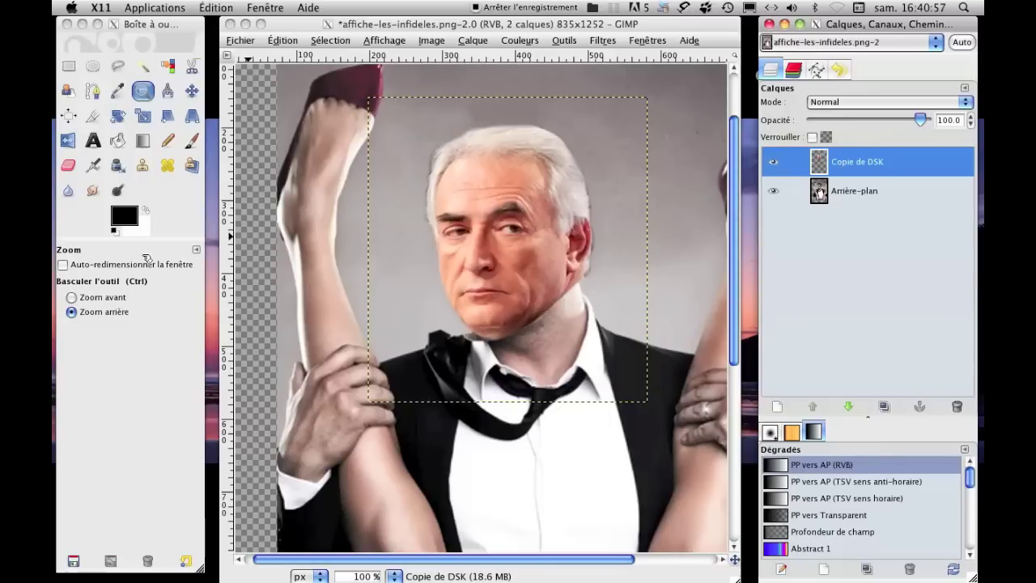
pyautogui.click(75, 165)
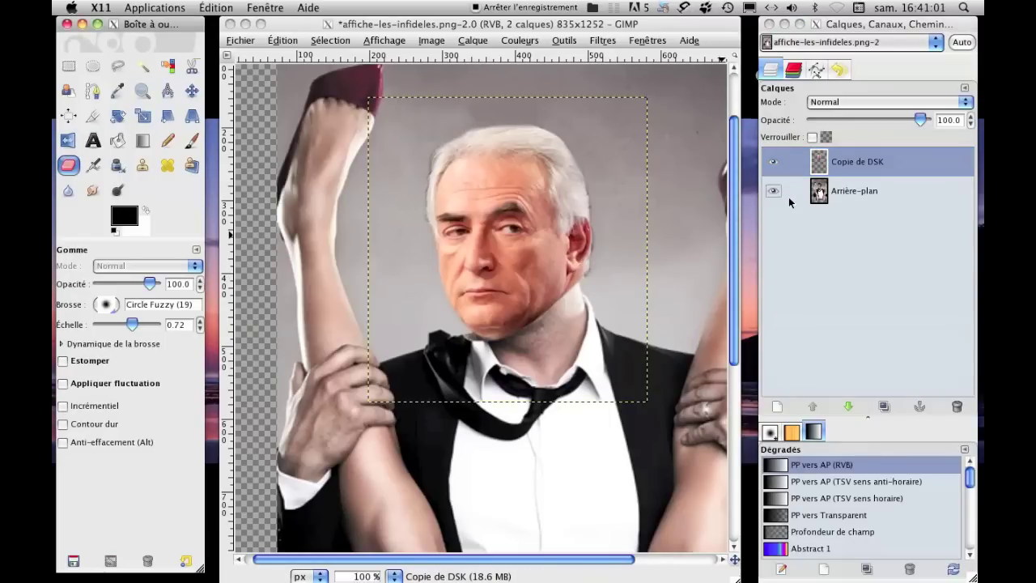
pyautogui.click(773, 167)
pyautogui.click(773, 164)
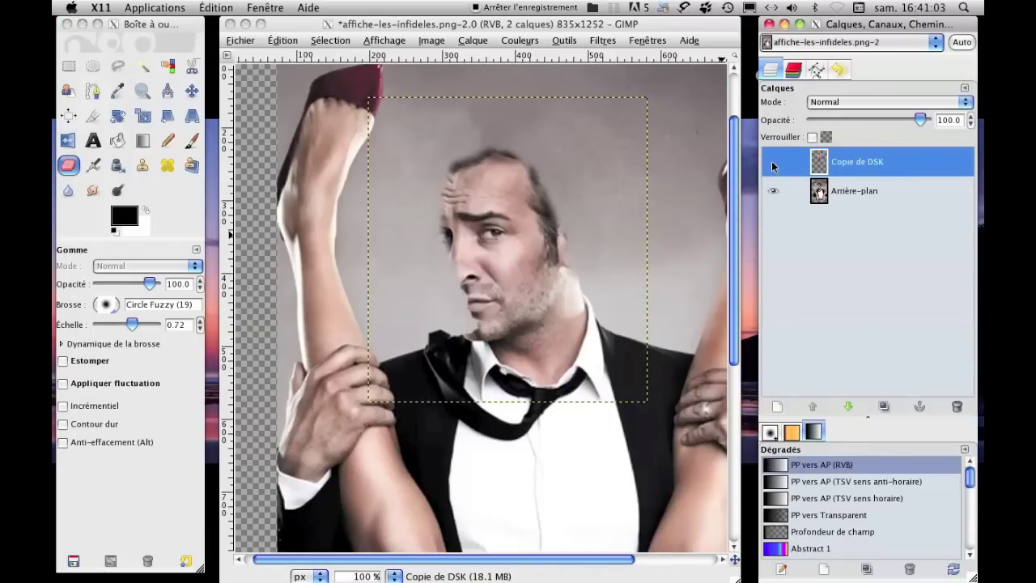
pyautogui.click(585, 277)
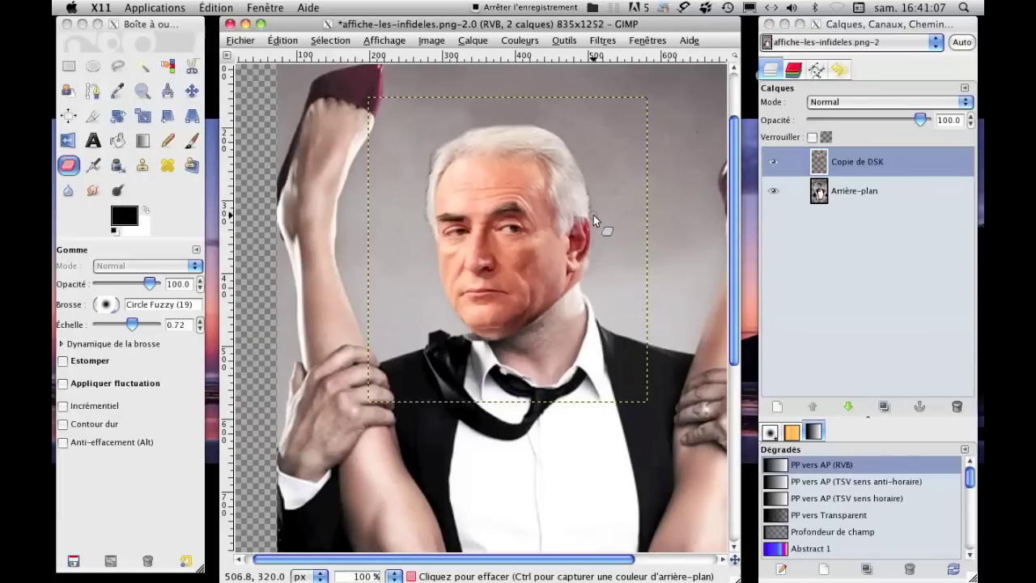
pyautogui.moveTo(592, 193); pyautogui.dragTo(587, 180)
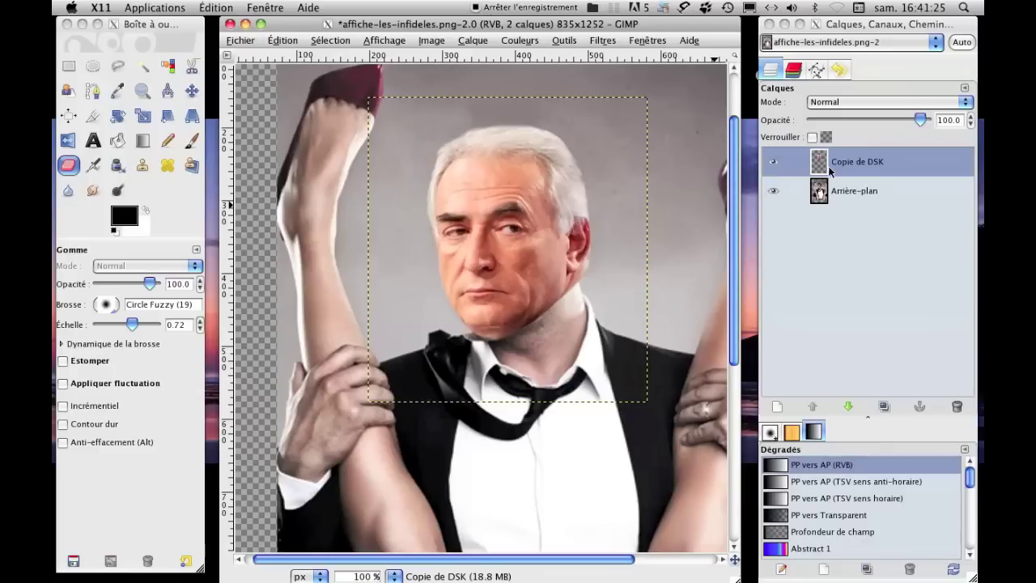
# - Select Arrière-plan, hide Copie de DSK, and set the Healing brush size to 2.79
pyautogui.click(846, 194)
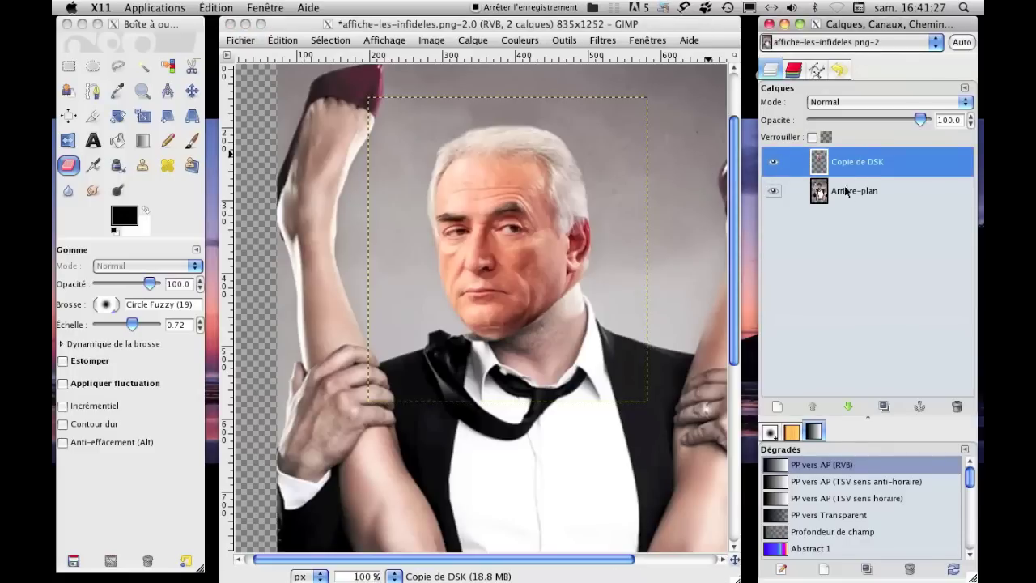
pyautogui.click(841, 194)
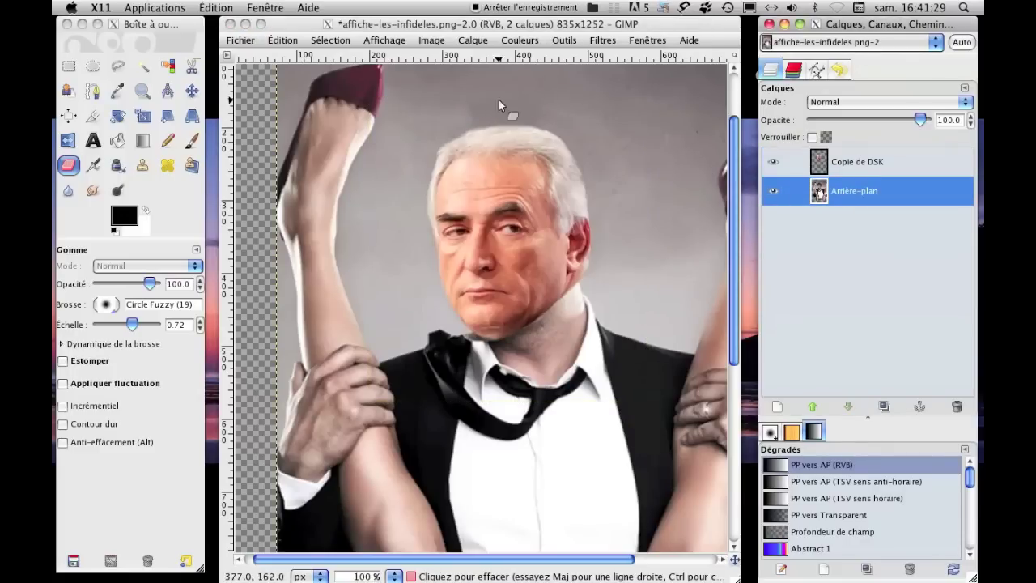
pyautogui.click(774, 162)
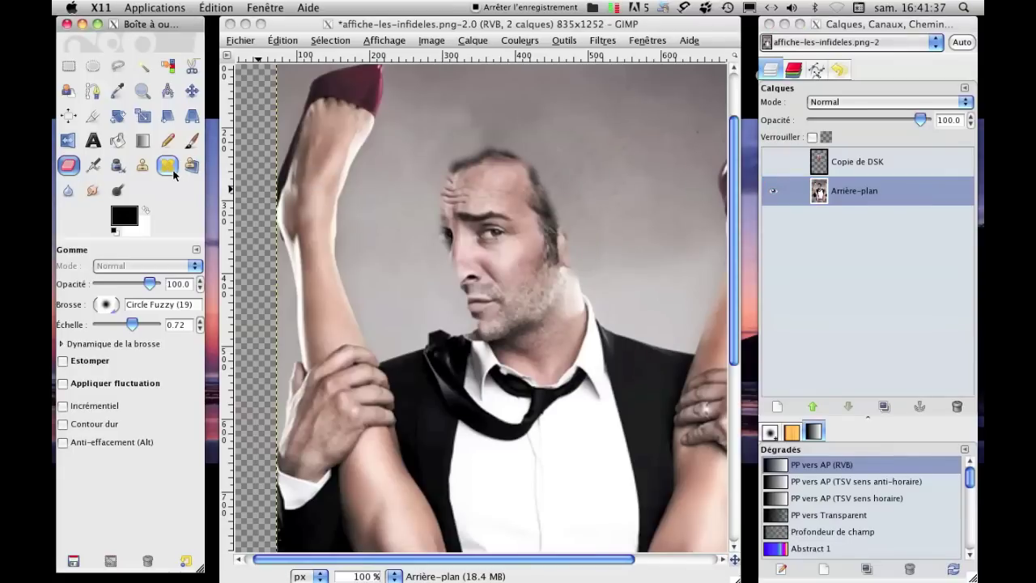
pyautogui.click(171, 170)
pyautogui.moveTo(136, 326); pyautogui.dragTo(143, 327)
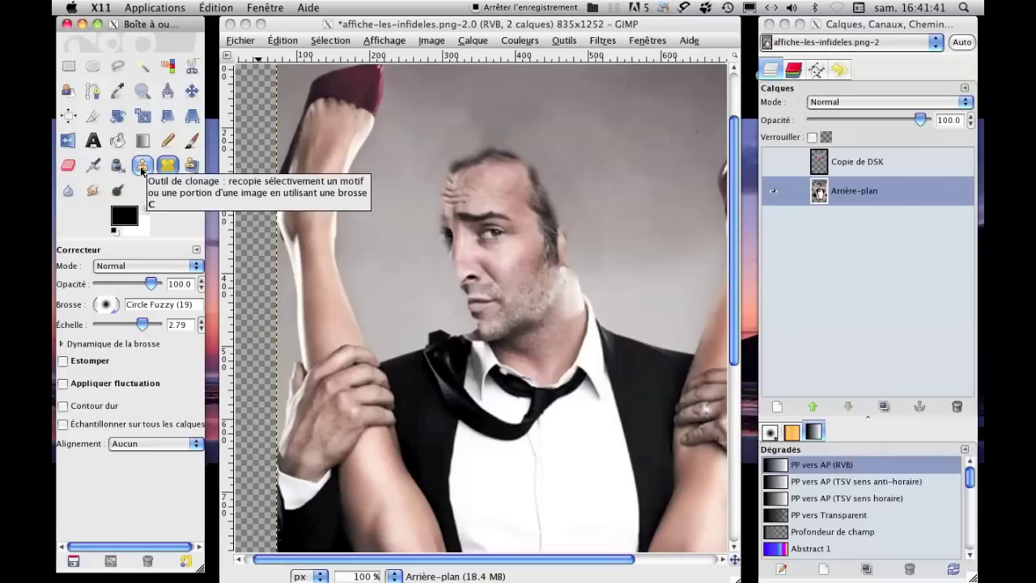
# - Heal the grey backdrop above the head using several nearby backdrop sources
pyautogui.click(572, 124)
pyautogui.press('ctrl')
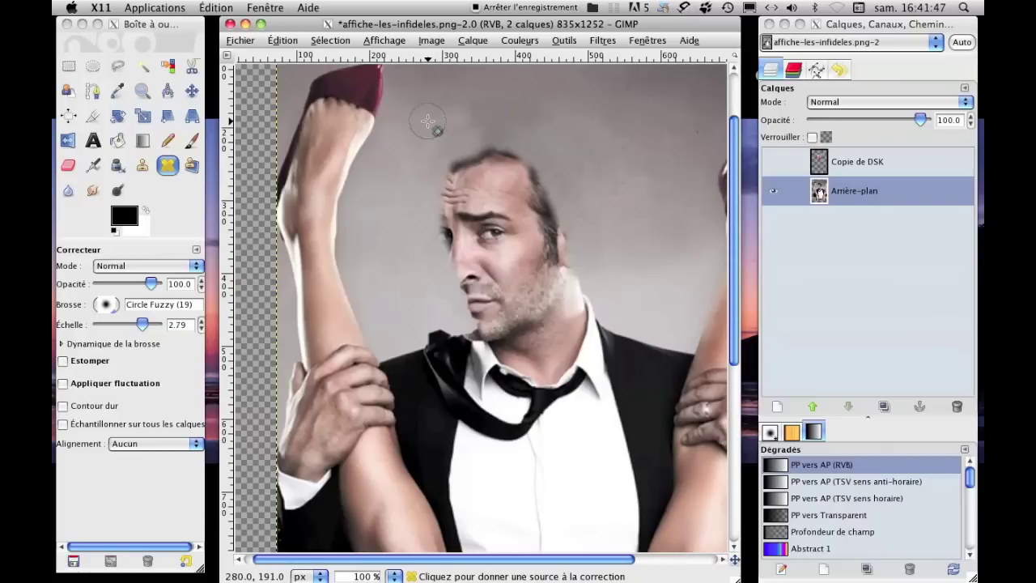
pyautogui.keyDown('ctrl'); pyautogui.click(476, 119); pyautogui.keyUp('ctrl')
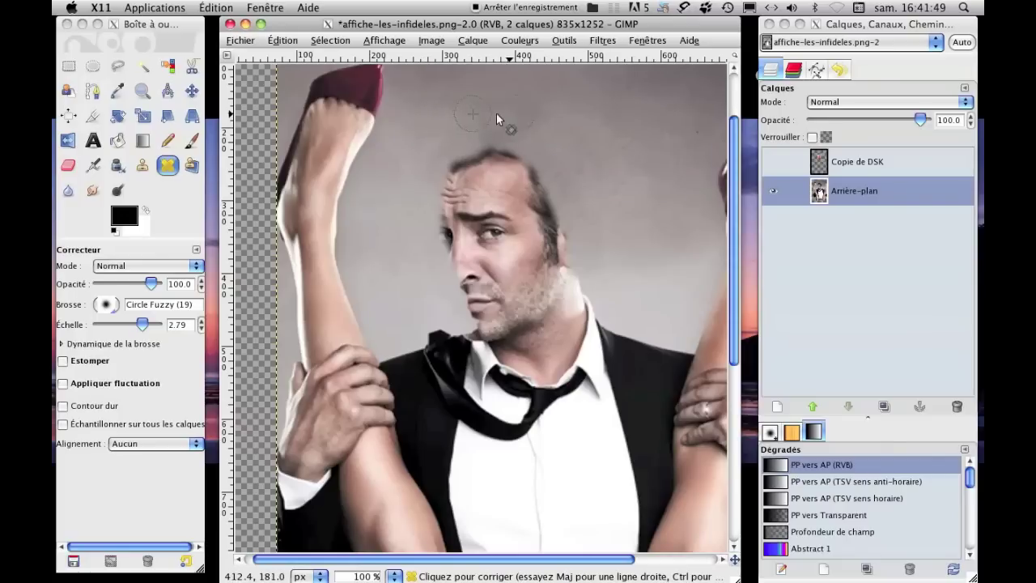
pyautogui.keyDown('ctrl'); pyautogui.click(477, 109); pyautogui.keyUp('ctrl')
pyautogui.keyDown('ctrl'); pyautogui.click(471, 137); pyautogui.keyUp('ctrl')
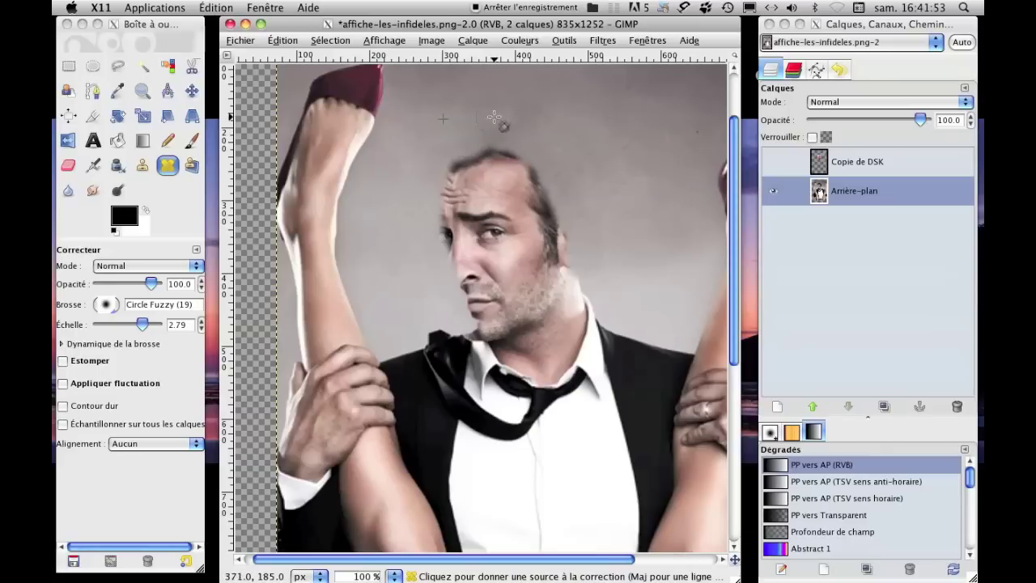
pyautogui.keyDown('ctrl'); pyautogui.click(557, 105); pyautogui.keyUp('ctrl')
pyautogui.keyDown('ctrl'); pyautogui.click(480, 108); pyautogui.keyUp('ctrl')
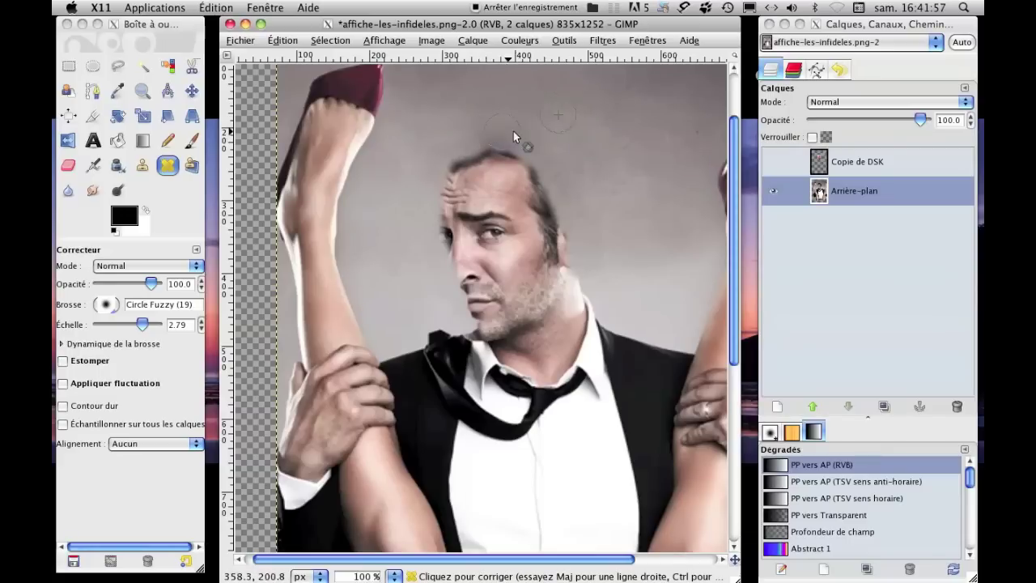
pyautogui.keyDown('ctrl'); pyautogui.click(564, 136); pyautogui.keyUp('ctrl')
pyautogui.keyDown('ctrl'); pyautogui.click(495, 108); pyautogui.keyUp('ctrl')
pyautogui.keyDown('ctrl'); pyautogui.click(549, 121); pyautogui.keyUp('ctrl')
pyautogui.keyDown('ctrl'); pyautogui.click(538, 110); pyautogui.keyUp('ctrl')
# - Clone grey backdrop over the area above the head with a 1.3 brush
pyautogui.click(142, 165)
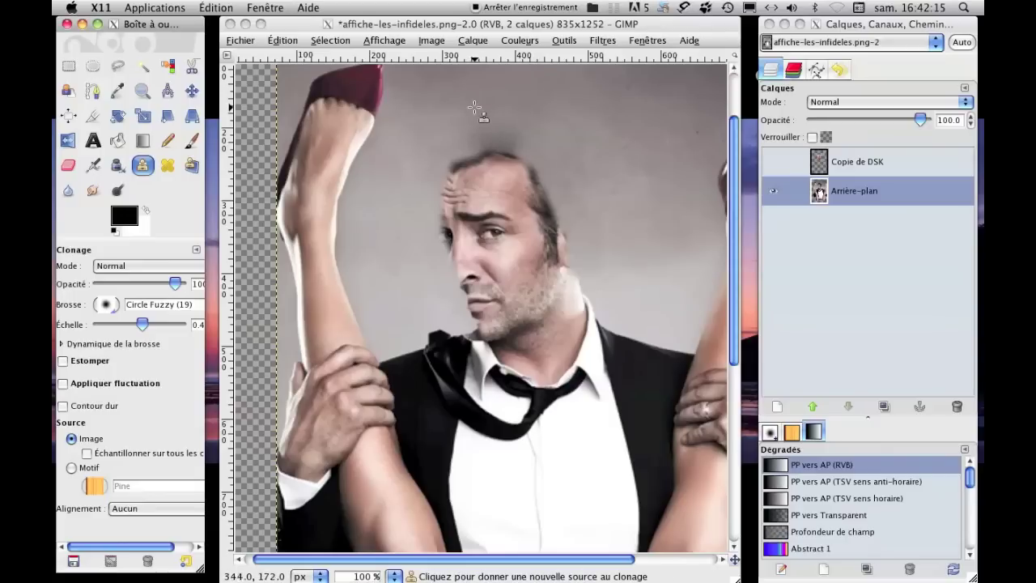
pyautogui.moveTo(147, 321); pyautogui.dragTo(159, 323)
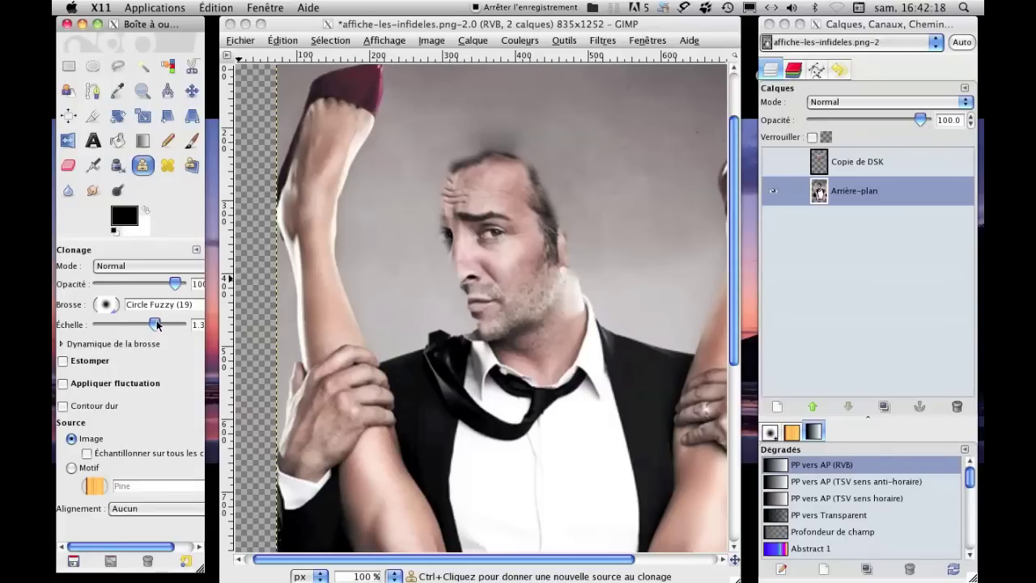
pyautogui.click(468, 106)
pyautogui.click(469, 112)
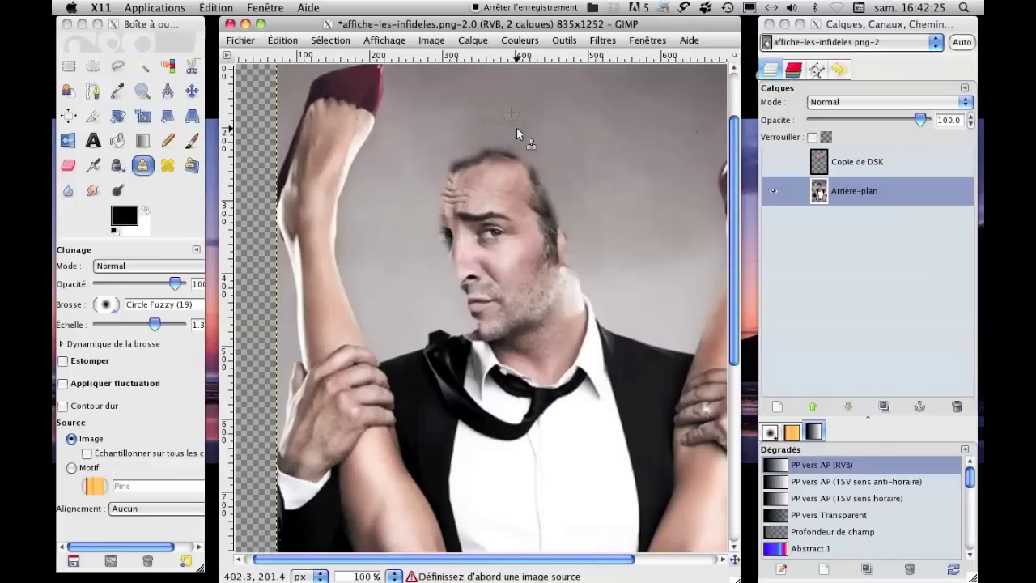
pyautogui.keyDown('ctrl'); pyautogui.click(472, 124); pyautogui.keyUp('ctrl')
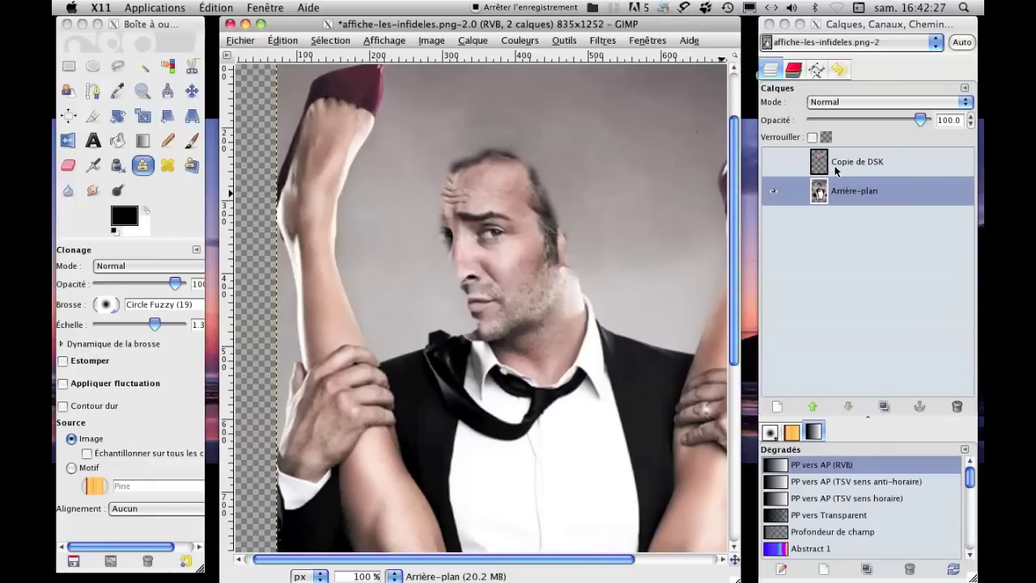
pyautogui.click(472, 132)
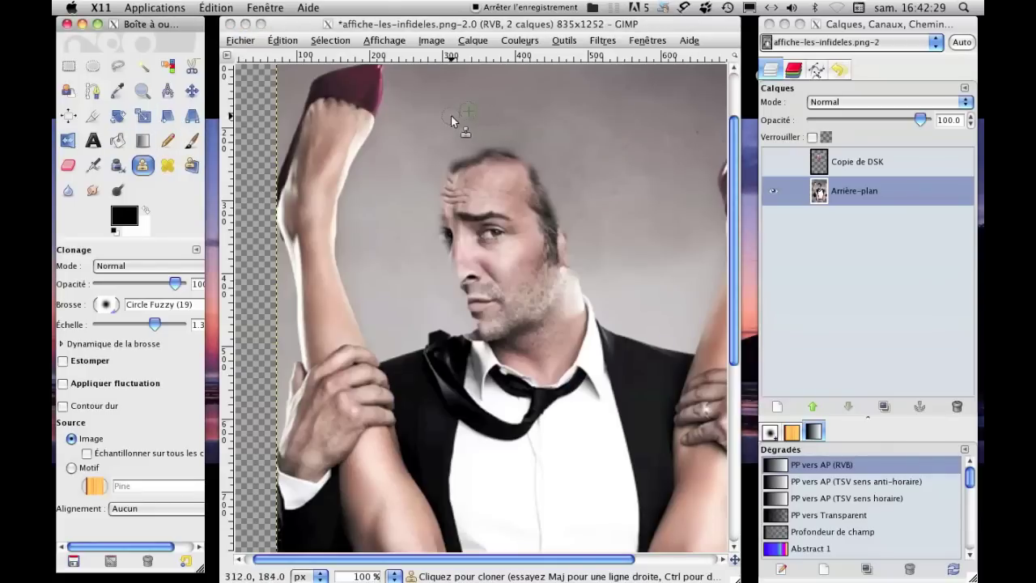
# - Heal the backdrop above the head once more, then show Copie de DSK
pyautogui.click(167, 165)
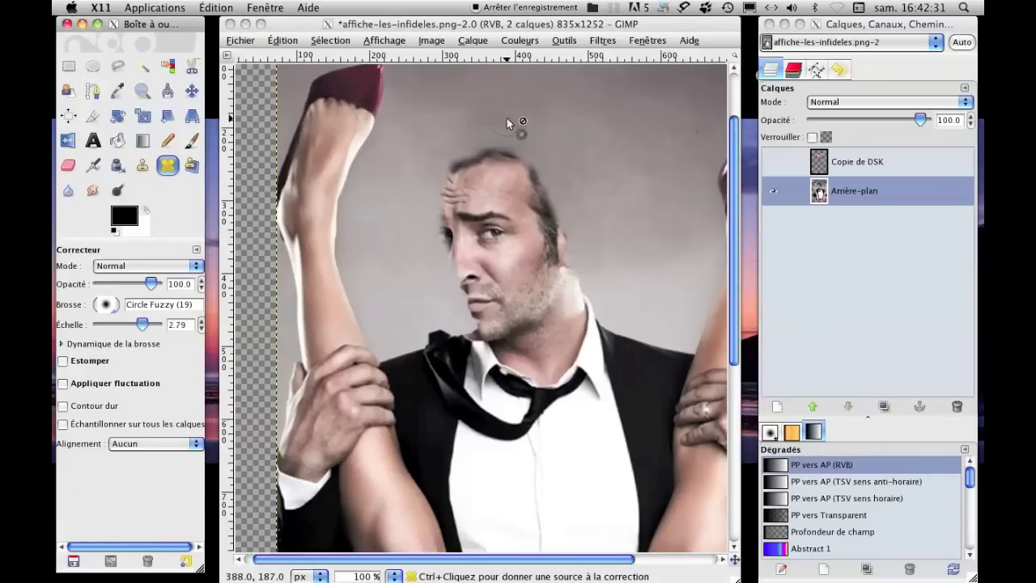
pyautogui.click(440, 107)
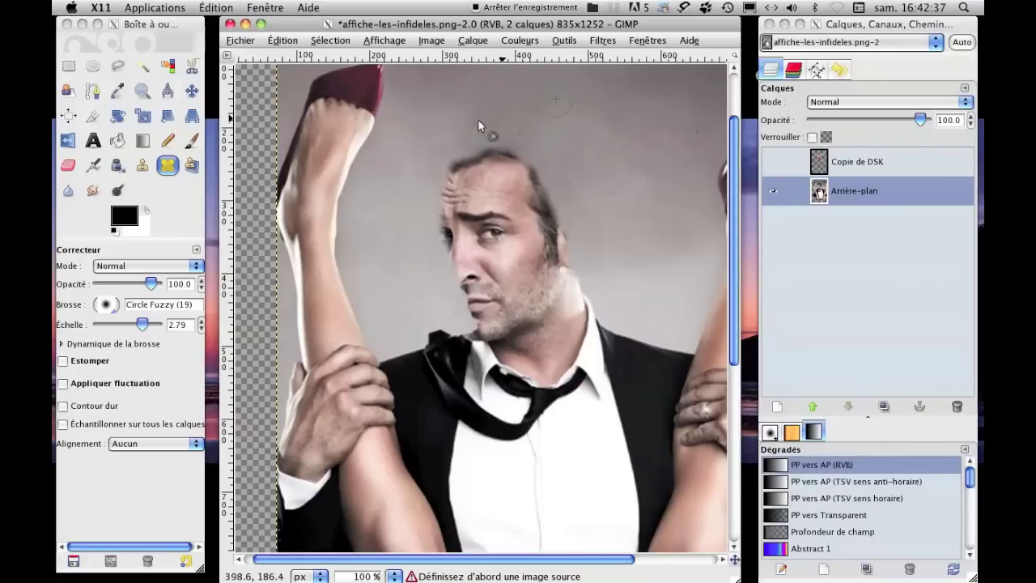
pyautogui.keyDown('ctrl'); pyautogui.click(444, 129); pyautogui.keyUp('ctrl')
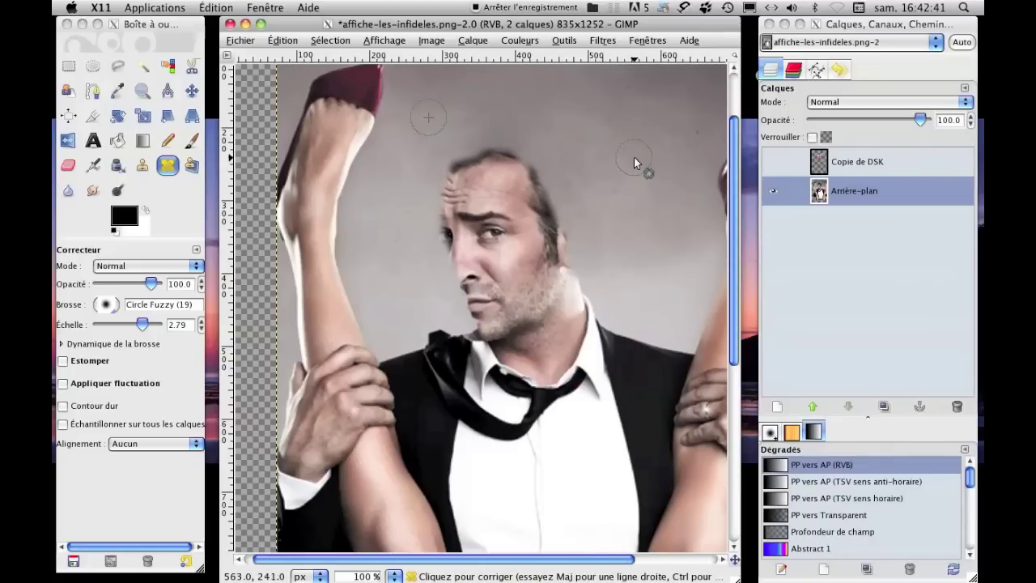
pyautogui.click(788, 172)
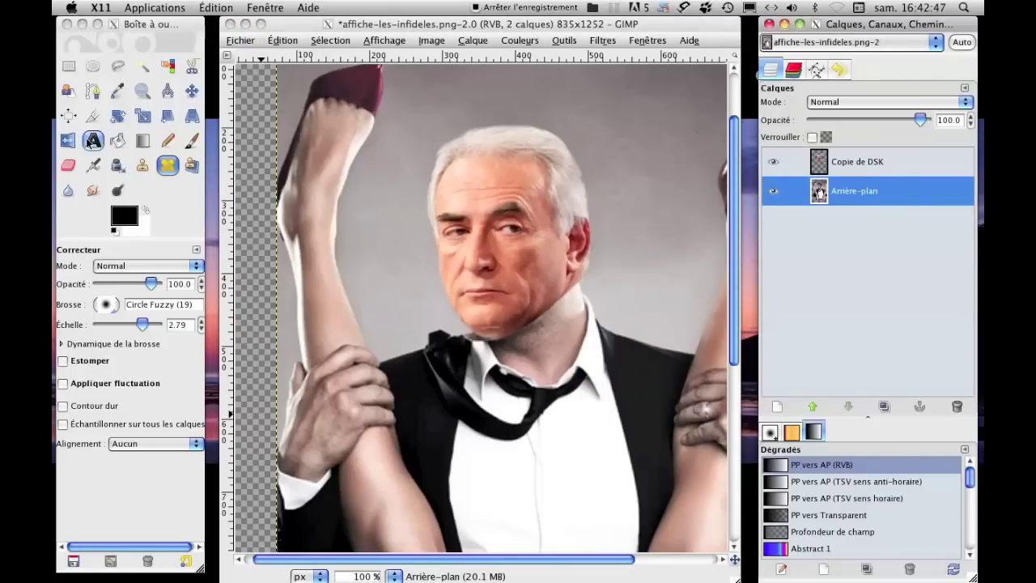
# - Lower Arrière-plan's saturation to -21 with Couleurs > Teinte-Saturation
pyautogui.click(139, 95)
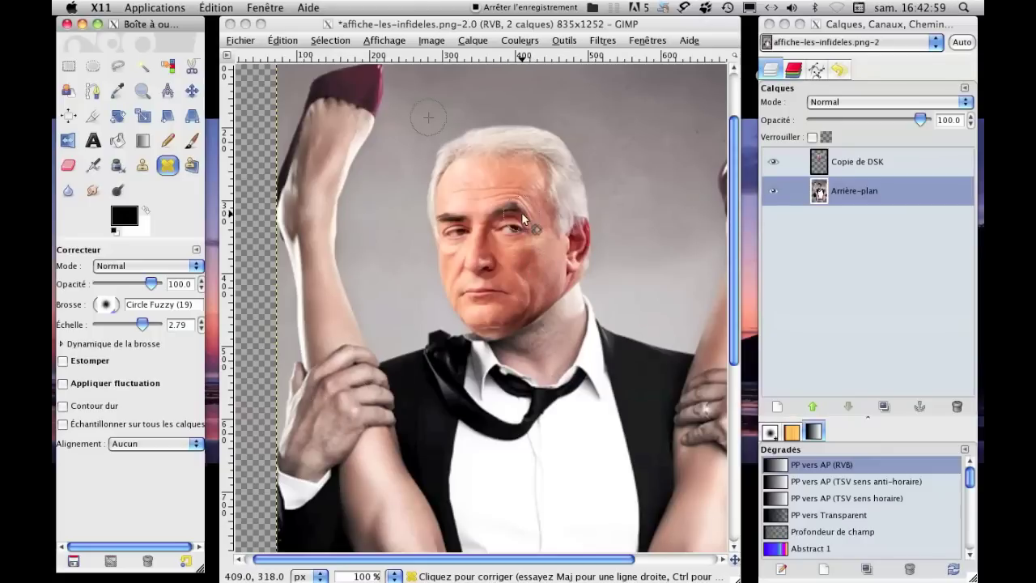
pyautogui.click(480, 42)
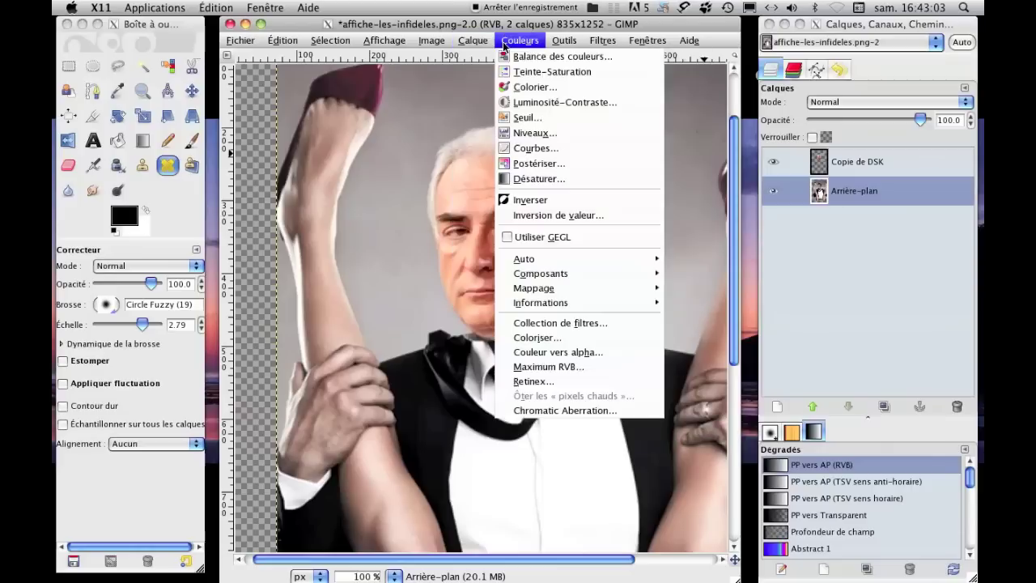
pyautogui.click(552, 74)
pyautogui.moveTo(427, 40); pyautogui.dragTo(798, 63)
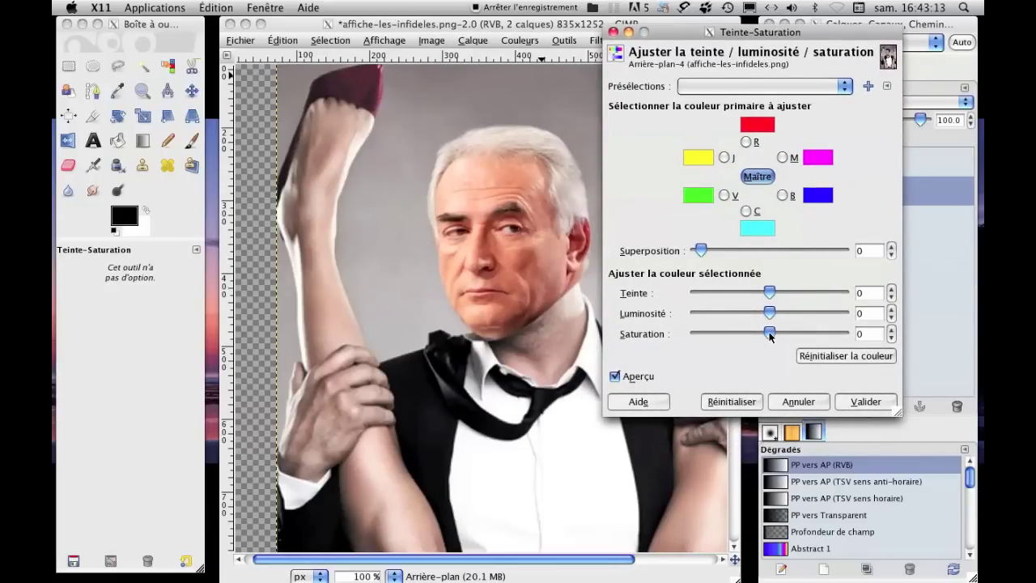
pyautogui.moveTo(769, 335); pyautogui.dragTo(755, 335)
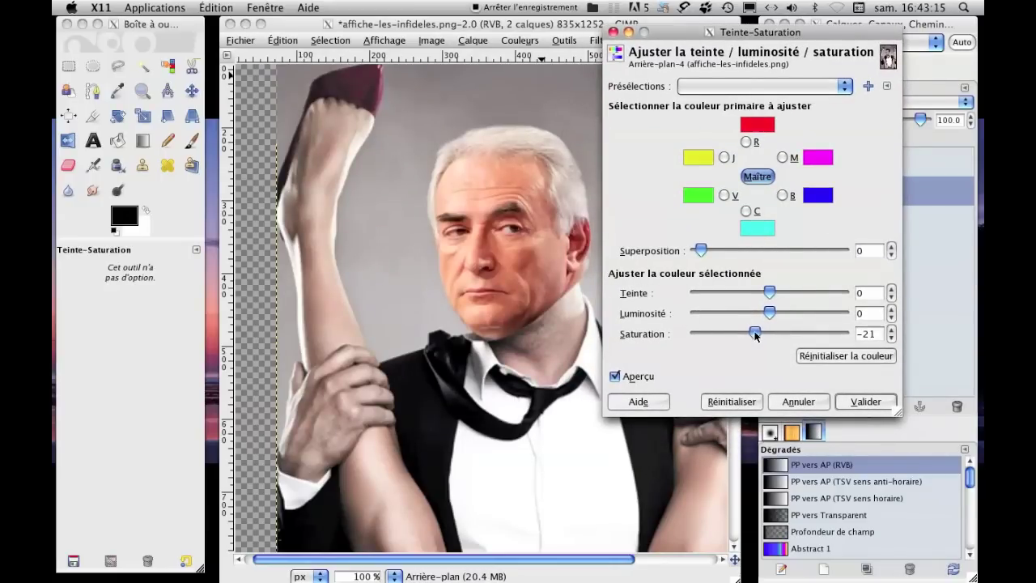
pyautogui.click(799, 401)
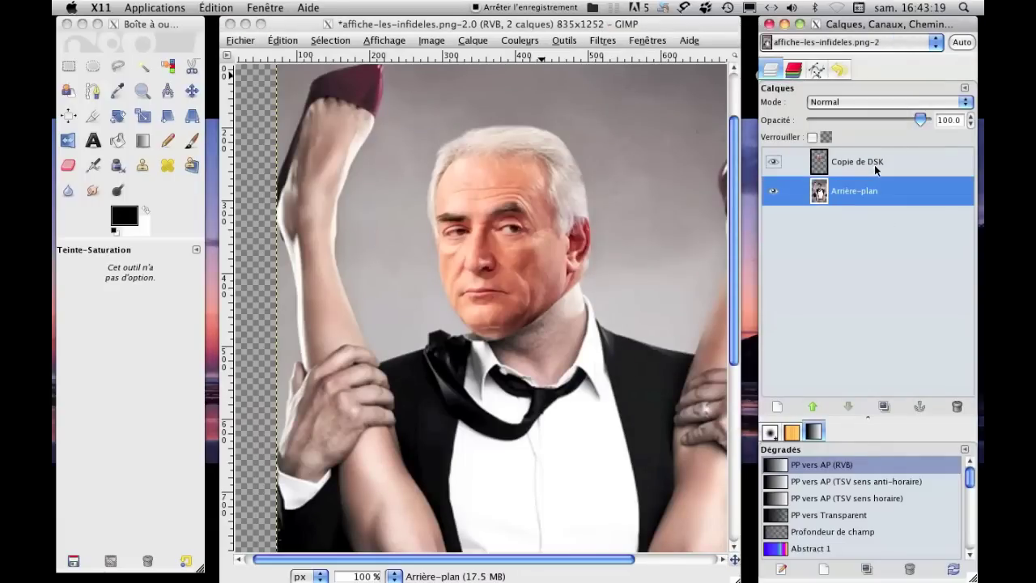
# - Select Copie de DSK and apply Teinte-Saturation with saturation -35
pyautogui.click(838, 164)
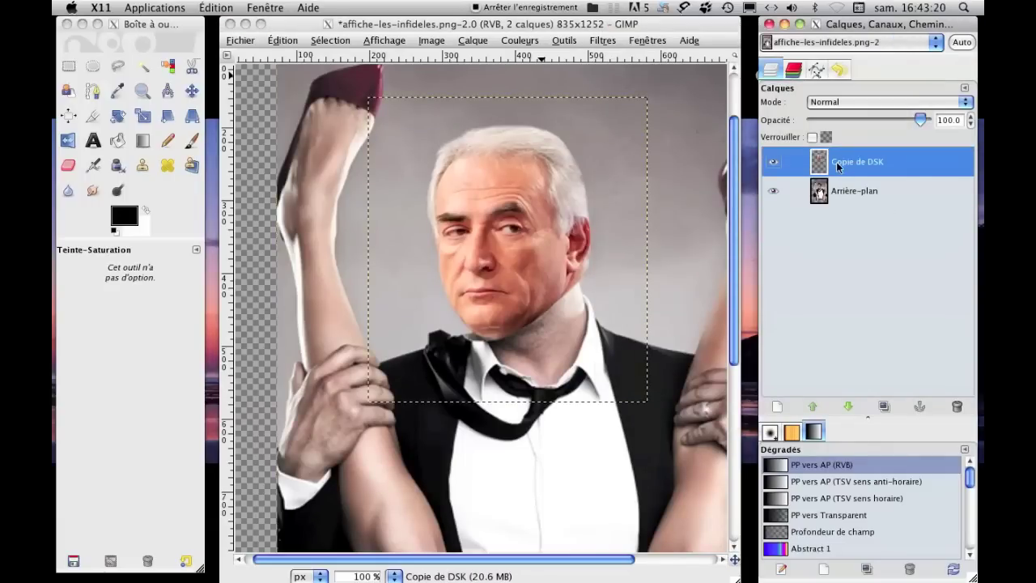
pyautogui.click(514, 42)
pyautogui.click(517, 40)
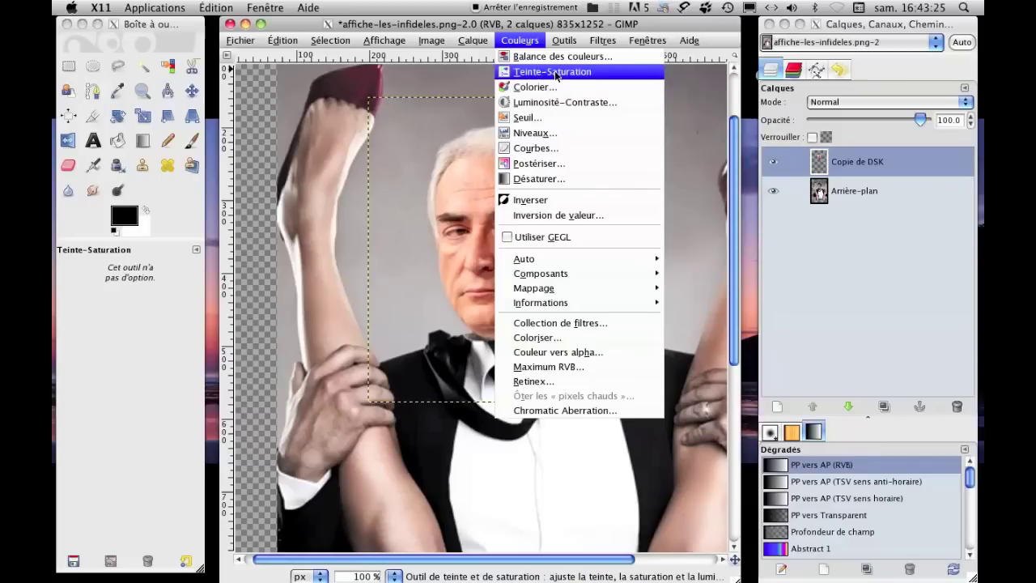
pyautogui.click(542, 71)
pyautogui.moveTo(773, 332); pyautogui.dragTo(749, 334)
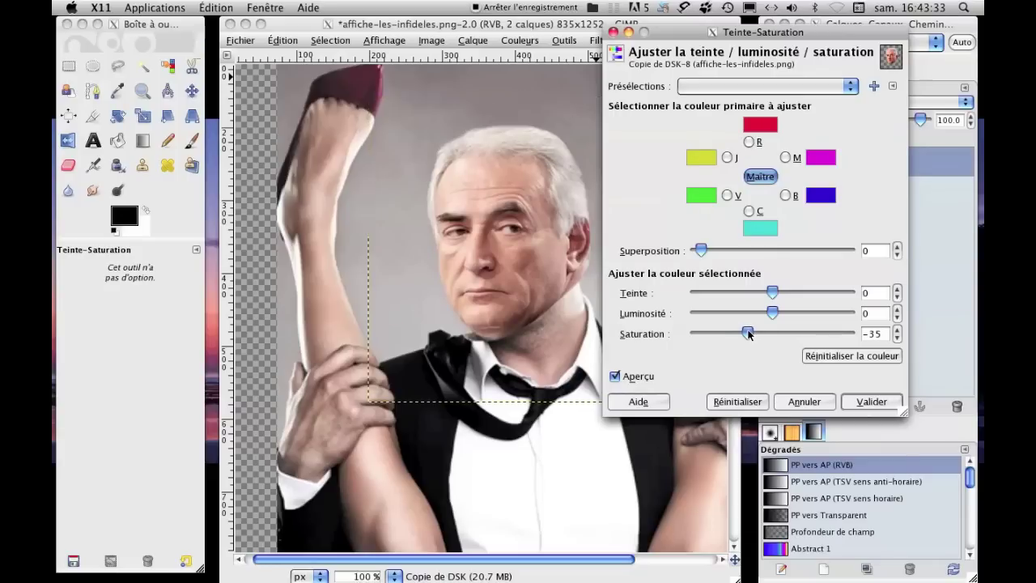
pyautogui.moveTo(673, 38)
pyautogui.mouseDown()
pyautogui.moveTo(829, 47)
pyautogui.moveTo(710, 22)
pyautogui.mouseUp()
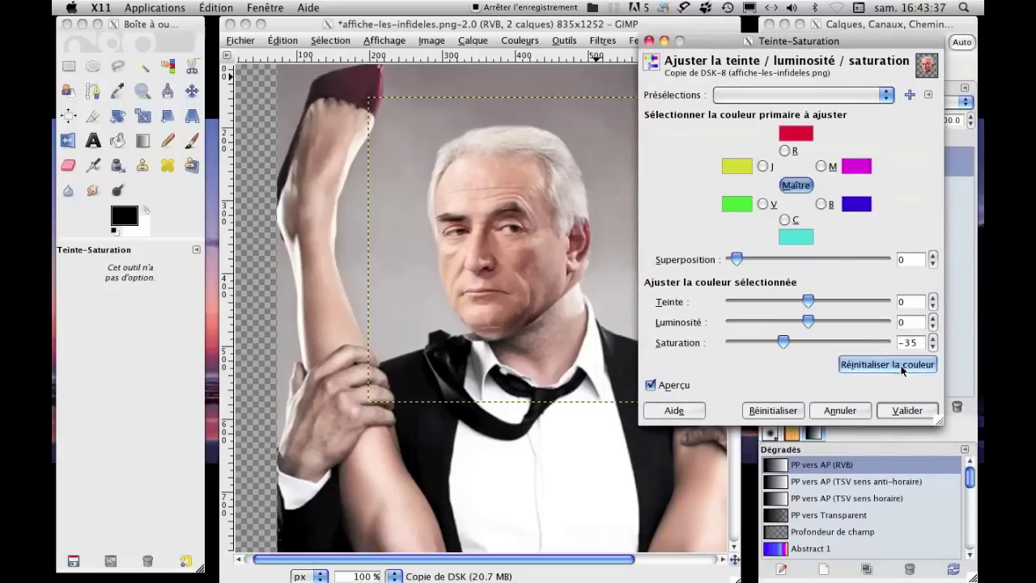
pyautogui.click(919, 413)
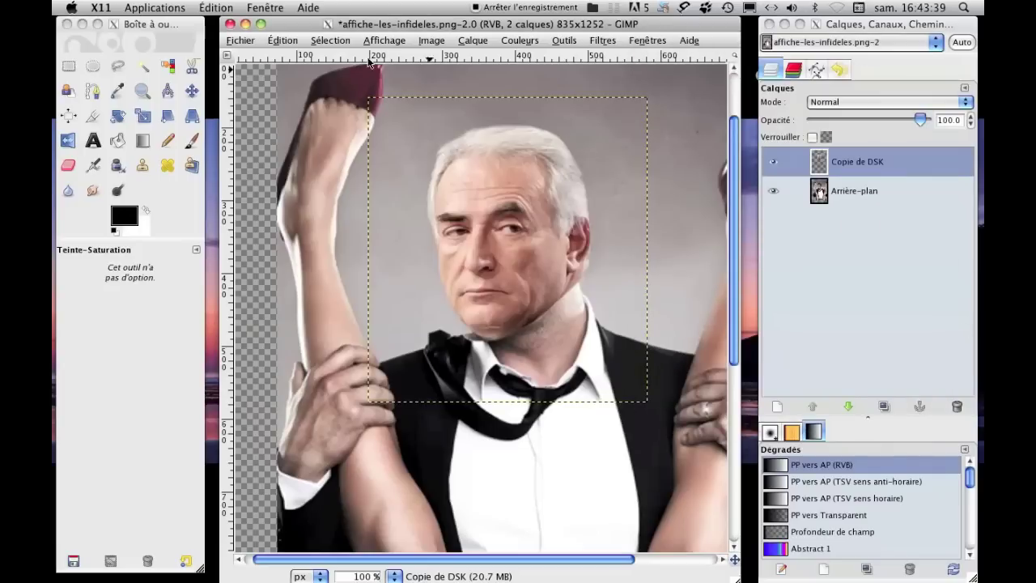
# - Apply Luminosité-Contraste with contrast 7 to the face layer, checking the preview
pyautogui.click(518, 42)
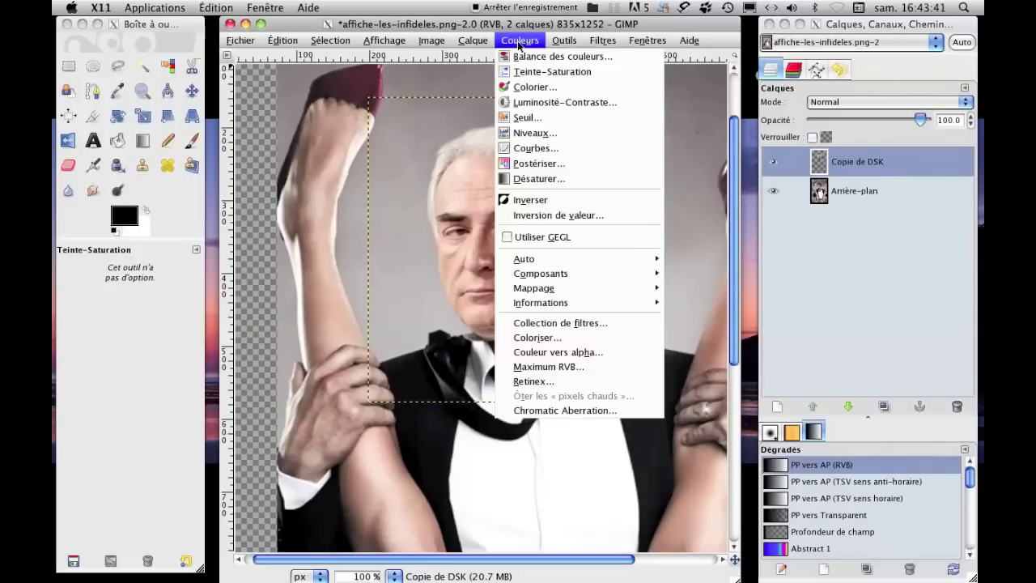
pyautogui.click(521, 103)
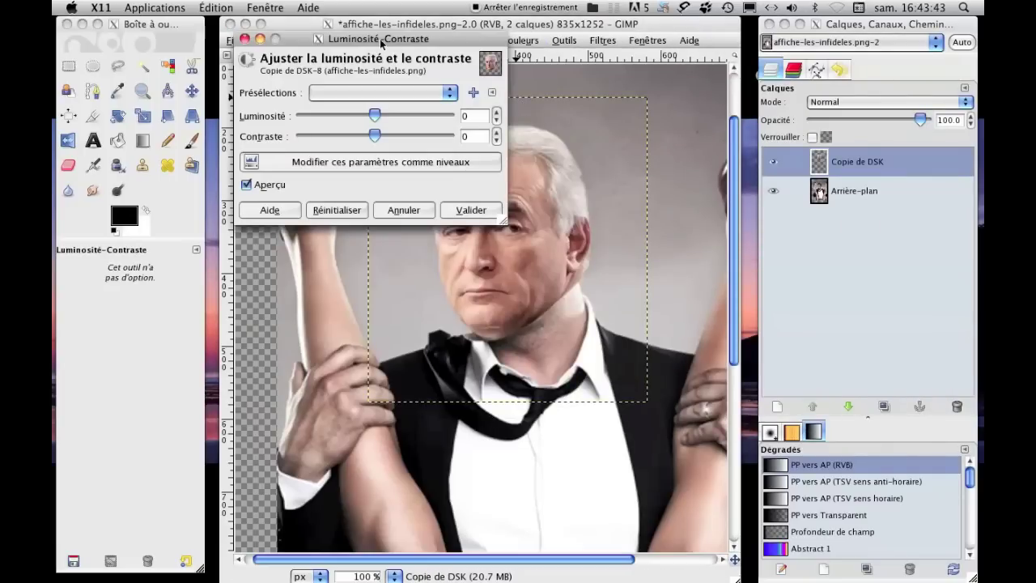
pyautogui.moveTo(380, 40); pyautogui.dragTo(838, 81)
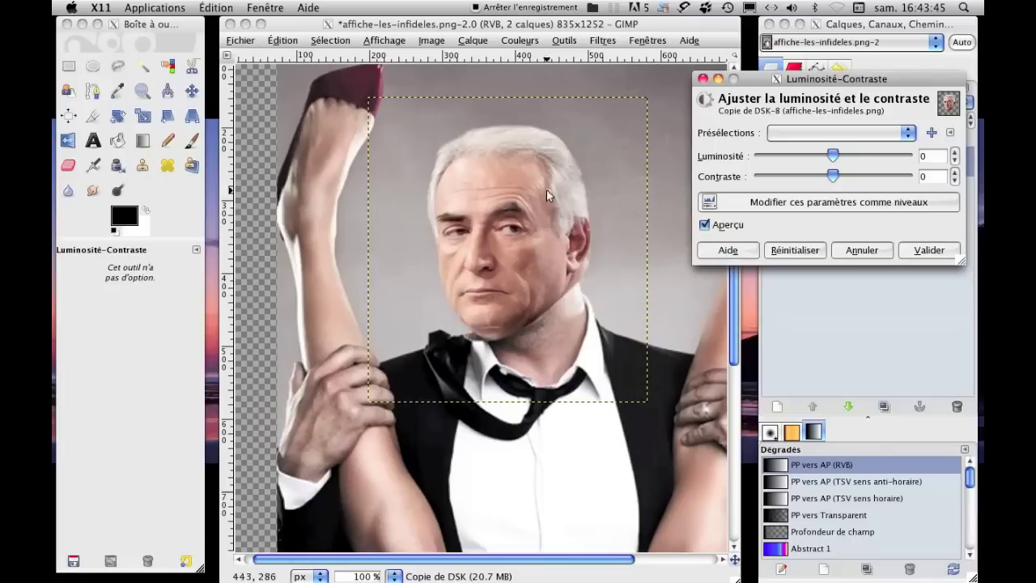
pyautogui.moveTo(834, 174); pyautogui.dragTo(840, 177)
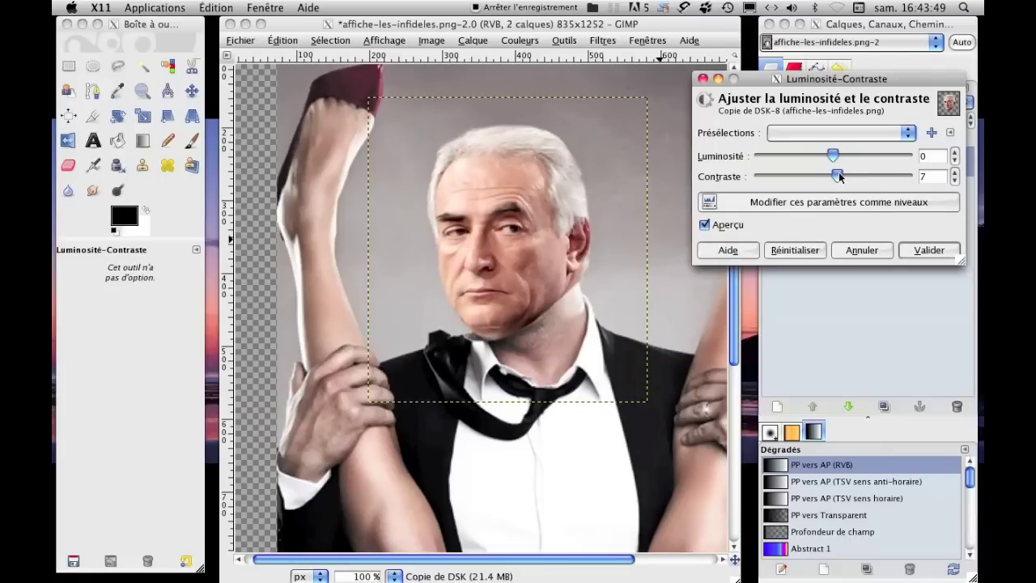
pyautogui.click(704, 225)
pyautogui.click(704, 225)
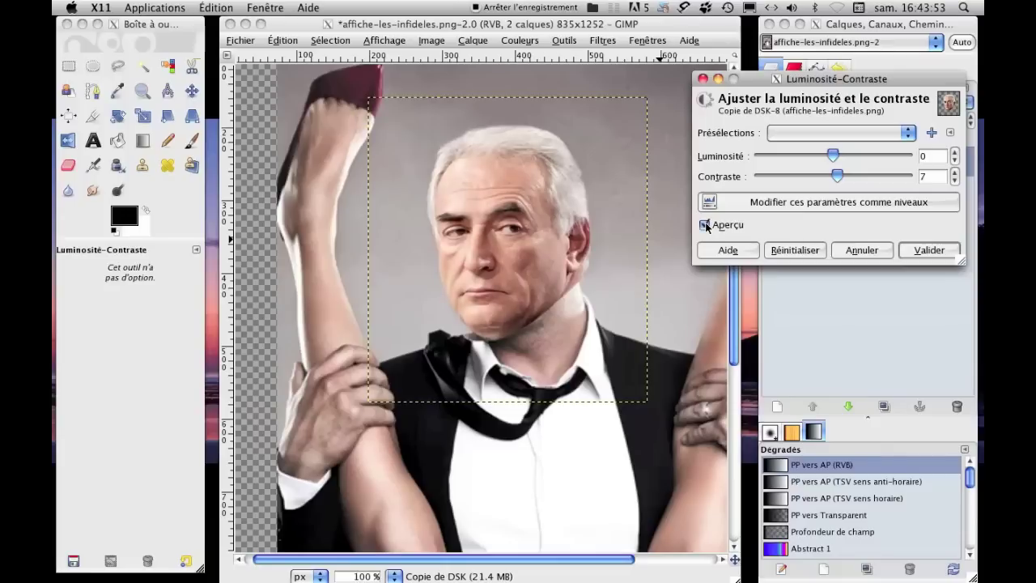
pyautogui.click(704, 225)
pyautogui.click(704, 225)
pyautogui.click(922, 251)
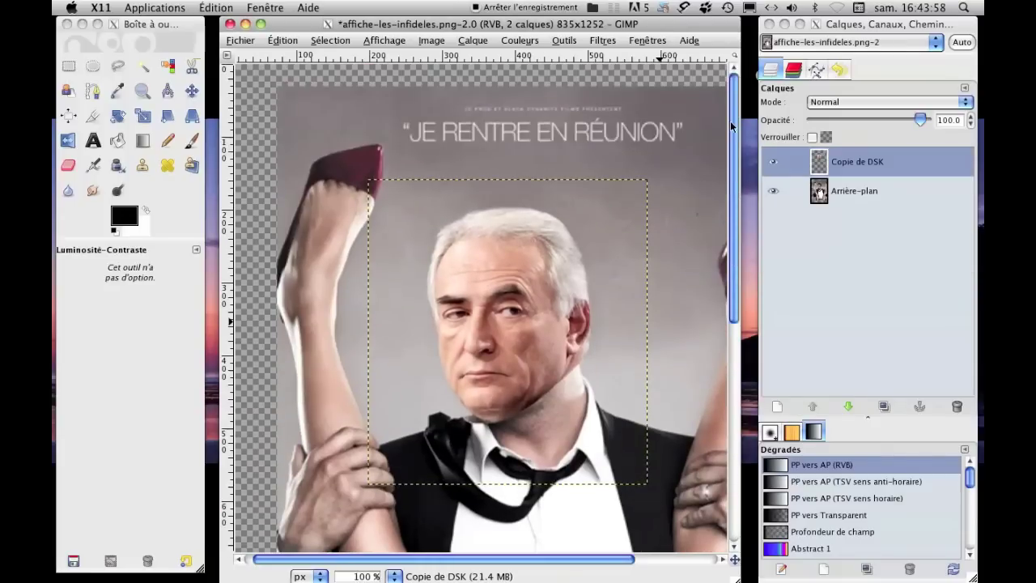
# - Zoom out to view the whole poster and reselect Copie de DSK
pyautogui.moveTo(736, 189); pyautogui.dragTo(735, 213)
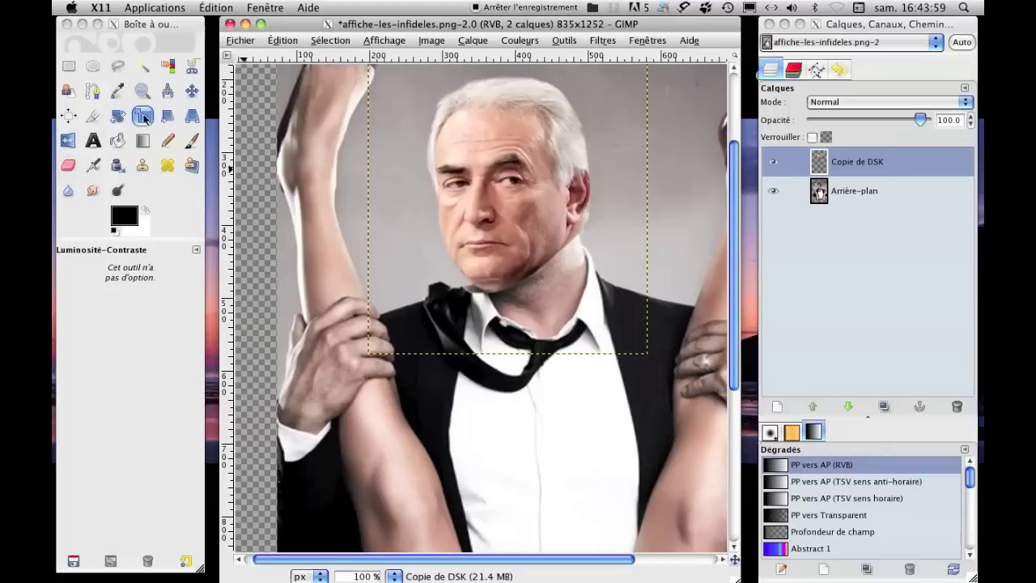
pyautogui.click(144, 118)
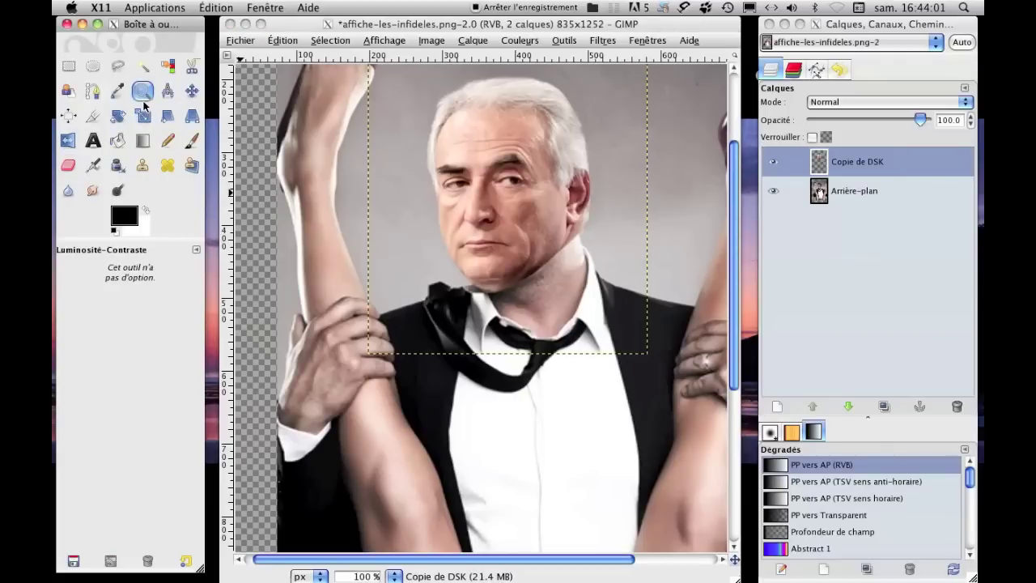
pyautogui.click(143, 98)
pyautogui.click(483, 299)
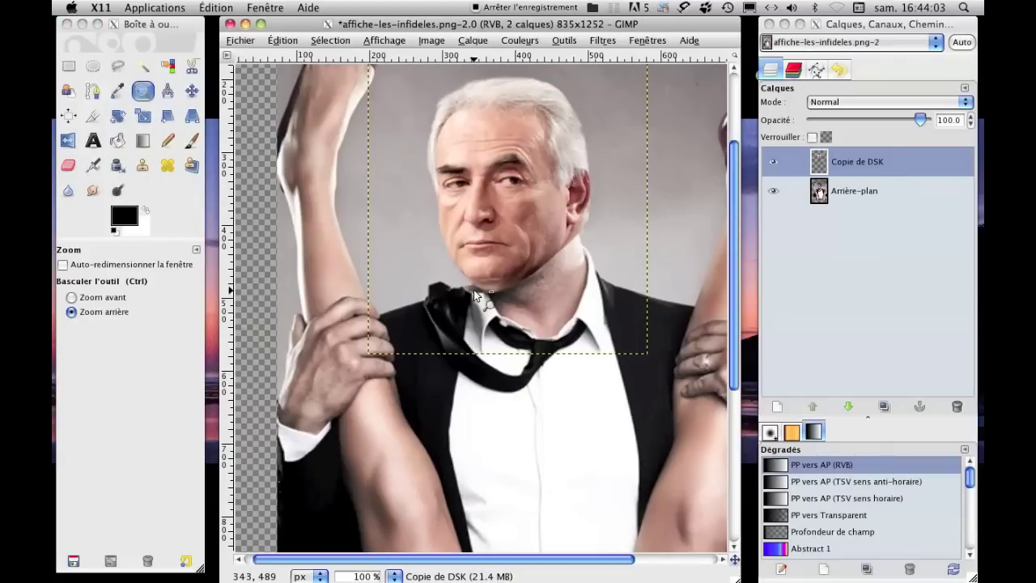
pyautogui.click(483, 300)
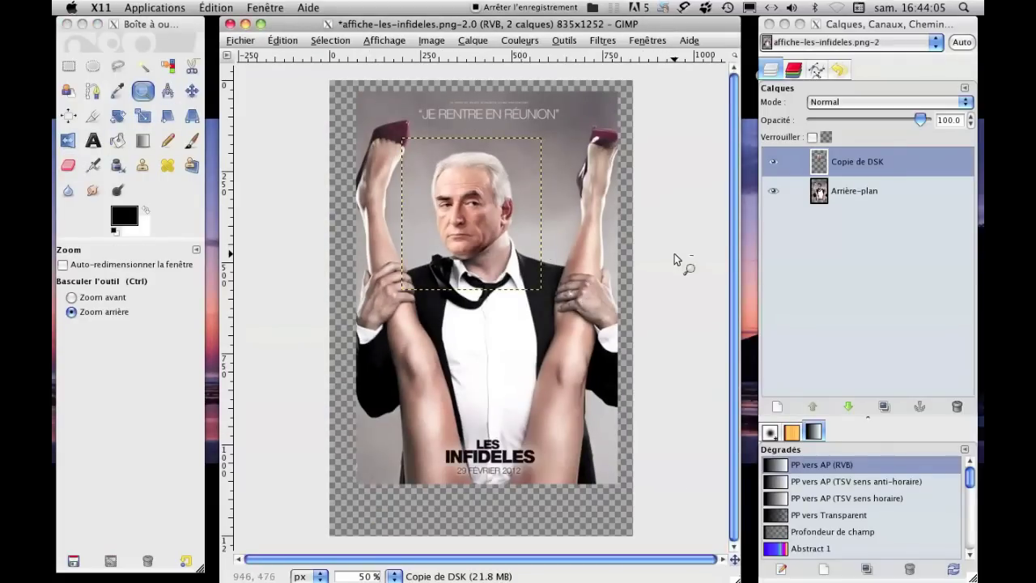
pyautogui.click(859, 198)
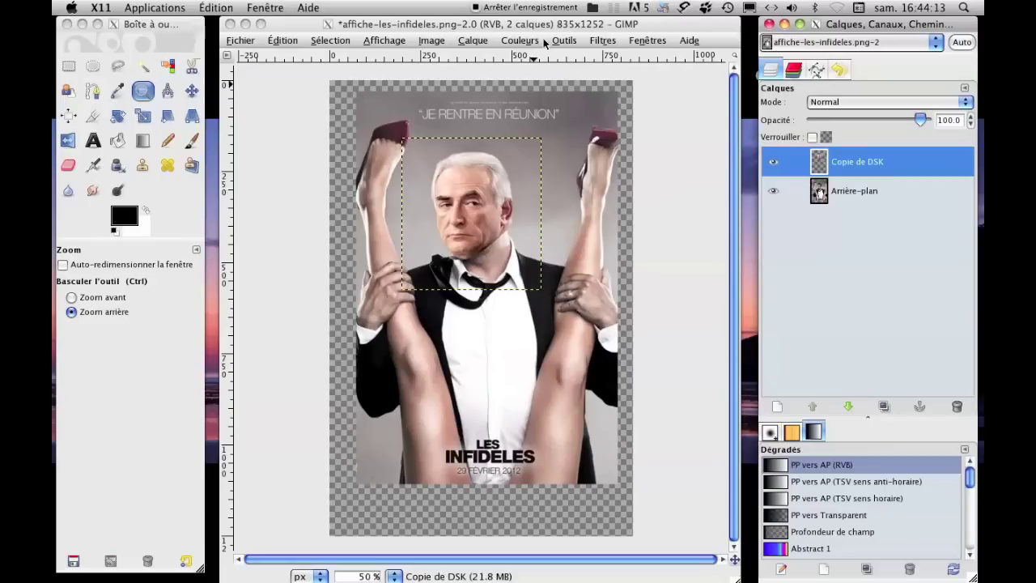
pyautogui.click(472, 42)
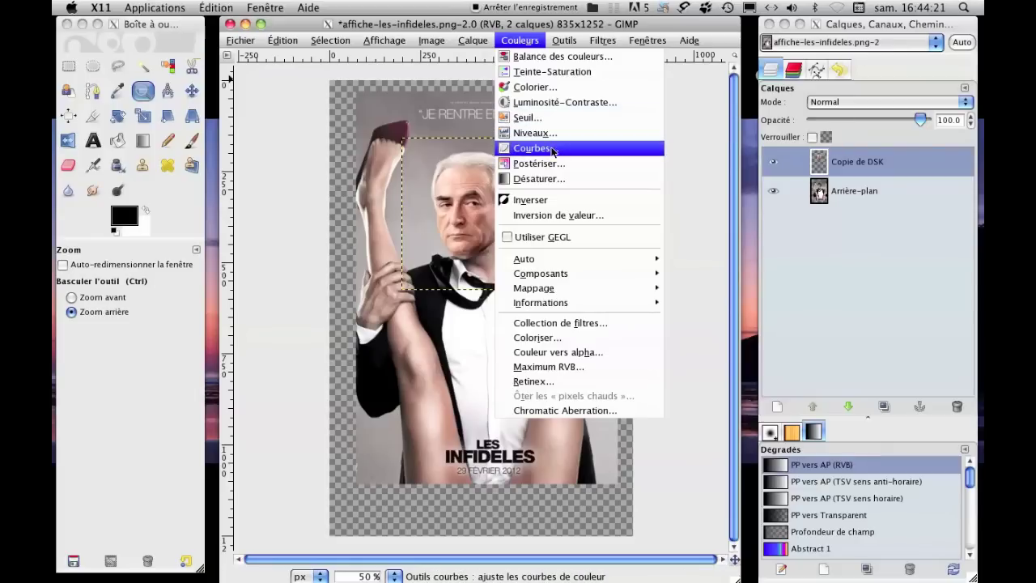
# - Apply midtone Balance des couleurs to Copie de DSK: Cyan/Rouge -12, Jaune/Bleu 12
pyautogui.click(570, 56)
pyautogui.moveTo(399, 45); pyautogui.dragTo(824, 72)
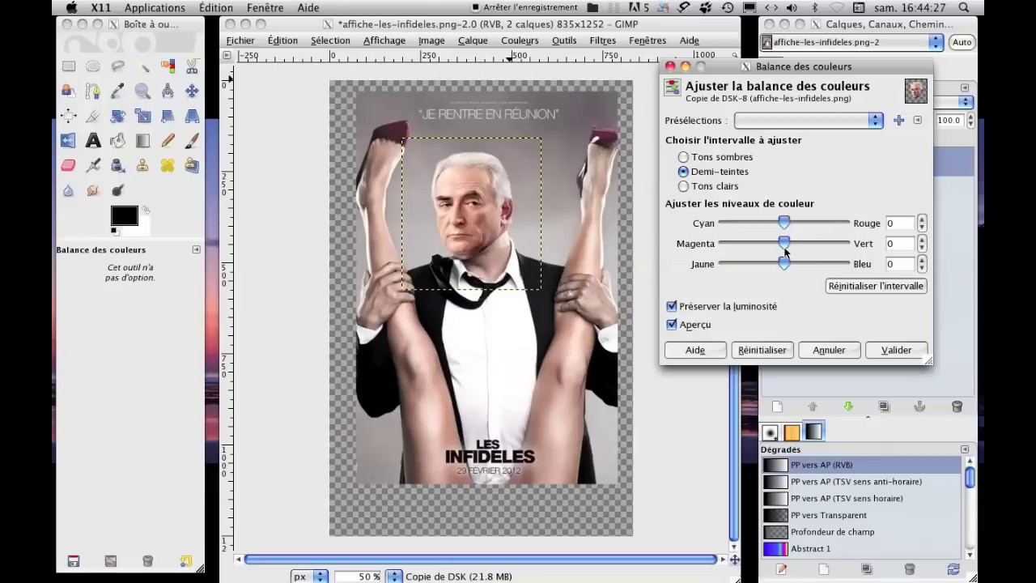
pyautogui.moveTo(783, 263); pyautogui.dragTo(792, 264)
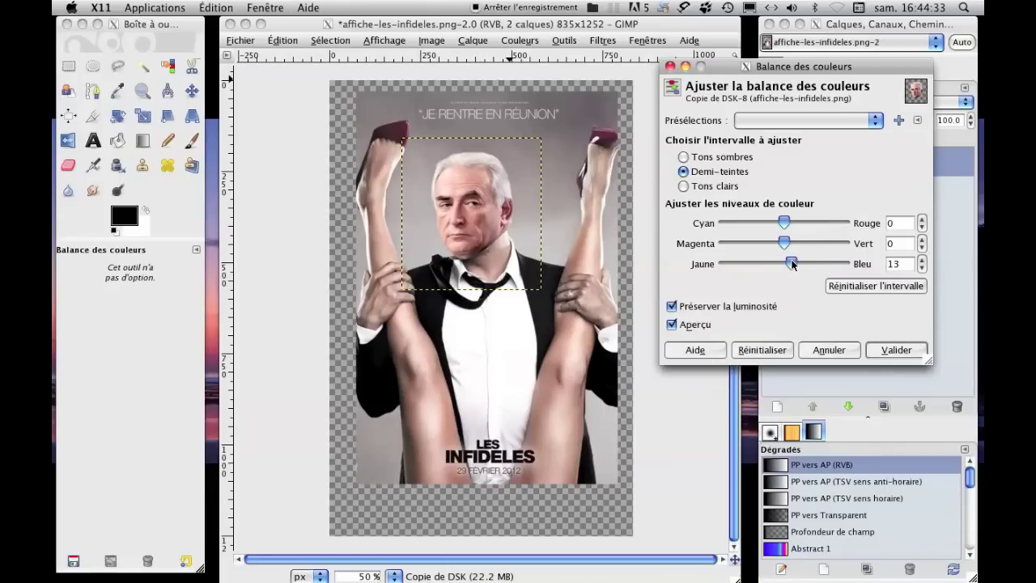
pyautogui.moveTo(791, 265); pyautogui.dragTo(790, 265)
pyautogui.click(671, 327)
pyautogui.click(671, 325)
pyautogui.moveTo(781, 240); pyautogui.dragTo(777, 224)
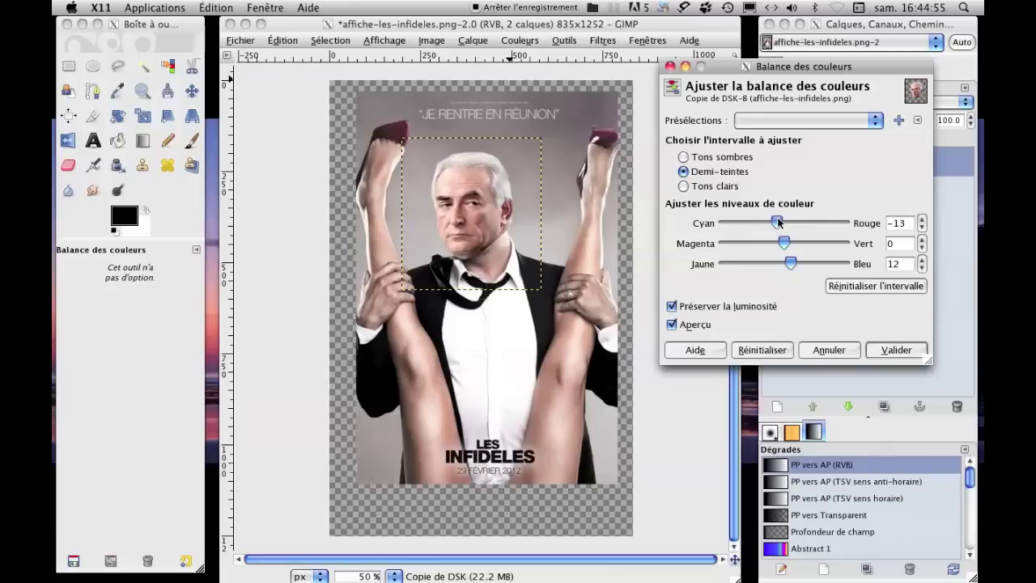
pyautogui.click(671, 324)
pyautogui.moveTo(775, 221); pyautogui.dragTo(775, 223)
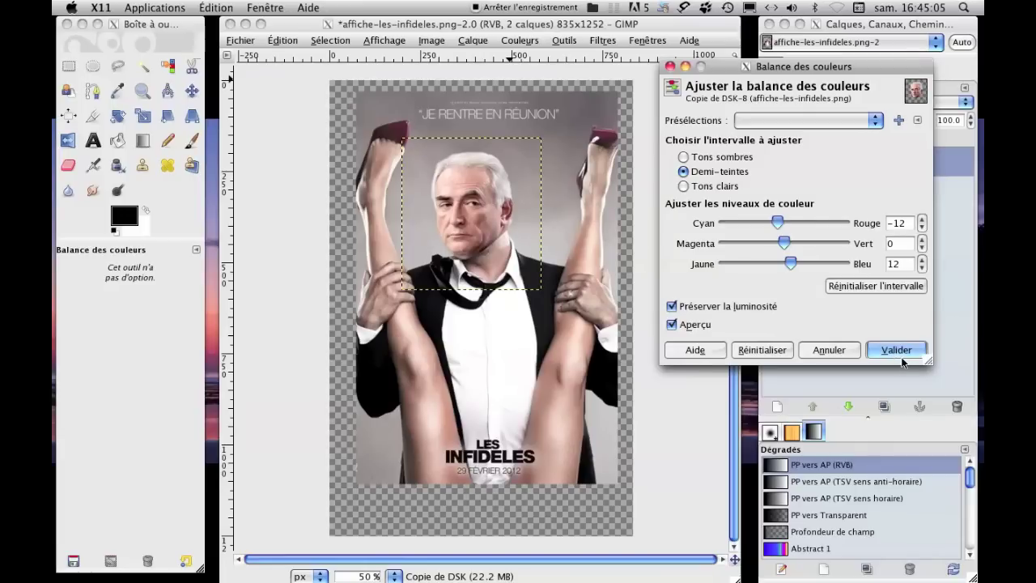
pyautogui.click(896, 349)
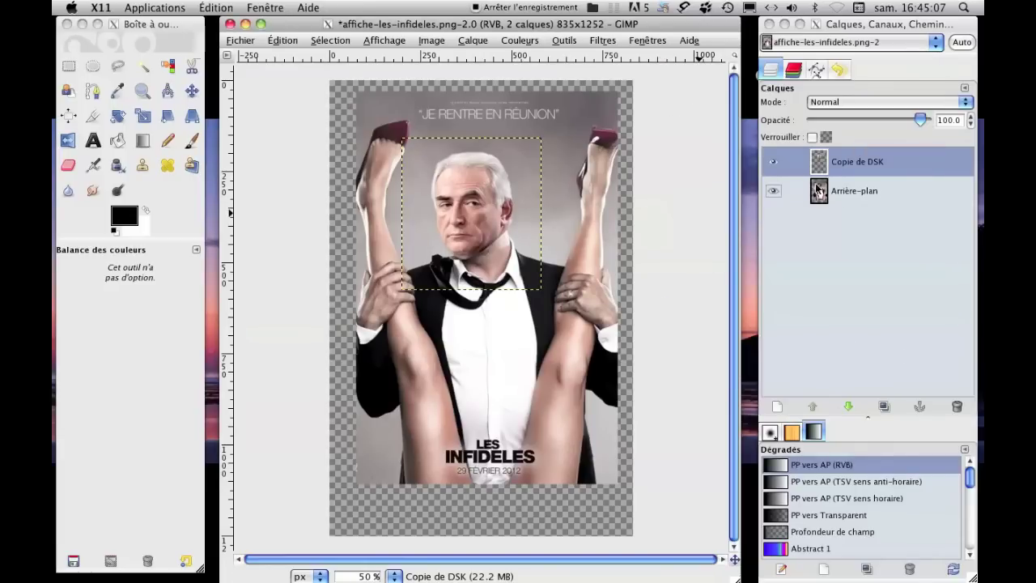
# - Zoom to 66.7% and merge the Copie de DSK layer down into Arrière-plan
pyautogui.press('+')
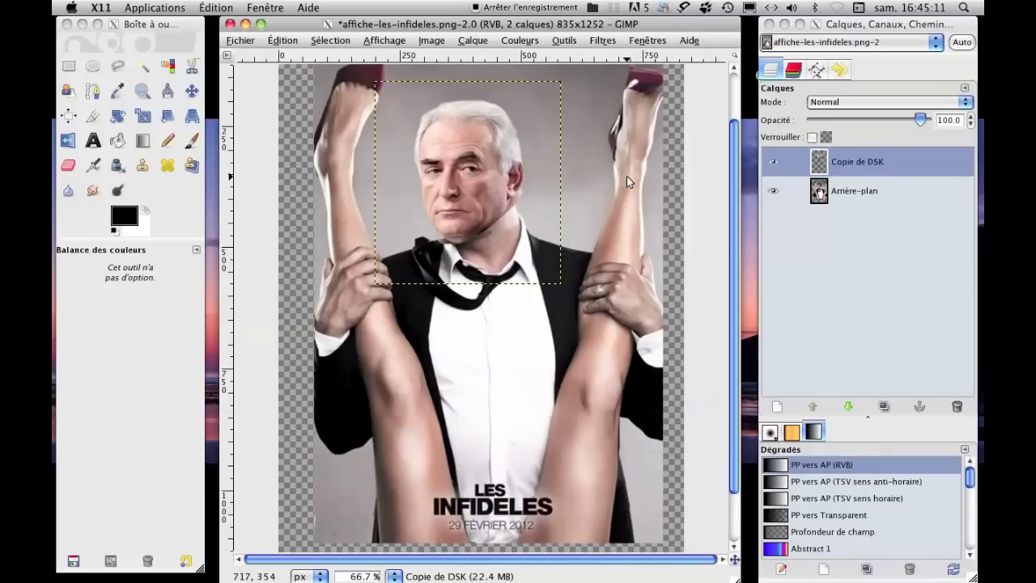
pyautogui.moveTo(734, 166); pyautogui.dragTo(734, 111)
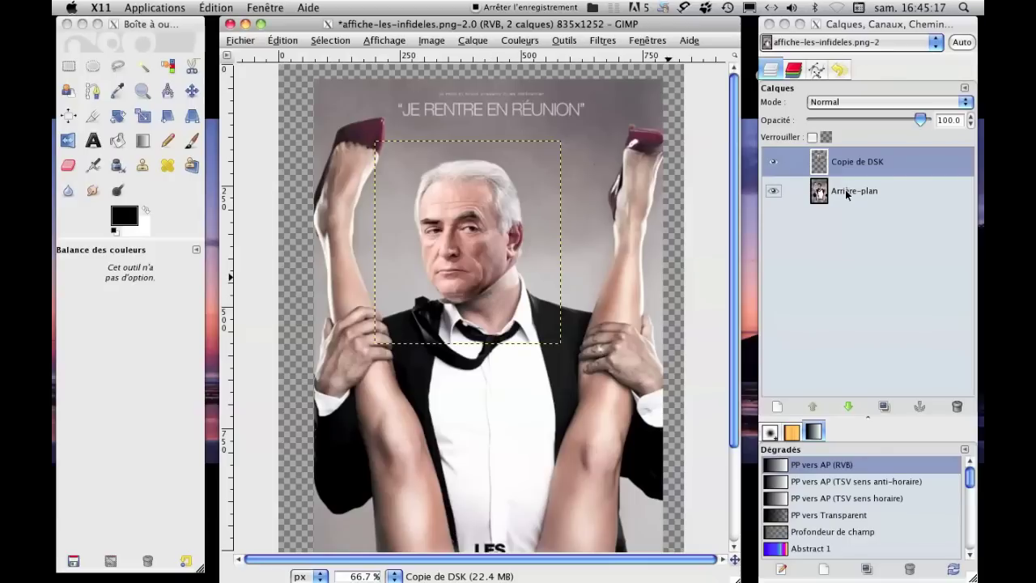
pyautogui.click(474, 40)
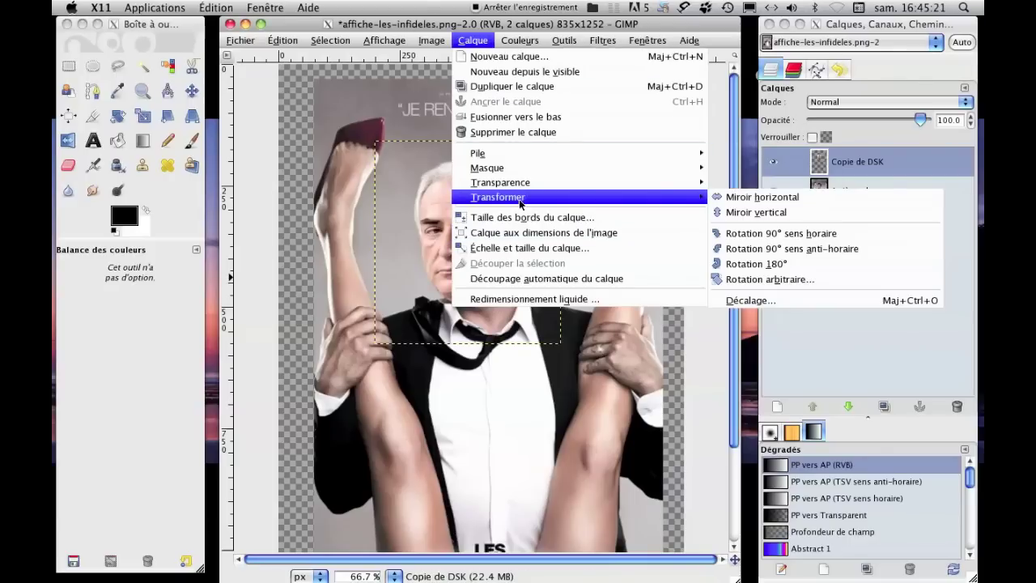
pyautogui.click(504, 118)
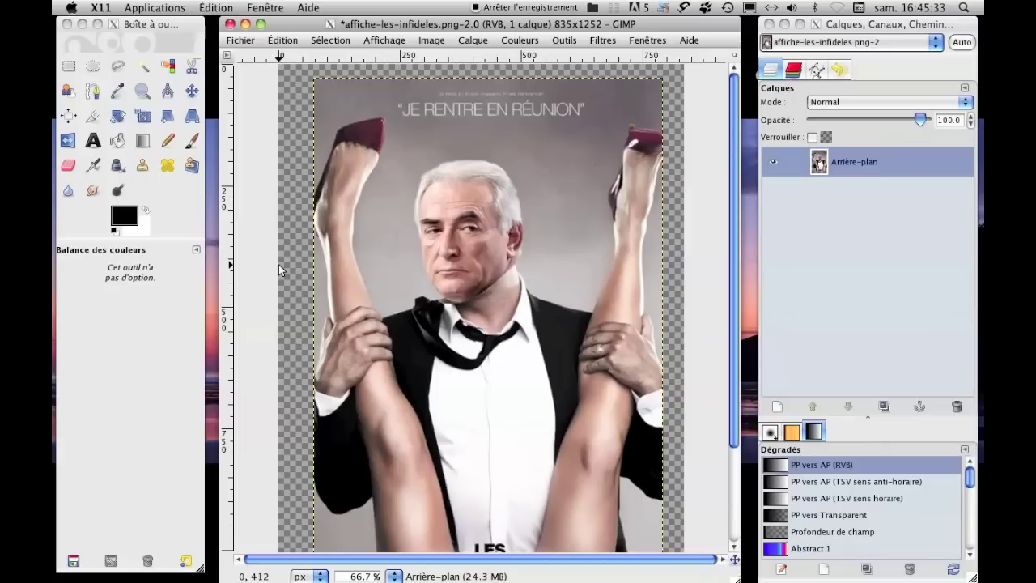
# - Select the Clone tool and zoom in to 150% on the face
pyautogui.click(141, 165)
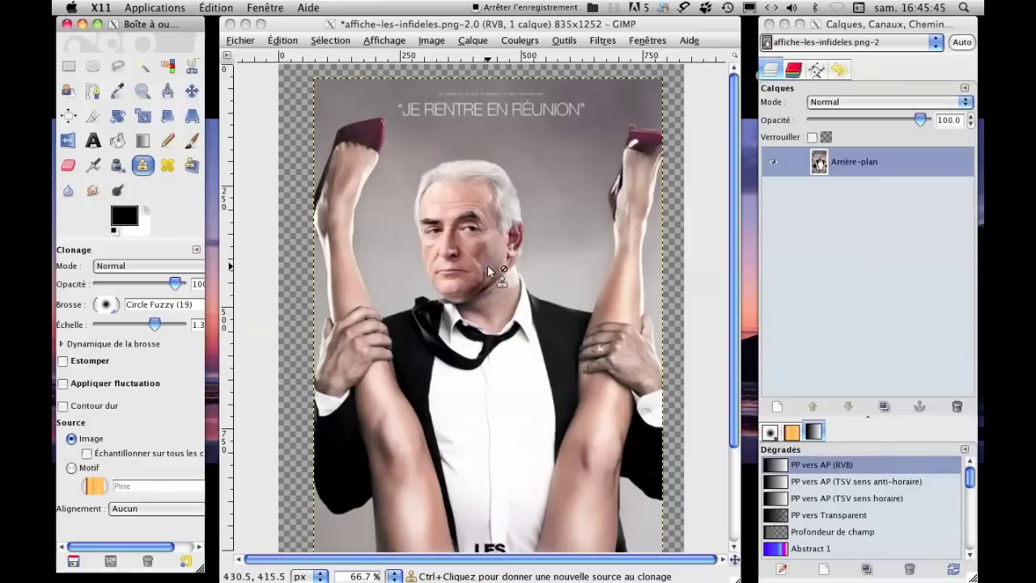
pyautogui.click(142, 90)
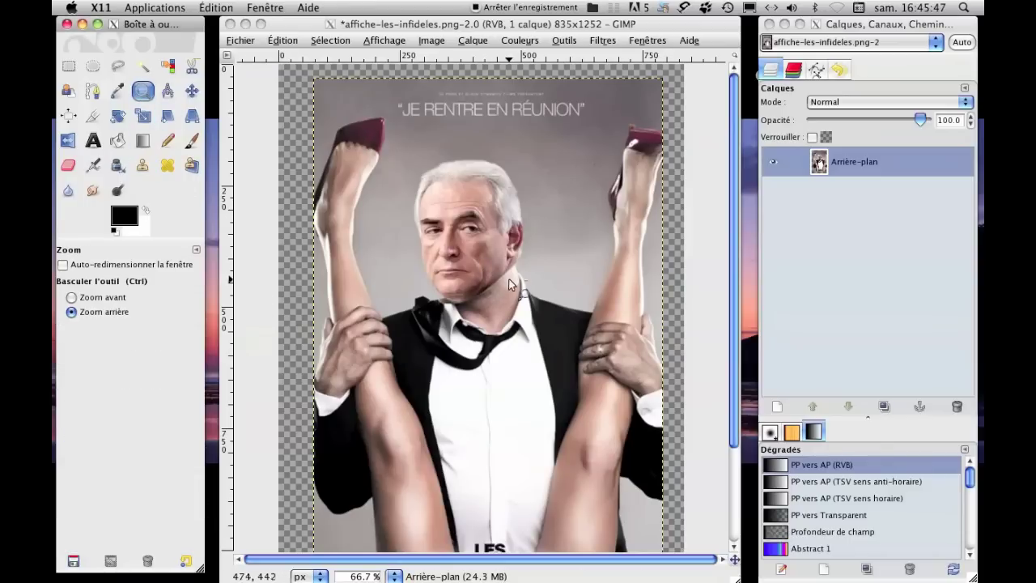
pyautogui.click(71, 297)
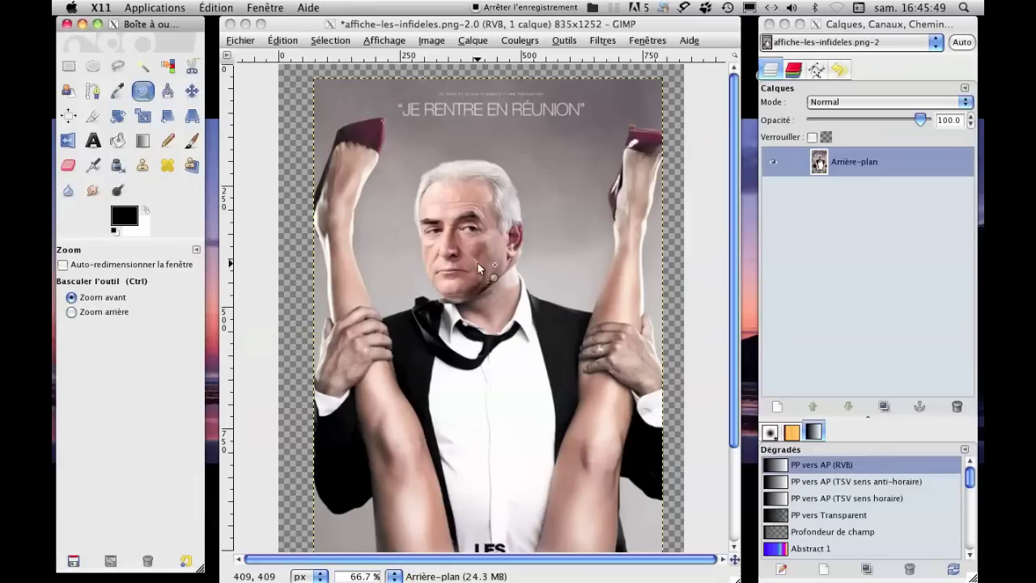
pyautogui.click(478, 263)
pyautogui.click(477, 263)
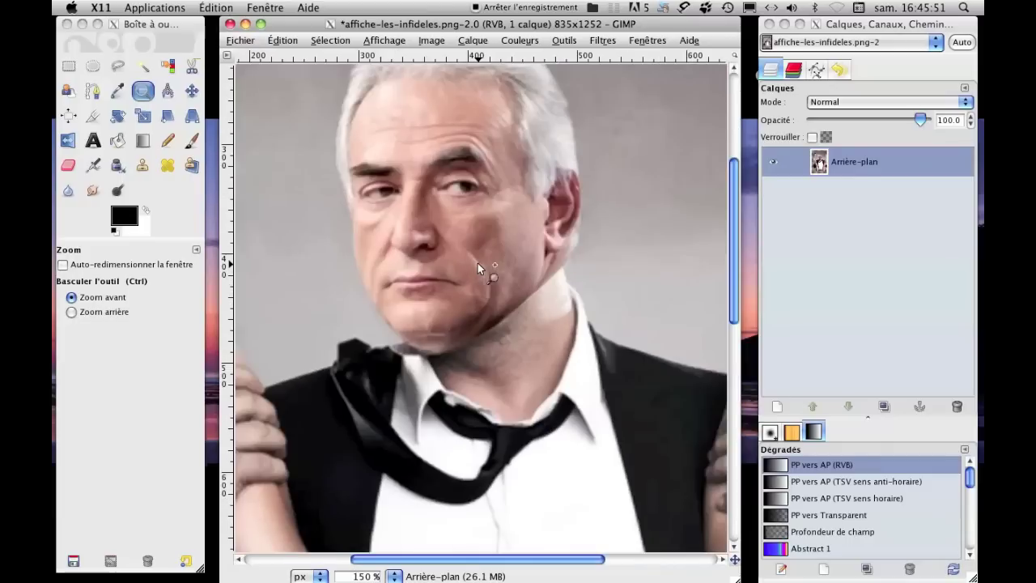
# - Set the clone brush scale to 0.69 and opacity to 65.3
pyautogui.click(142, 165)
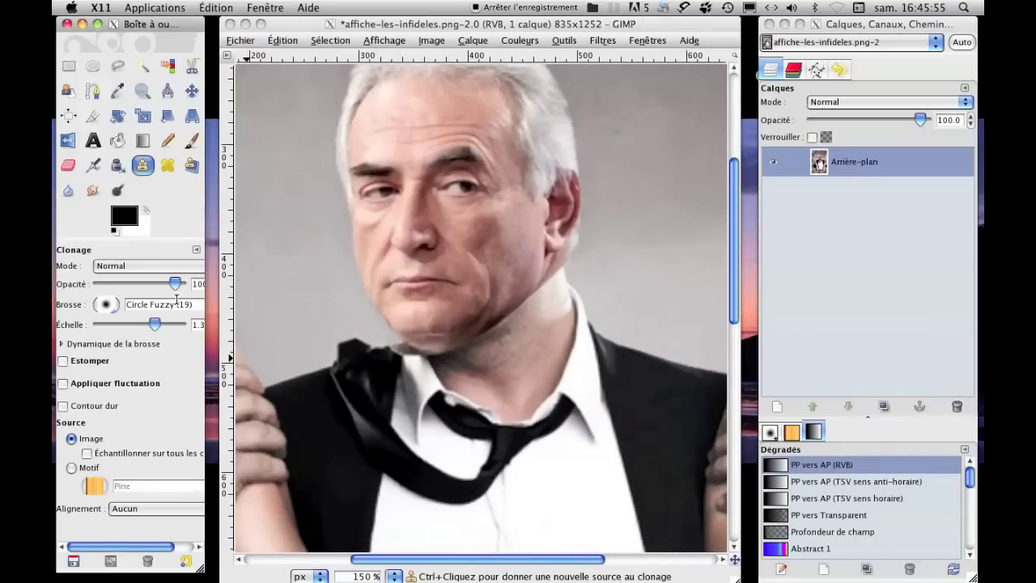
pyautogui.moveTo(152, 548); pyautogui.dragTo(170, 547)
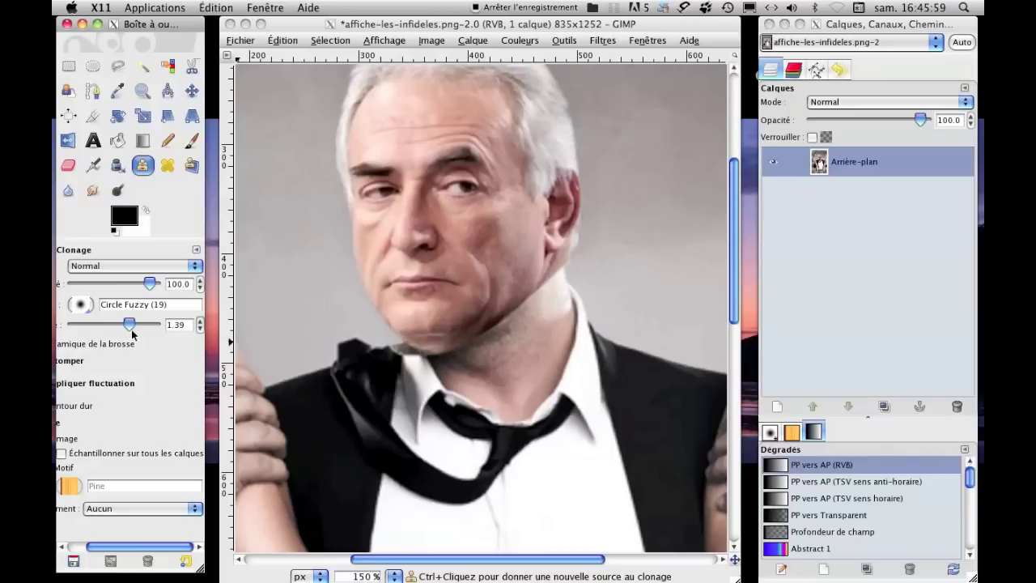
pyautogui.moveTo(128, 323); pyautogui.dragTo(121, 324)
pyautogui.moveTo(150, 282); pyautogui.dragTo(124, 280)
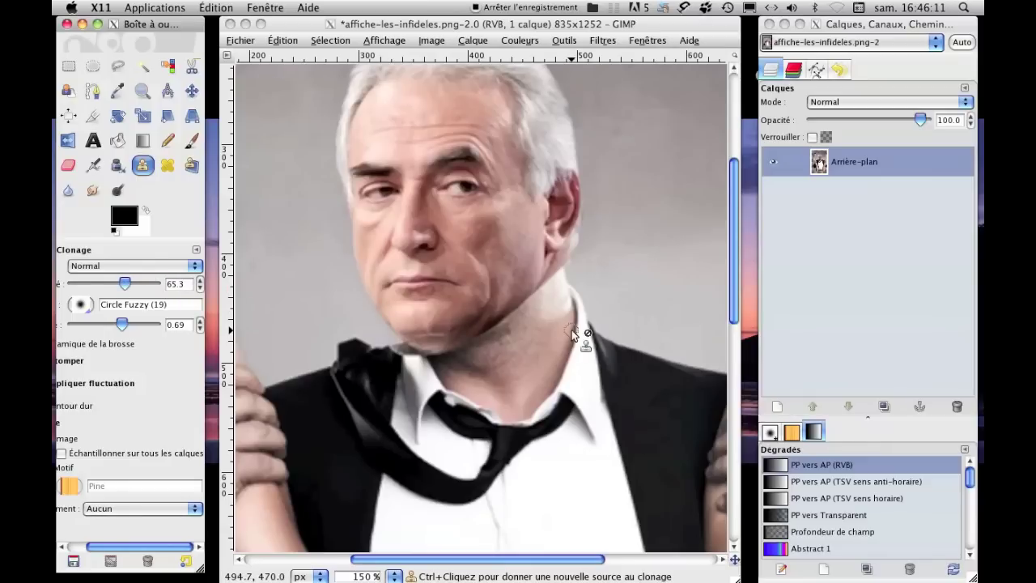
# - Set a clone source on the neck skin and clone it over the right neck seam
pyautogui.press('ctrl')
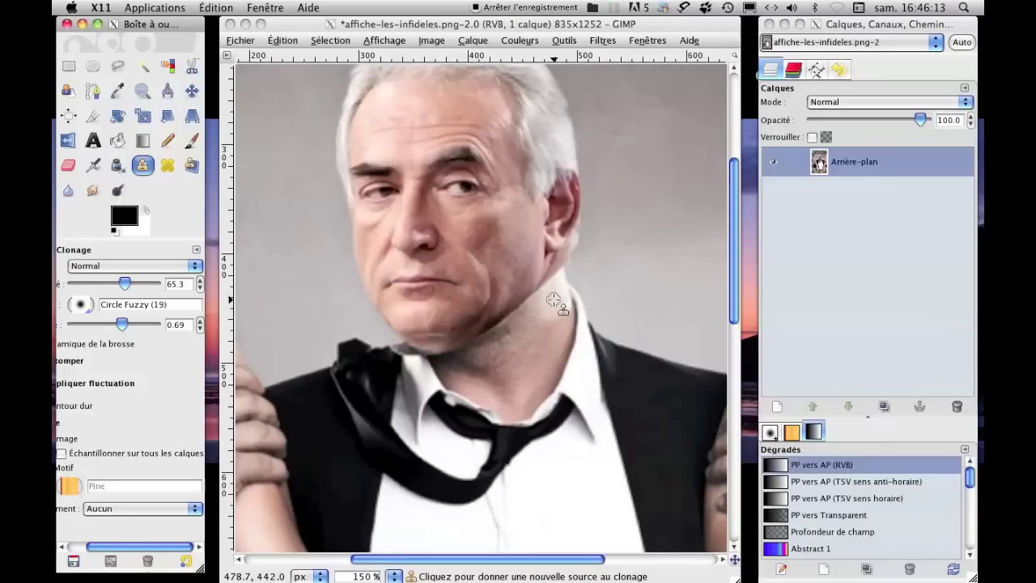
pyautogui.keyDown('ctrl'); pyautogui.click(534, 273); pyautogui.keyUp('ctrl')
pyautogui.moveTo(558, 275)
pyautogui.mouseDown()
pyautogui.moveTo(557, 265)
pyautogui.moveTo(536, 318)
pyautogui.mouseUp()
pyautogui.click(563, 267)
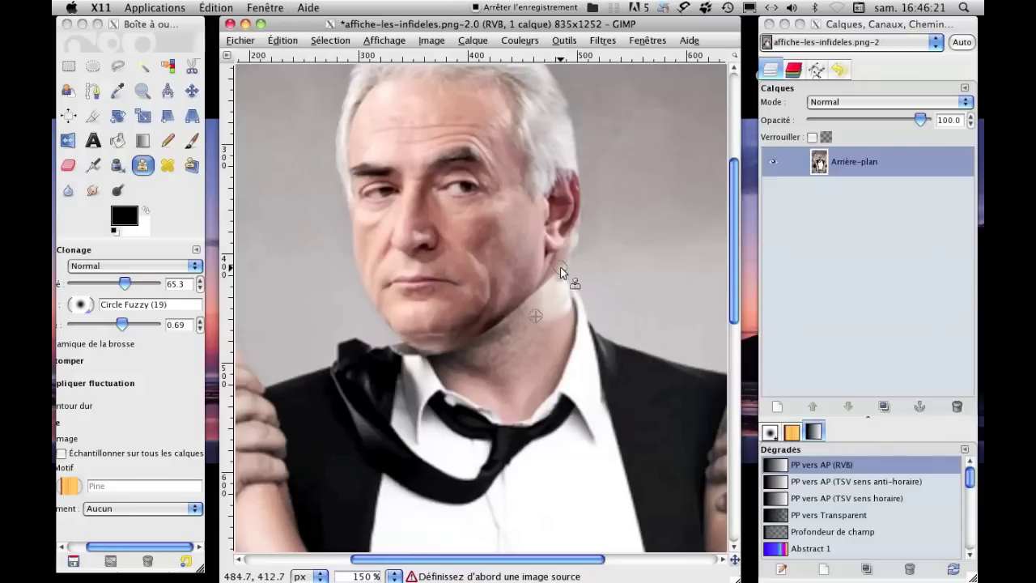
pyautogui.press('ctrl')
pyautogui.keyDown('ctrl'); pyautogui.click(533, 337); pyautogui.keyUp('ctrl')
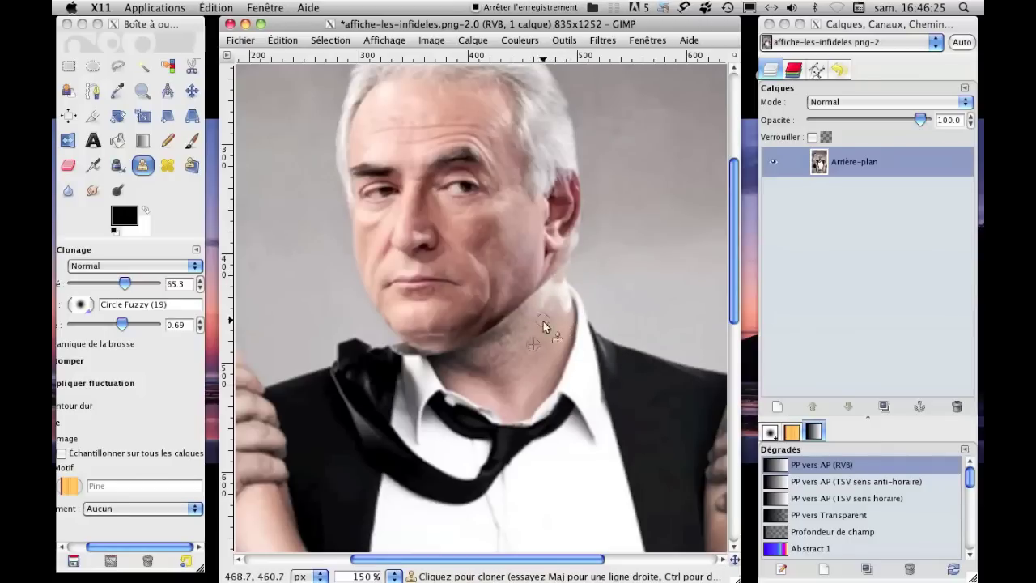
pyautogui.keyDown('ctrl'); pyautogui.click(515, 346); pyautogui.keyUp('ctrl')
pyautogui.click(547, 302)
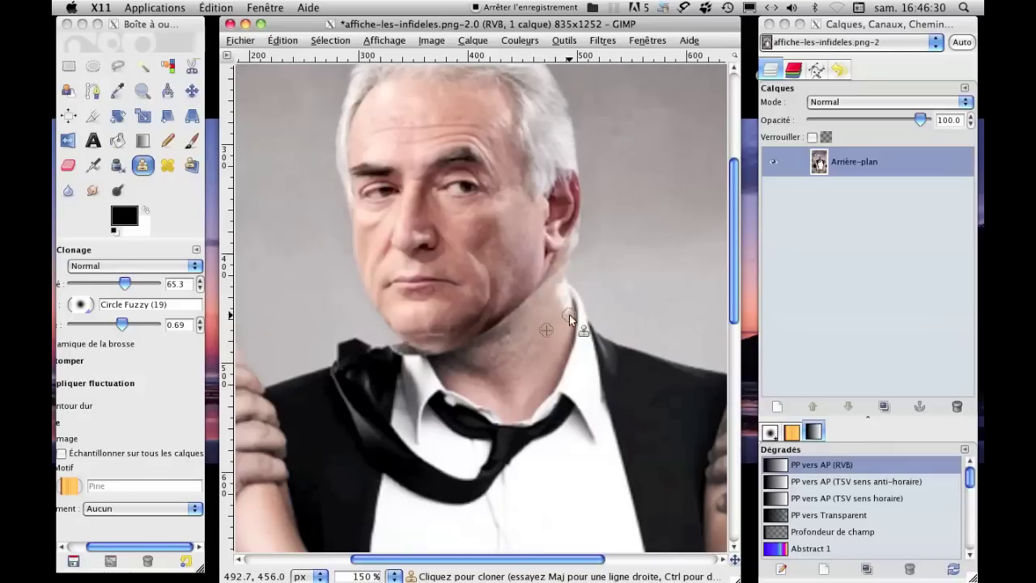
pyautogui.click(557, 310)
pyautogui.click(554, 291)
pyautogui.keyDown('ctrl'); pyautogui.click(557, 285); pyautogui.keyUp('ctrl')
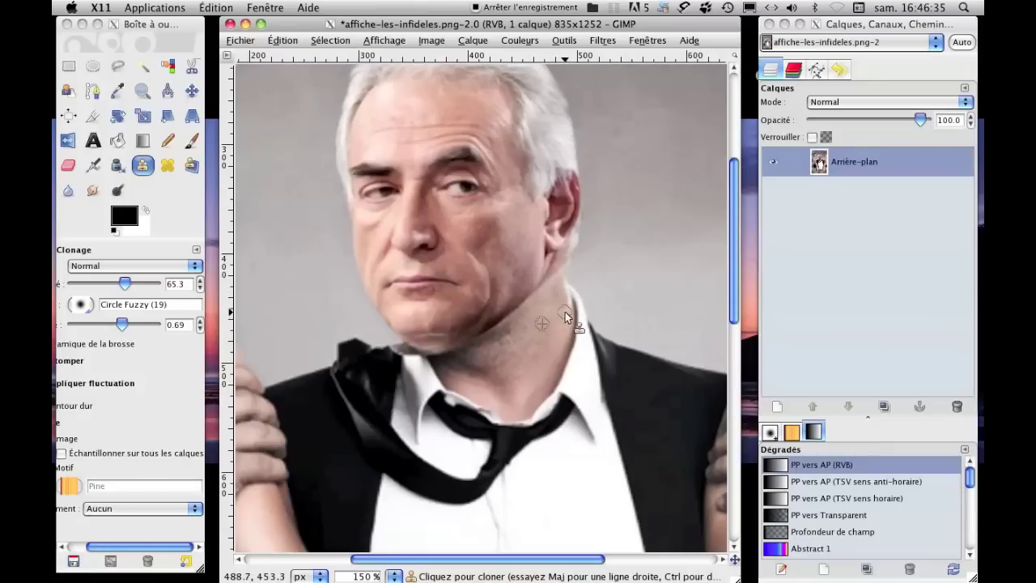
# - Resample sources near the ear and neck and clone more skin over the seam
pyautogui.keyDown('ctrl'); pyautogui.click(526, 327); pyautogui.keyUp('ctrl')
pyautogui.keyDown('ctrl'); pyautogui.click(564, 267); pyautogui.keyUp('ctrl')
pyautogui.keyDown('ctrl'); pyautogui.click(559, 263); pyautogui.keyUp('ctrl')
pyautogui.keyDown('ctrl'); pyautogui.click(546, 307); pyautogui.keyUp('ctrl')
pyautogui.keyDown('ctrl'); pyautogui.click(533, 259); pyautogui.keyUp('ctrl')
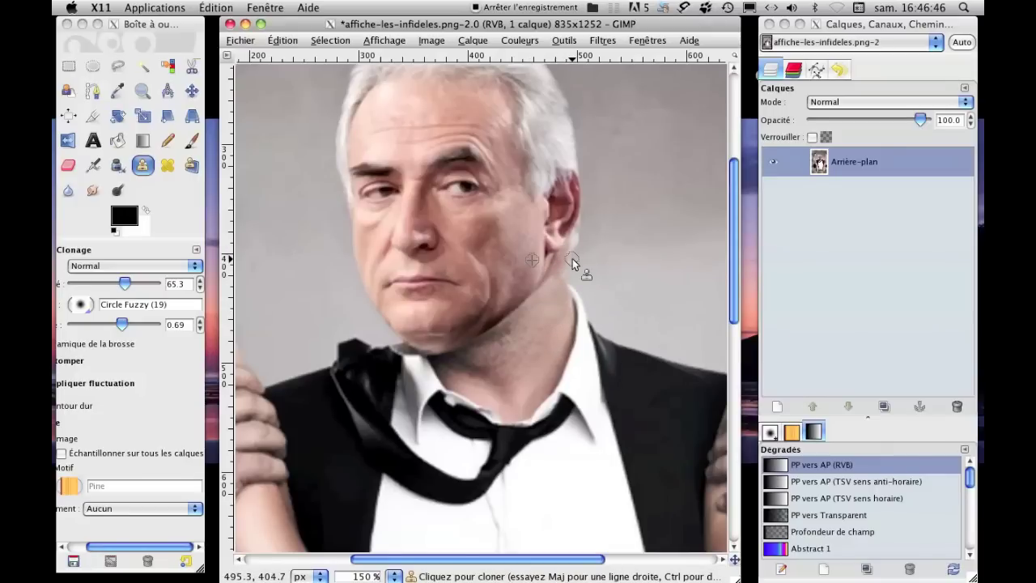
pyautogui.keyDown('ctrl'); pyautogui.click(540, 300); pyautogui.keyUp('ctrl')
pyautogui.click(533, 309)
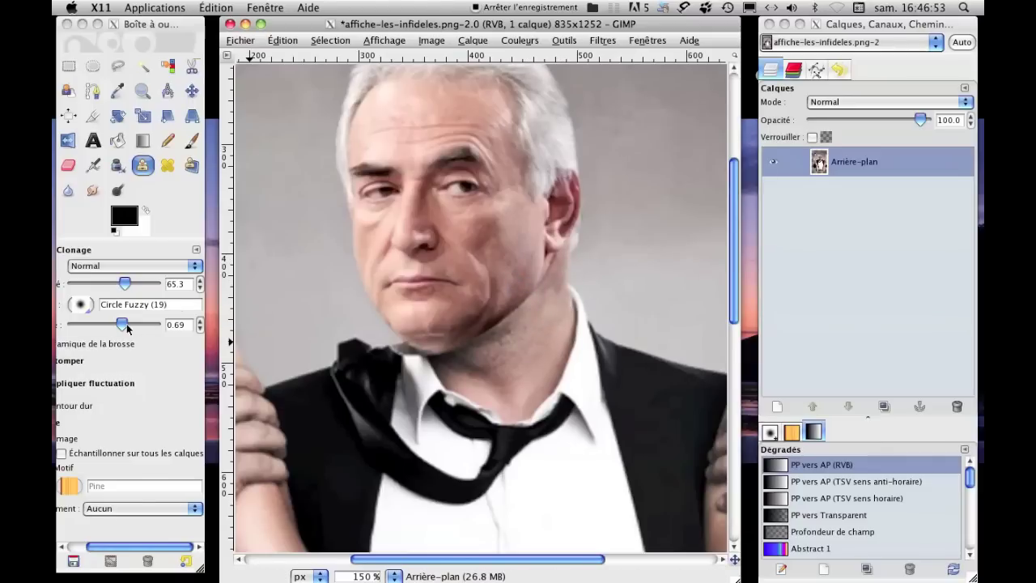
pyautogui.click(122, 283)
# - Lower clone opacity to 37.8 and clone along the lower neck, undoing a stray dab
pyautogui.moveTo(123, 282); pyautogui.dragTo(105, 282)
pyautogui.click(526, 279)
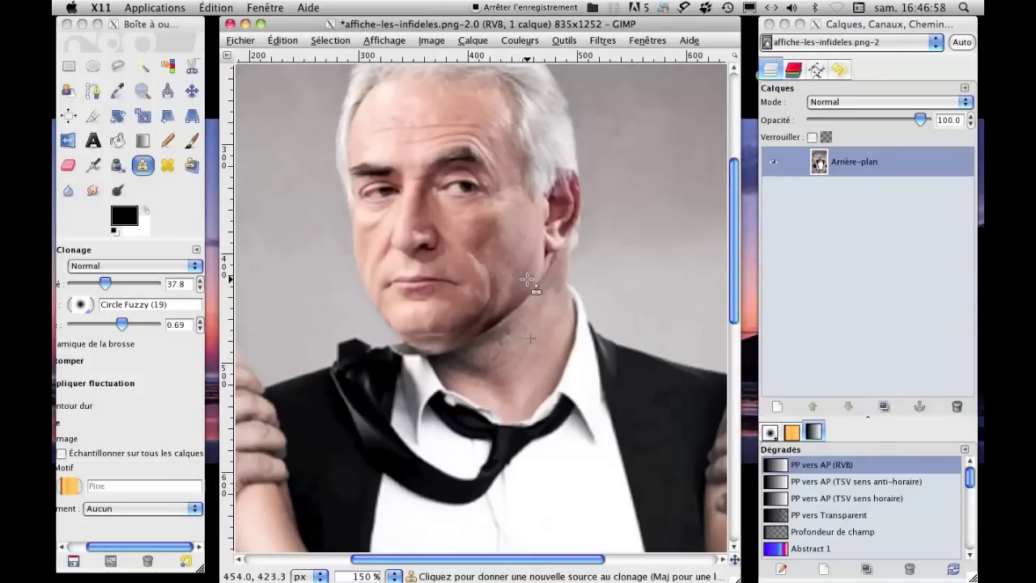
pyautogui.moveTo(541, 293); pyautogui.dragTo(540, 319)
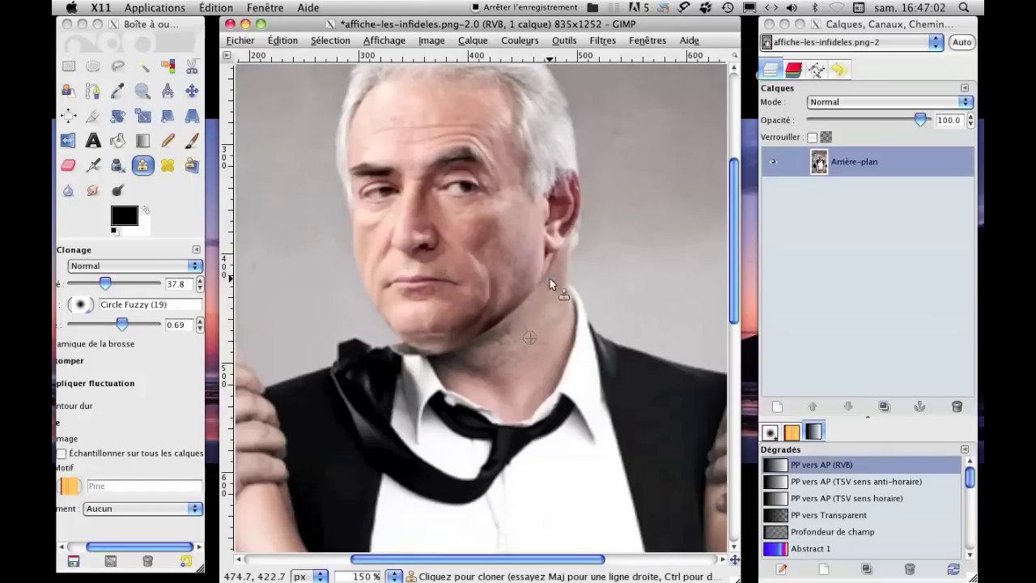
pyautogui.keyDown('ctrl'); pyautogui.click(539, 312); pyautogui.keyUp('ctrl')
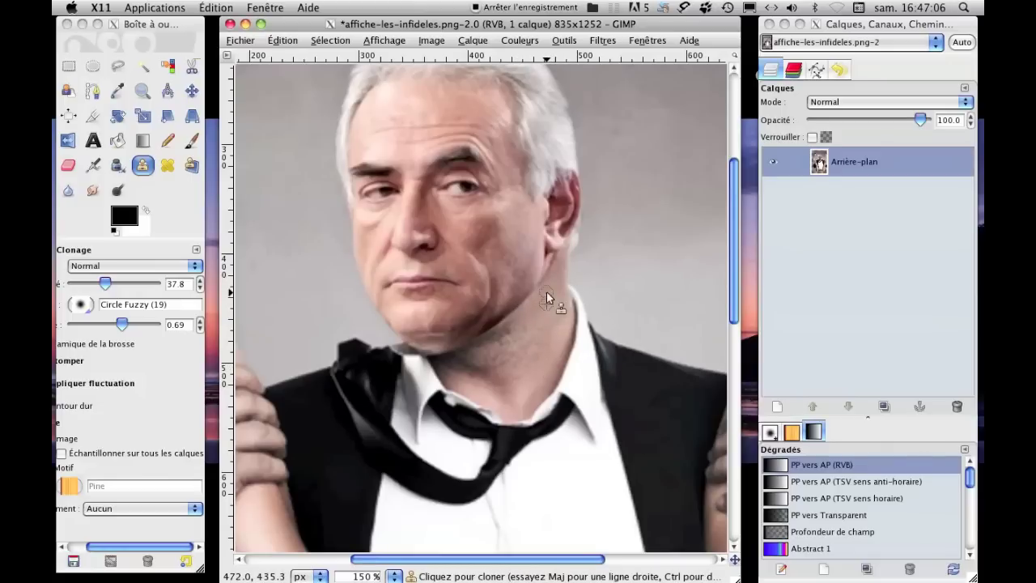
pyautogui.click(526, 284)
pyautogui.hotkey('ctrl', 'z')
# - Clone skin from nearby neck sources over the jaw seam, then select Dodge/Burn
pyautogui.keyDown('ctrl'); pyautogui.click(526, 323); pyautogui.keyUp('ctrl')
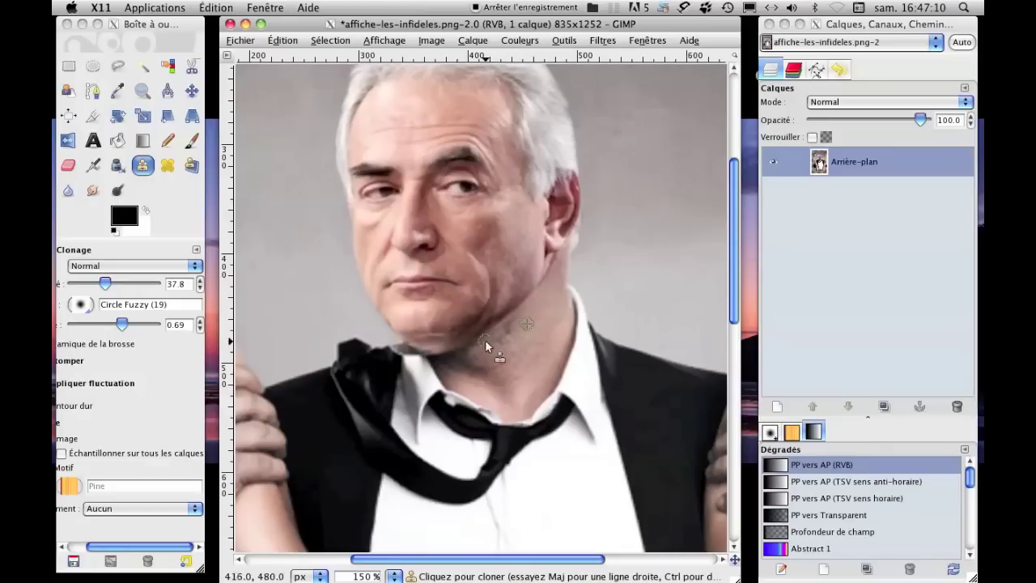
pyautogui.keyDown('ctrl'); pyautogui.click(538, 328); pyautogui.keyUp('ctrl')
pyautogui.keyDown('ctrl'); pyautogui.click(511, 341); pyautogui.keyUp('ctrl')
pyautogui.keyDown('ctrl'); pyautogui.click(524, 322); pyautogui.keyUp('ctrl')
pyautogui.keyDown('ctrl'); pyautogui.click(519, 341); pyautogui.keyUp('ctrl')
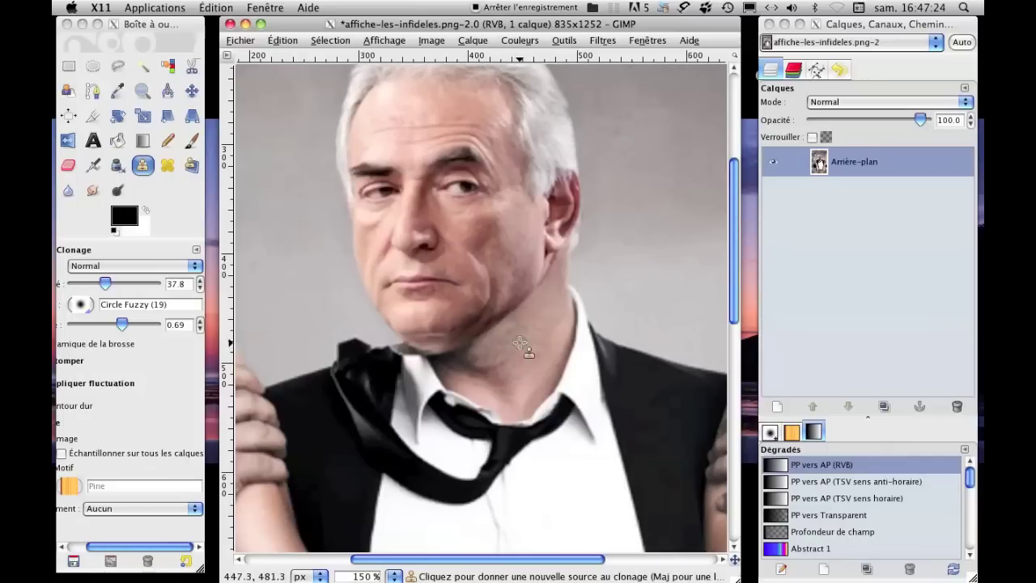
pyautogui.keyDown('ctrl'); pyautogui.click(493, 349); pyautogui.keyUp('ctrl')
pyautogui.keyDown('ctrl'); pyautogui.click(513, 331); pyautogui.keyUp('ctrl')
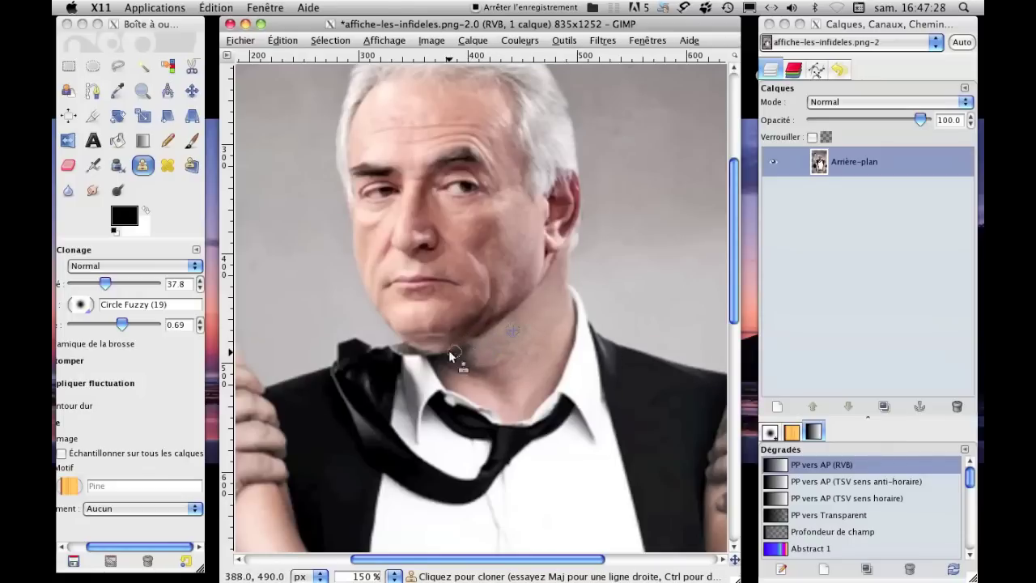
pyautogui.click(68, 191)
pyautogui.click(117, 191)
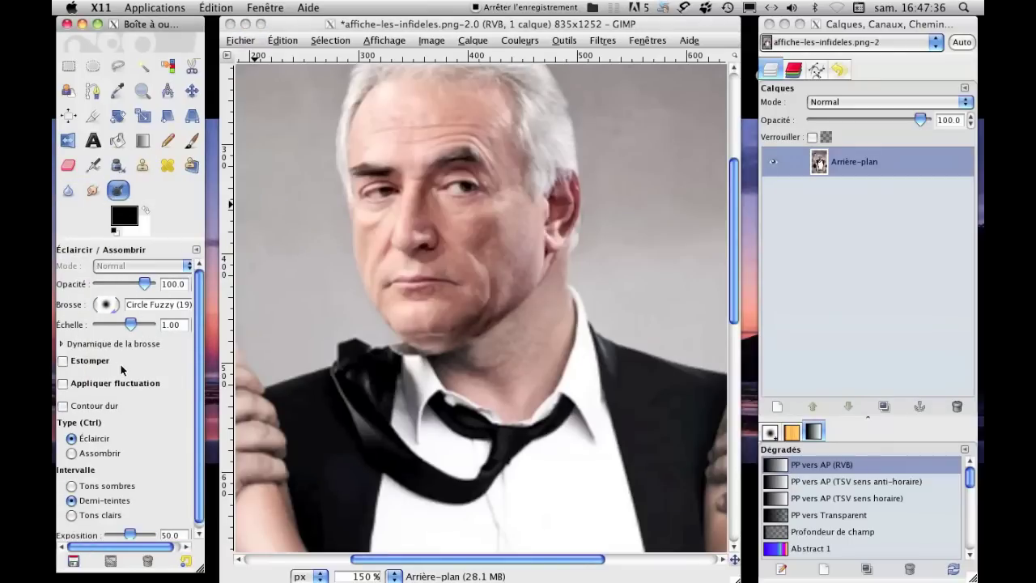
# - Undo a trial lightening stroke and set Dodge/Burn to burn at low opacity
pyautogui.click(517, 340)
pyautogui.moveTo(509, 340)
pyautogui.mouseDown()
pyautogui.moveTo(492, 340)
pyautogui.moveTo(513, 339)
pyautogui.mouseUp()
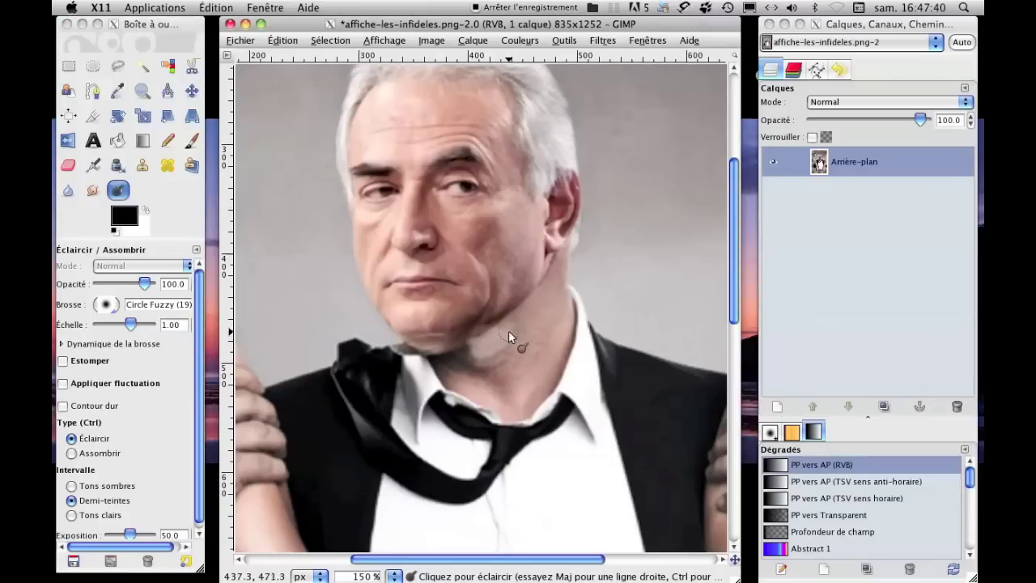
pyautogui.press('ctrl')
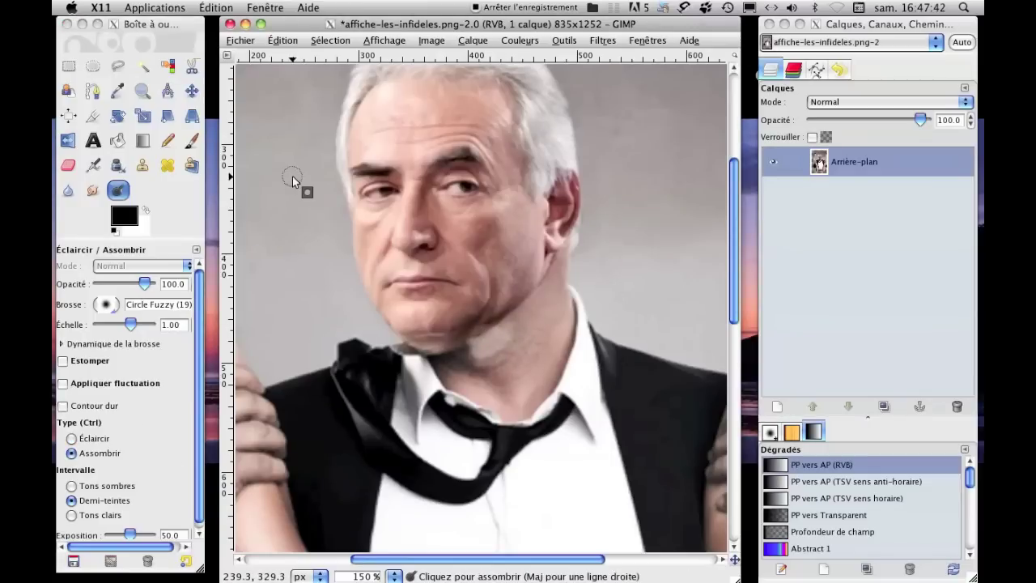
pyautogui.hotkey('ctrl', 'z')
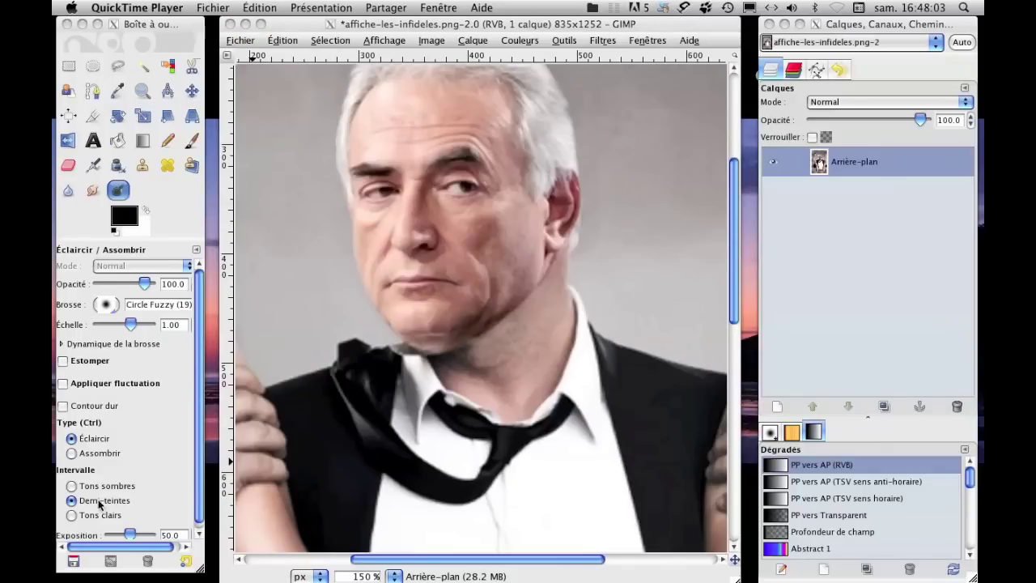
pyautogui.click(72, 454)
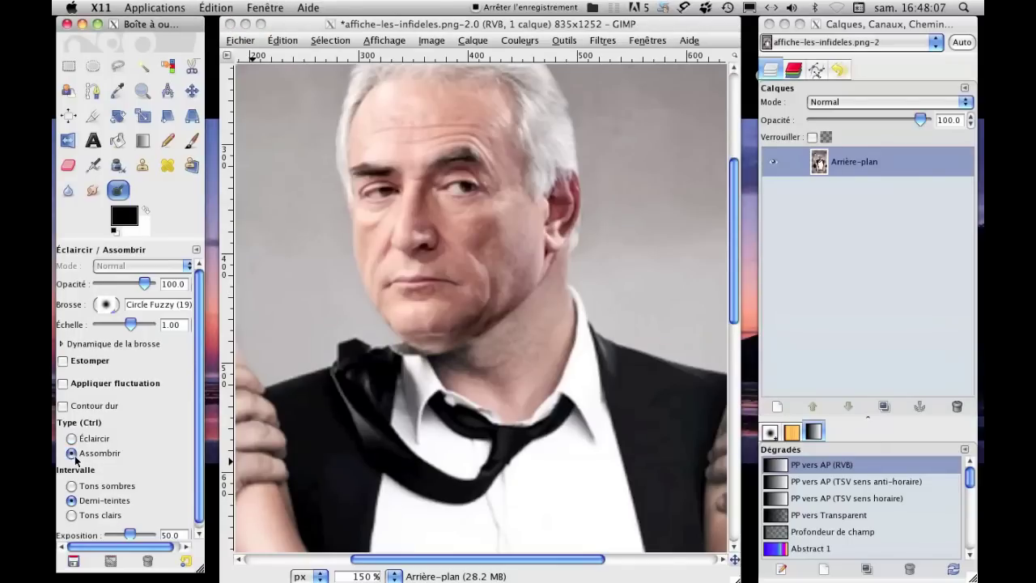
pyautogui.click(532, 328)
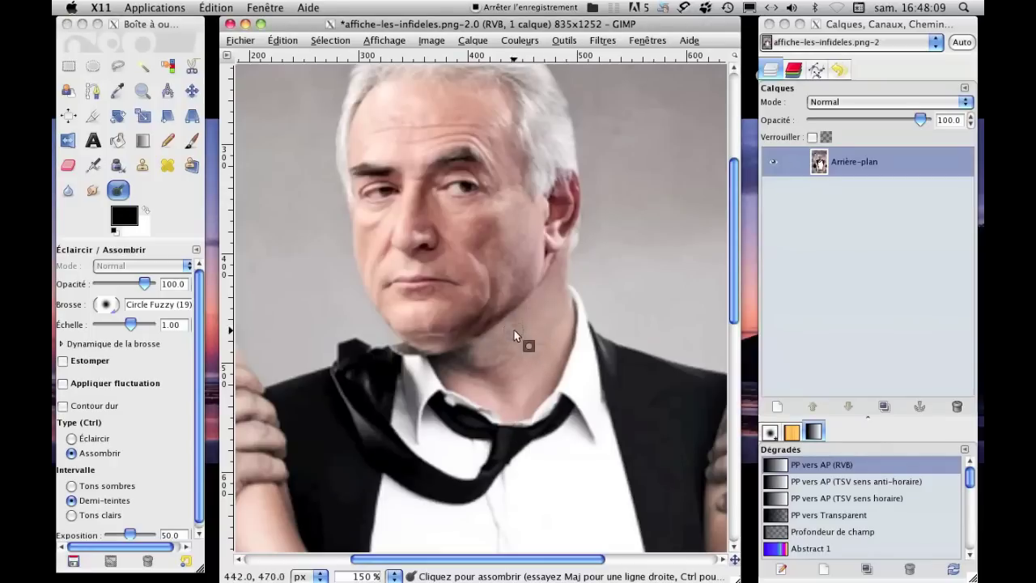
pyautogui.click(133, 285)
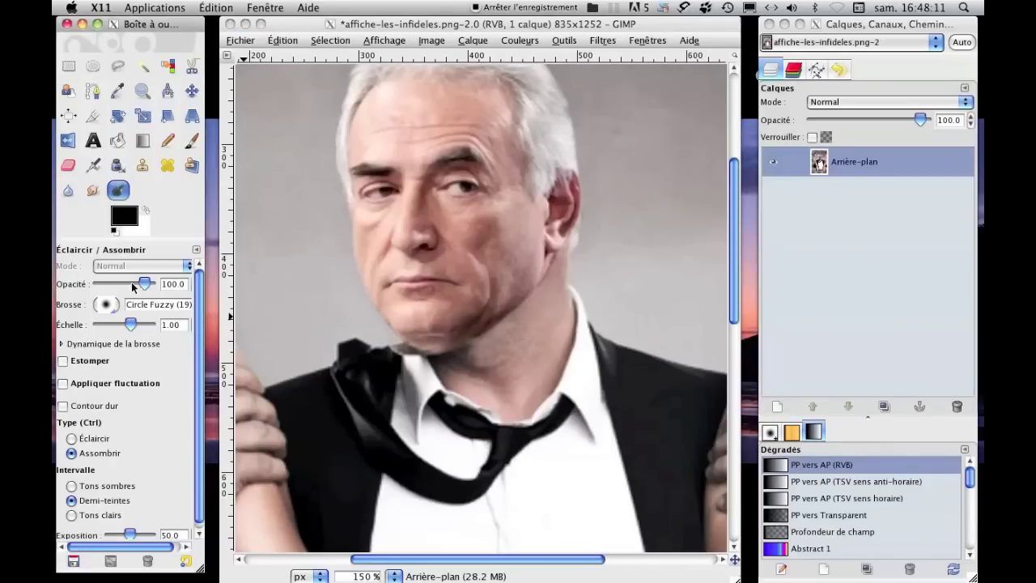
pyautogui.moveTo(140, 286); pyautogui.dragTo(106, 285)
pyautogui.click(502, 347)
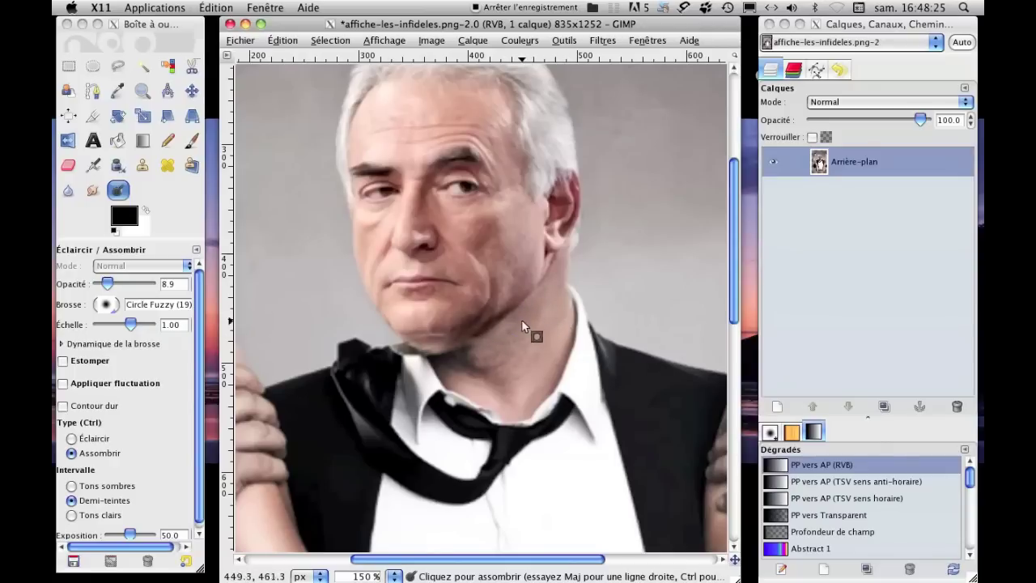
# - Burn the neck under the chin at about 34 opacity, then undo it and zoom out
pyautogui.click(111, 285)
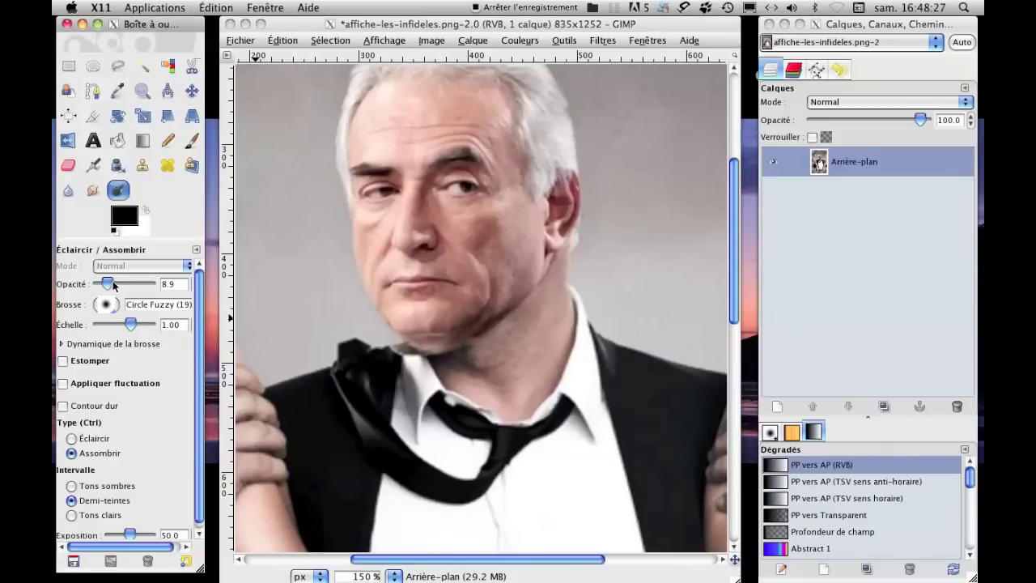
pyautogui.moveTo(107, 285); pyautogui.dragTo(118, 283)
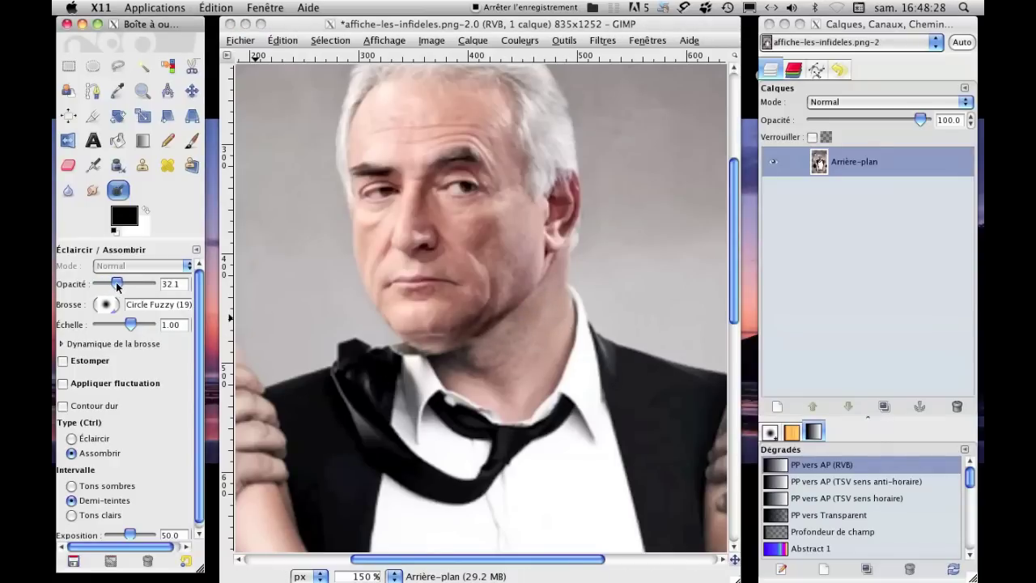
pyautogui.click(460, 355)
pyautogui.moveTo(461, 354)
pyautogui.mouseDown()
pyautogui.moveTo(531, 331)
pyautogui.moveTo(488, 351)
pyautogui.moveTo(523, 353)
pyautogui.moveTo(536, 307)
pyautogui.moveTo(568, 289)
pyautogui.moveTo(555, 296)
pyautogui.moveTo(545, 363)
pyautogui.moveTo(541, 300)
pyautogui.mouseUp()
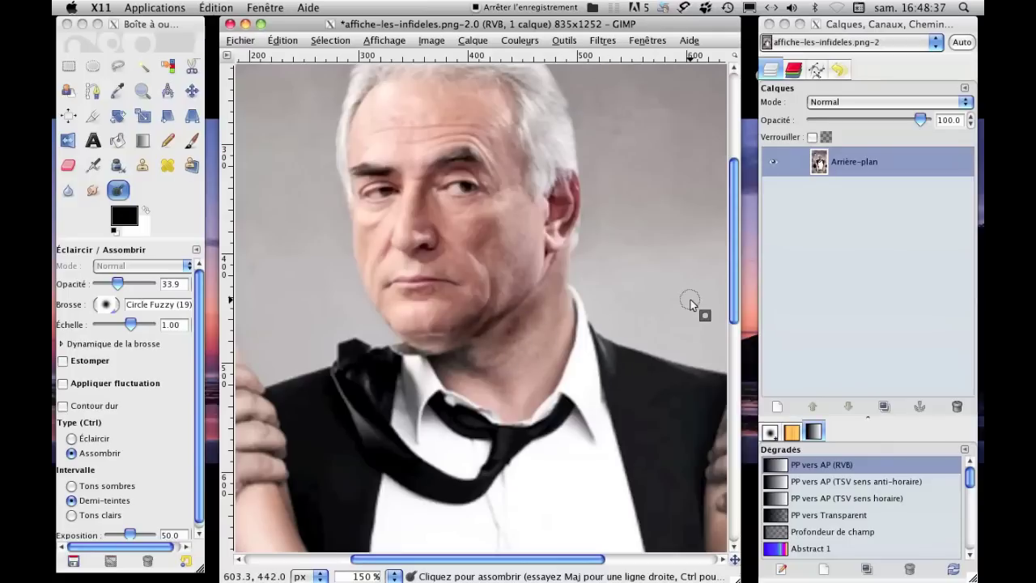
pyautogui.press('ctrl')
pyautogui.hotkey('ctrl', 'z')
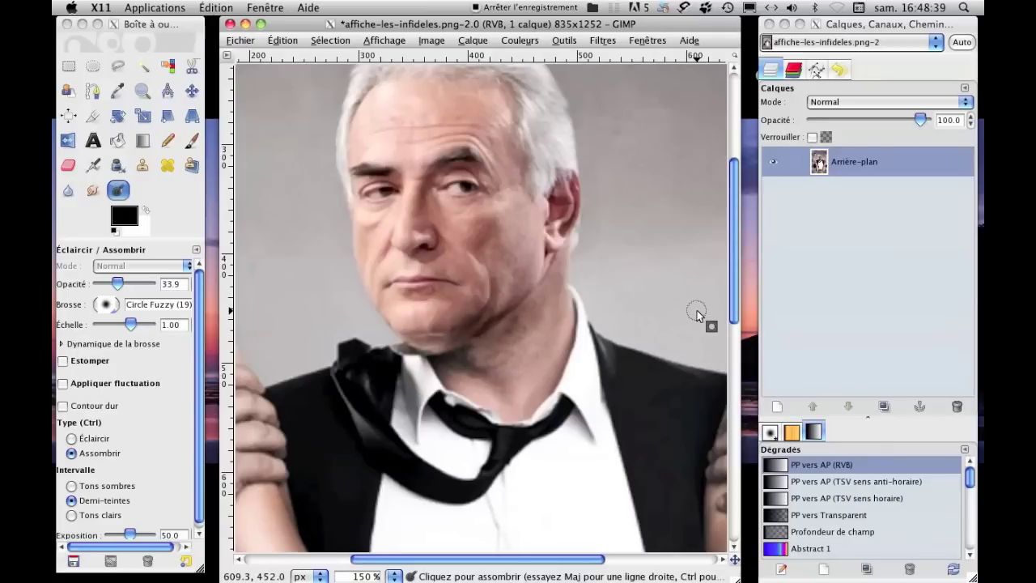
pyautogui.press('-')
pyautogui.press('-')
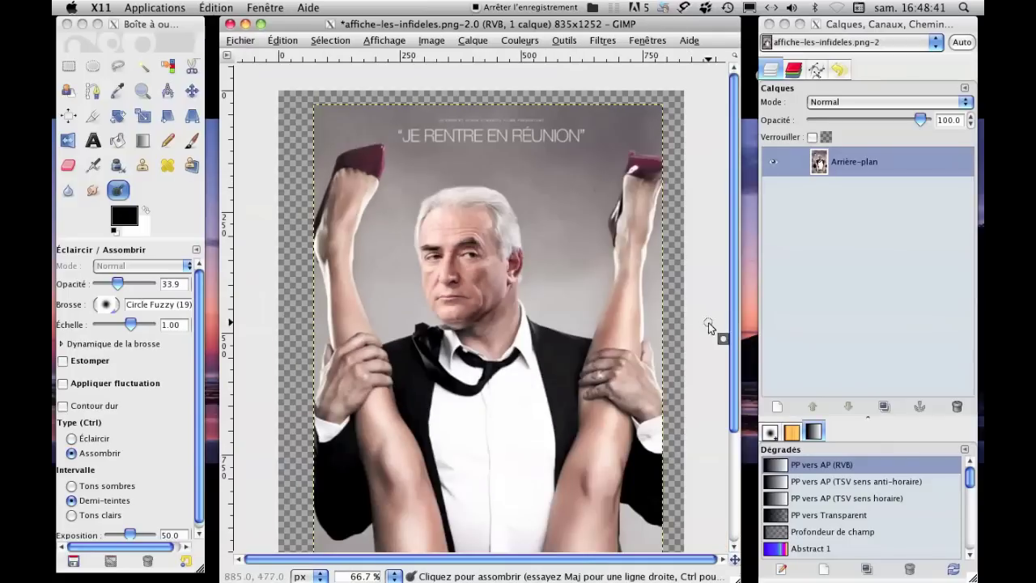
pyautogui.press('ctrl')
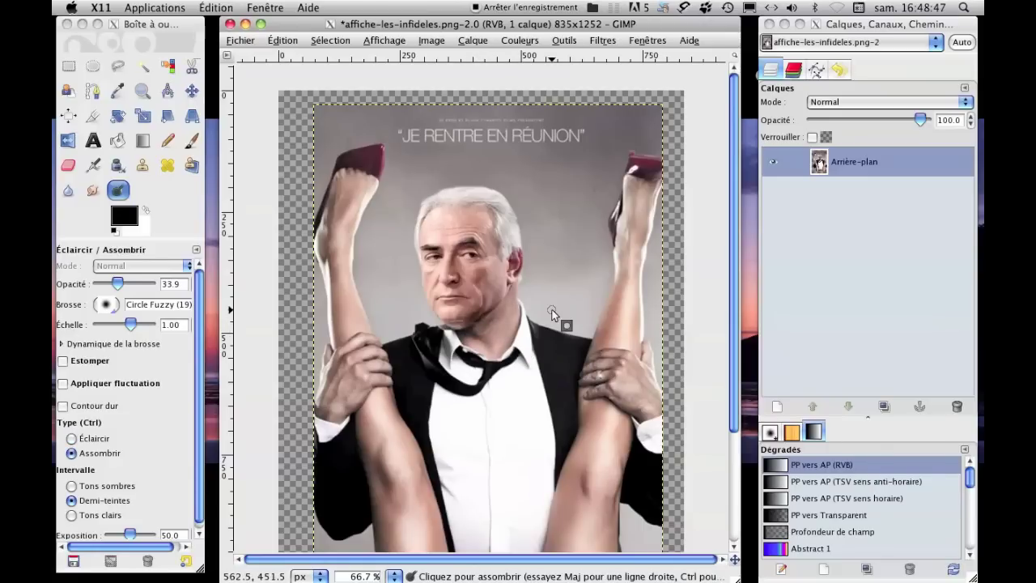
# - Burn the neck just above the collar at about 18 opacity with a 1.23-scale brush
pyautogui.click(131, 326)
pyautogui.moveTo(131, 326); pyautogui.dragTo(141, 325)
pyautogui.moveTo(119, 285); pyautogui.dragTo(111, 284)
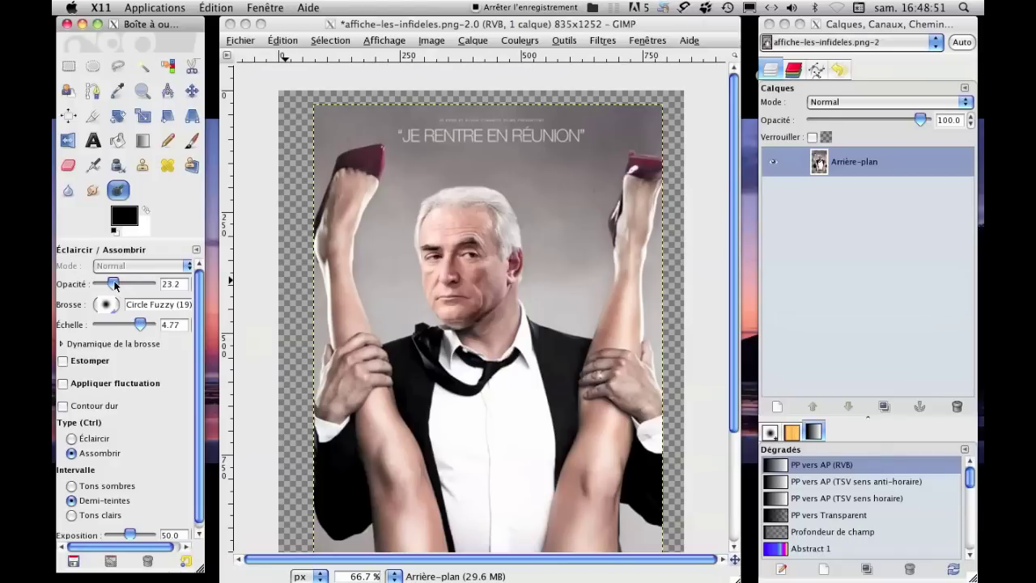
pyautogui.moveTo(141, 325); pyautogui.dragTo(134, 325)
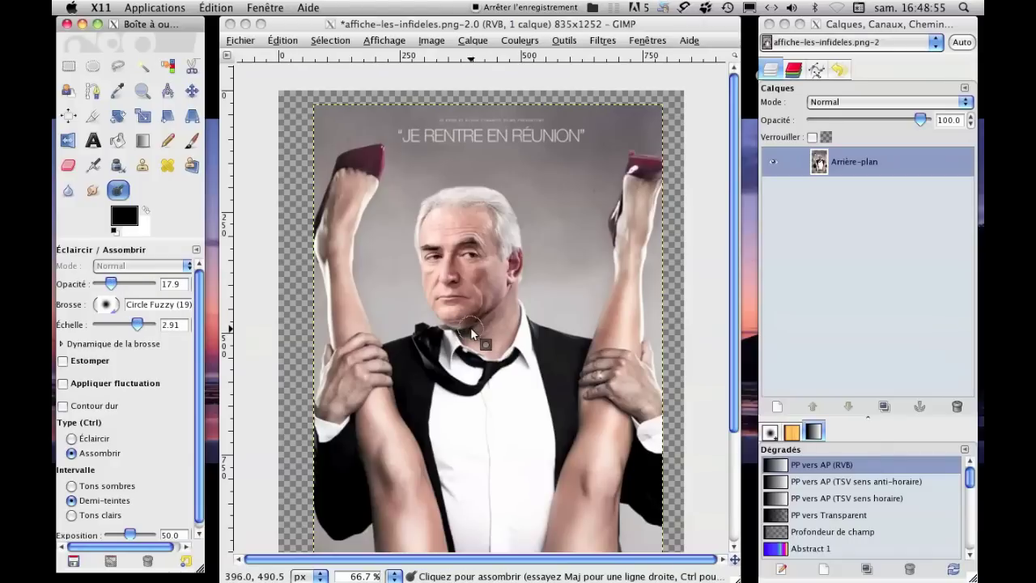
pyautogui.moveTo(138, 324); pyautogui.dragTo(132, 324)
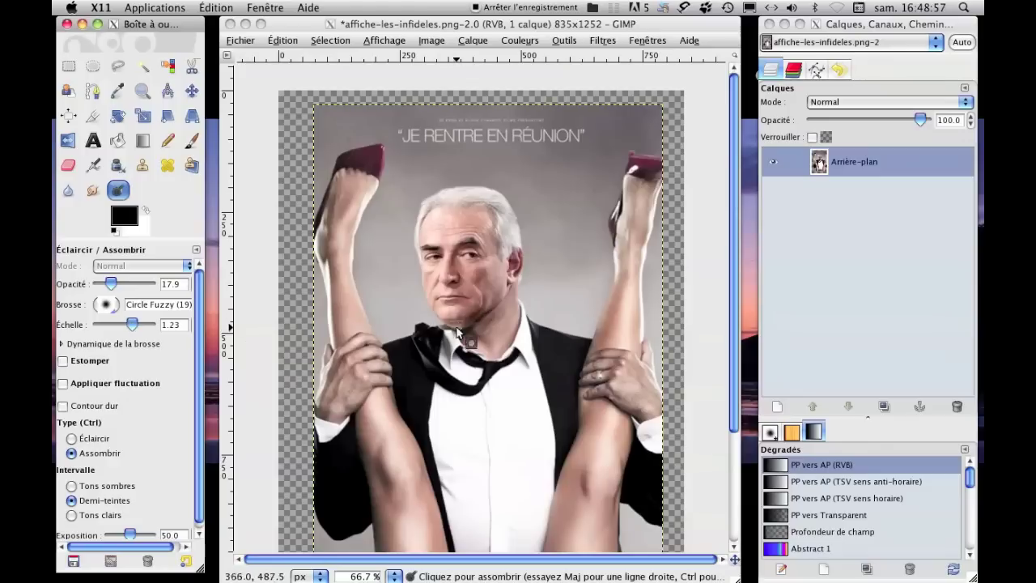
pyautogui.click(470, 334)
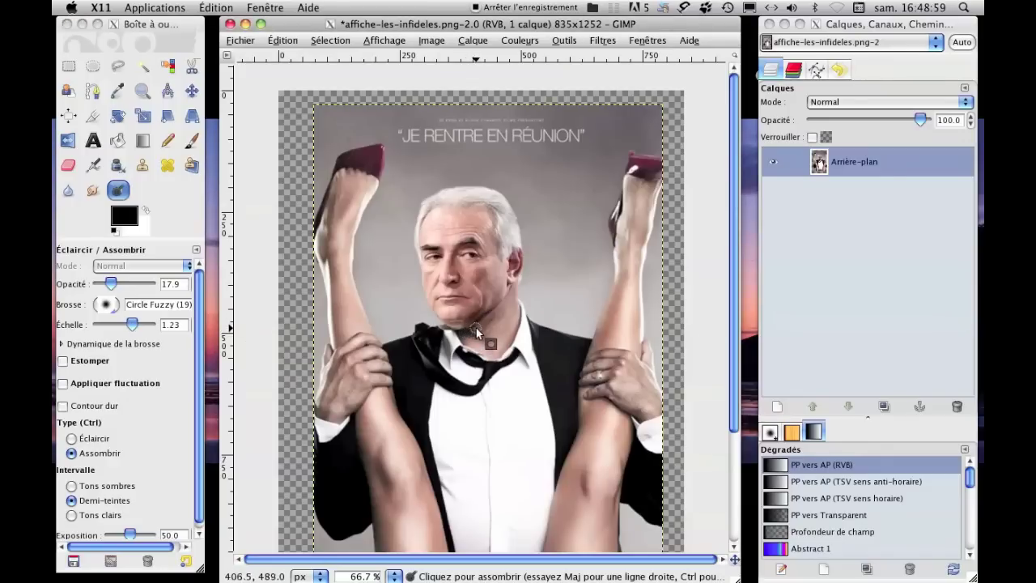
pyautogui.moveTo(478, 337)
pyautogui.mouseDown()
pyautogui.moveTo(511, 336)
pyautogui.moveTo(495, 341)
pyautogui.mouseUp()
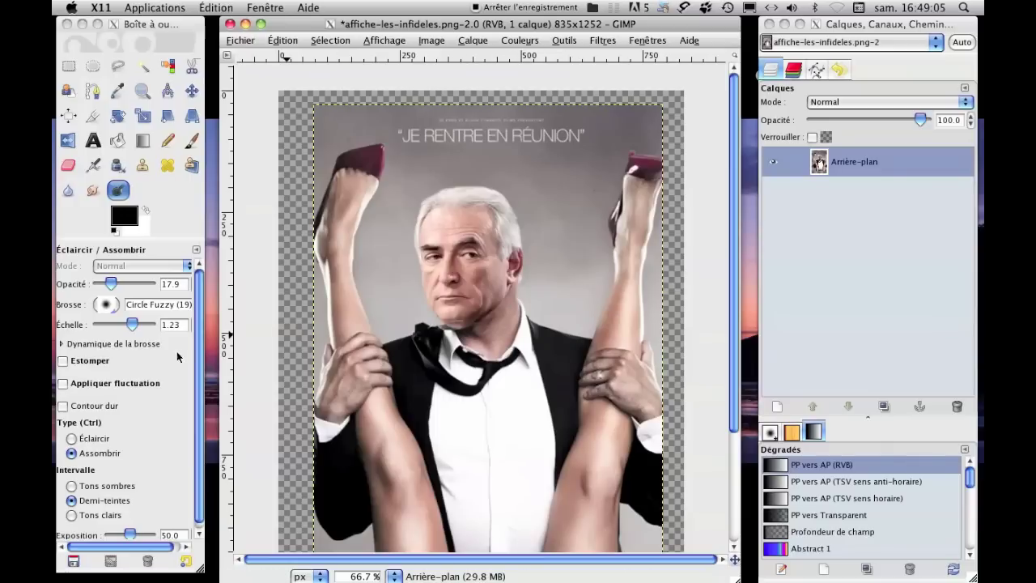
# - Switch the tool back to lightening at 0 opacity and zoom the poster to 100%
pyautogui.click(71, 438)
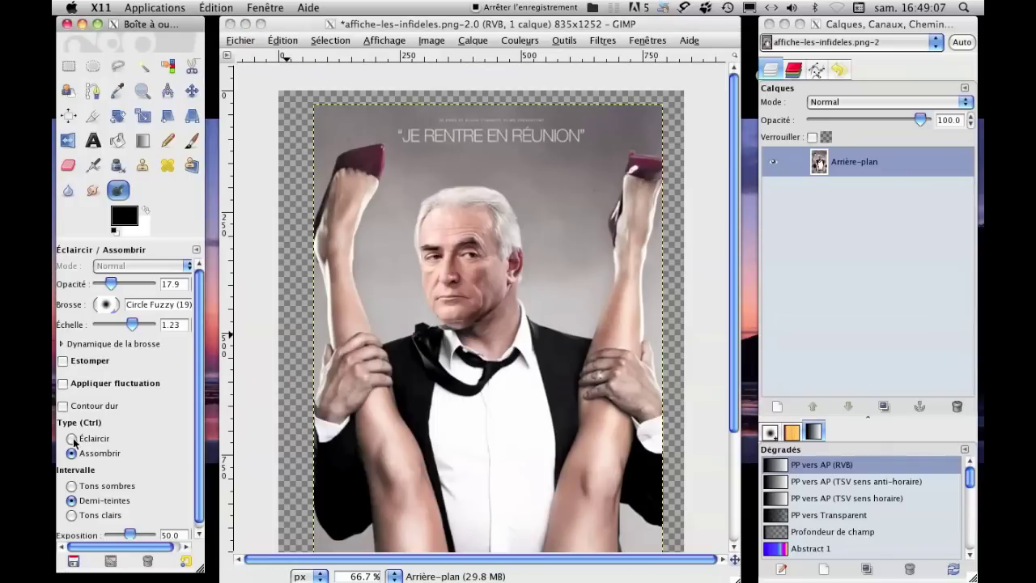
pyautogui.click(72, 437)
pyautogui.click(483, 328)
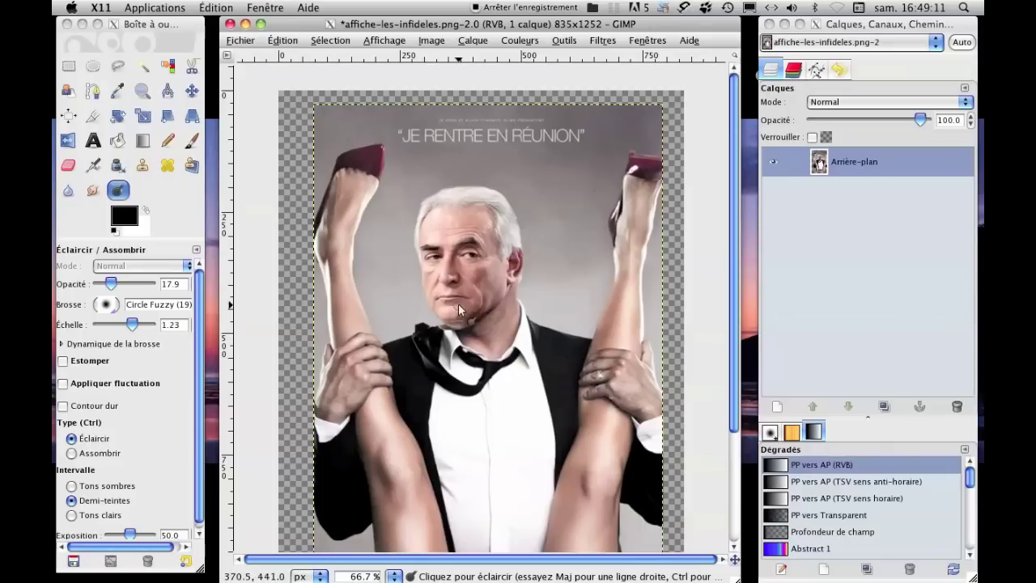
pyautogui.click(73, 453)
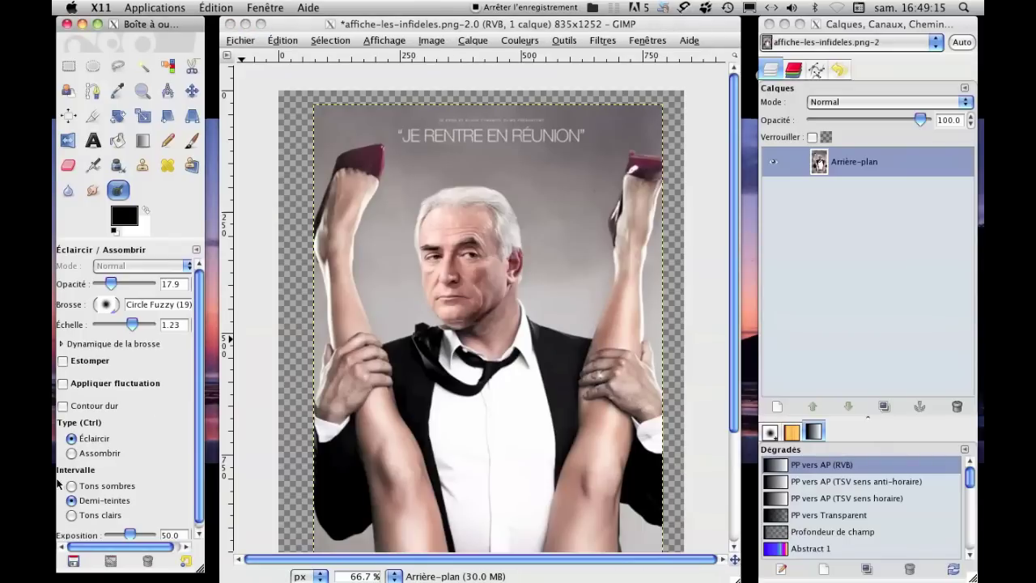
pyautogui.moveTo(111, 285); pyautogui.dragTo(104, 284)
pyautogui.click(477, 334)
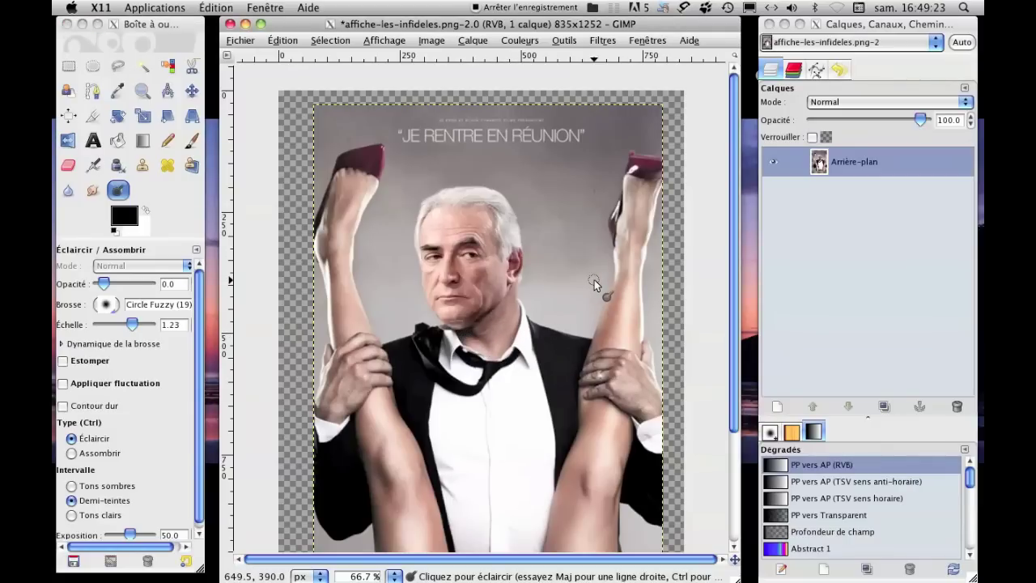
pyautogui.press('1')
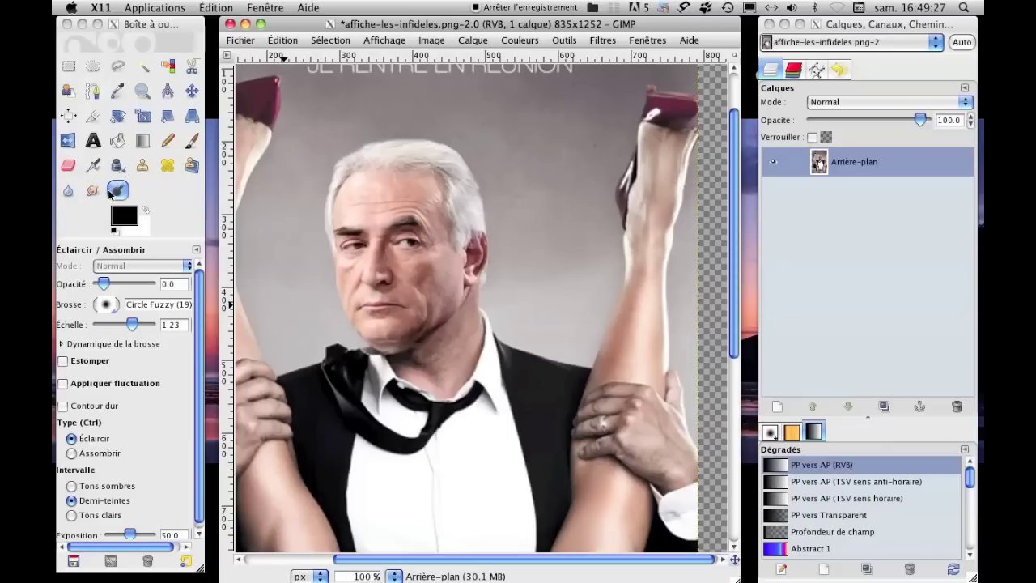
# - Select the Smudge tool and set its opacity to about 33
pyautogui.click(95, 193)
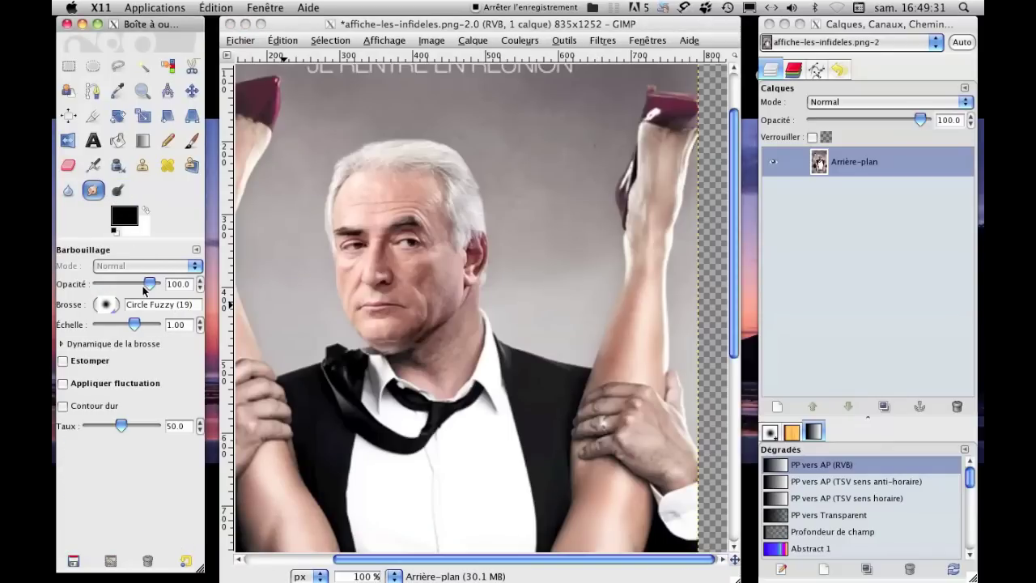
pyautogui.moveTo(150, 284); pyautogui.dragTo(105, 284)
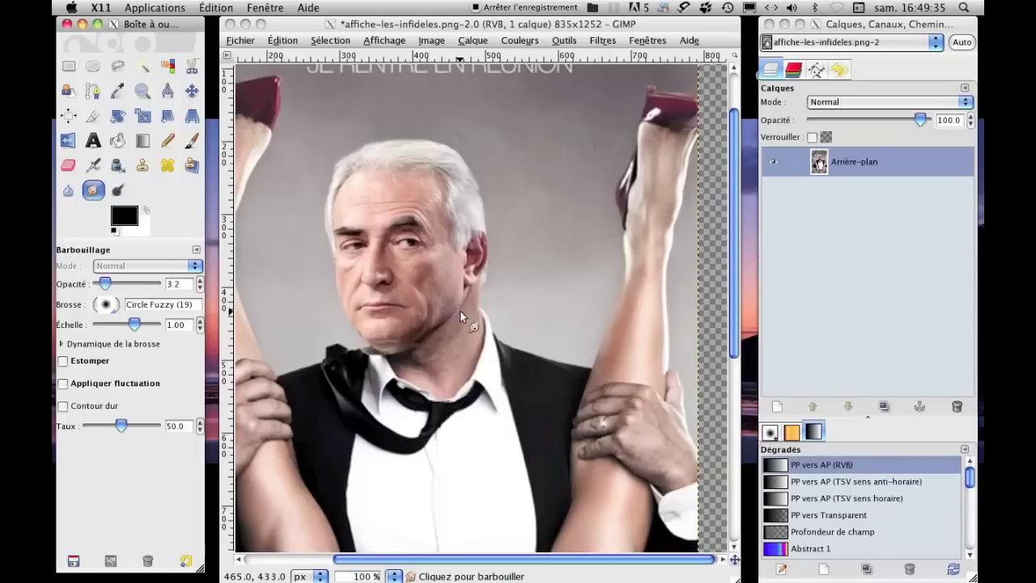
pyautogui.moveTo(457, 309); pyautogui.dragTo(452, 314)
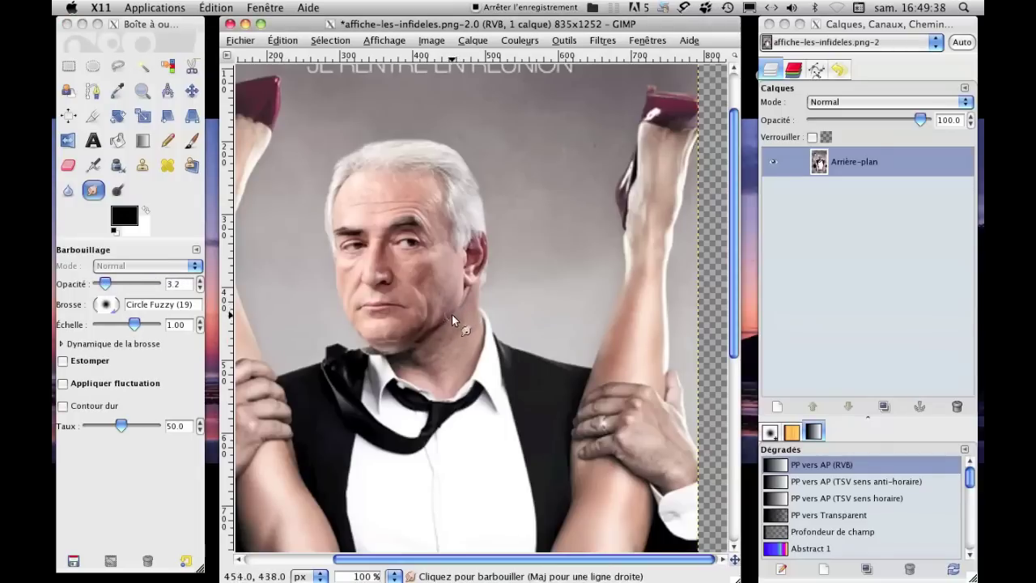
pyautogui.click(107, 285)
pyautogui.moveTo(106, 283); pyautogui.dragTo(119, 283)
pyautogui.click(420, 344)
# - Smudge the jawline seam into the neck and toward the chin
pyautogui.moveTo(420, 343); pyautogui.dragTo(435, 328)
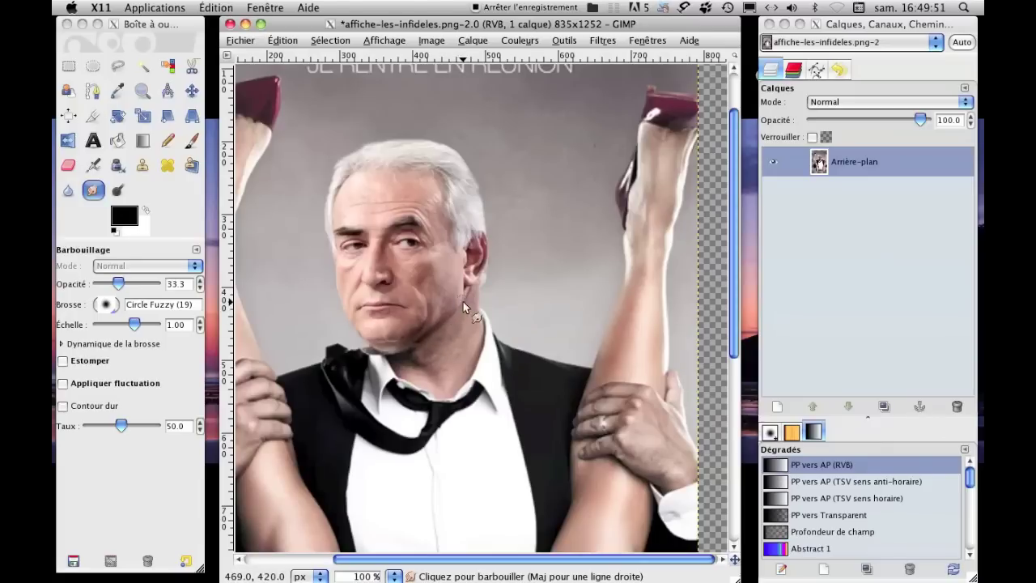
pyautogui.moveTo(424, 353); pyautogui.dragTo(430, 336)
pyautogui.moveTo(429, 339); pyautogui.dragTo(409, 348)
# - Select the Clone tool, zoom in on the face and neck, and set a neck-skin source
pyautogui.click(142, 167)
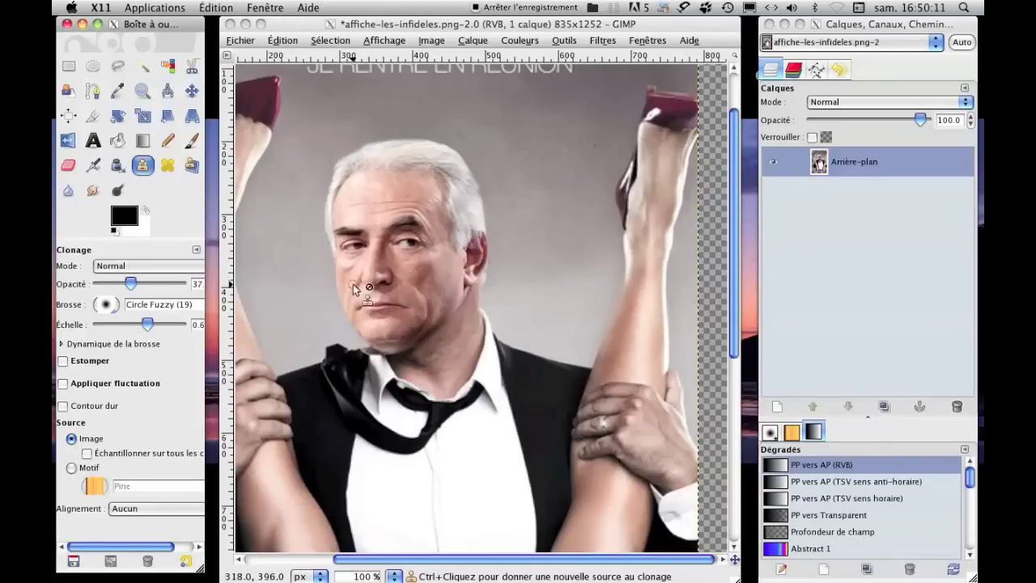
pyautogui.click(141, 91)
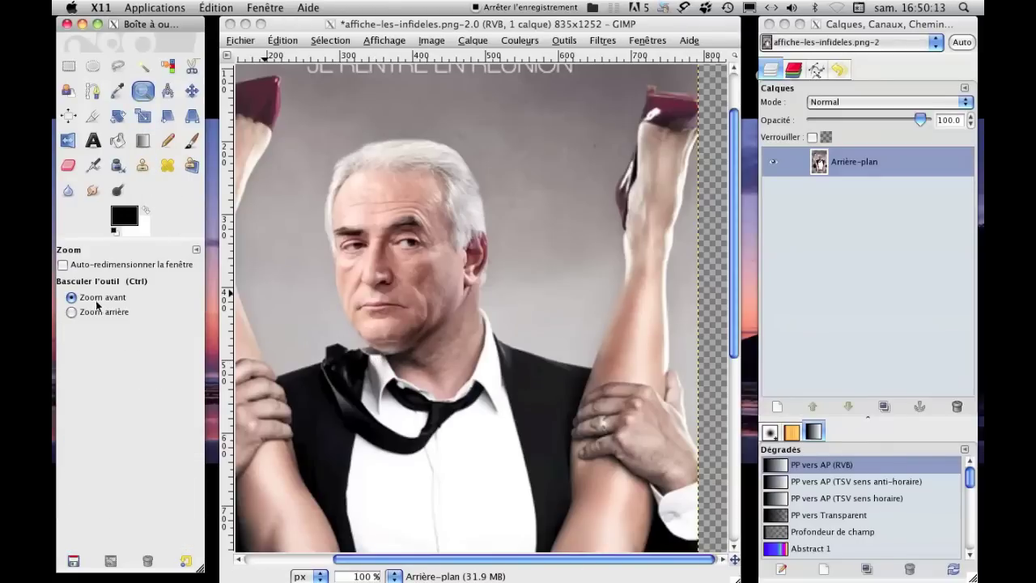
pyautogui.click(418, 326)
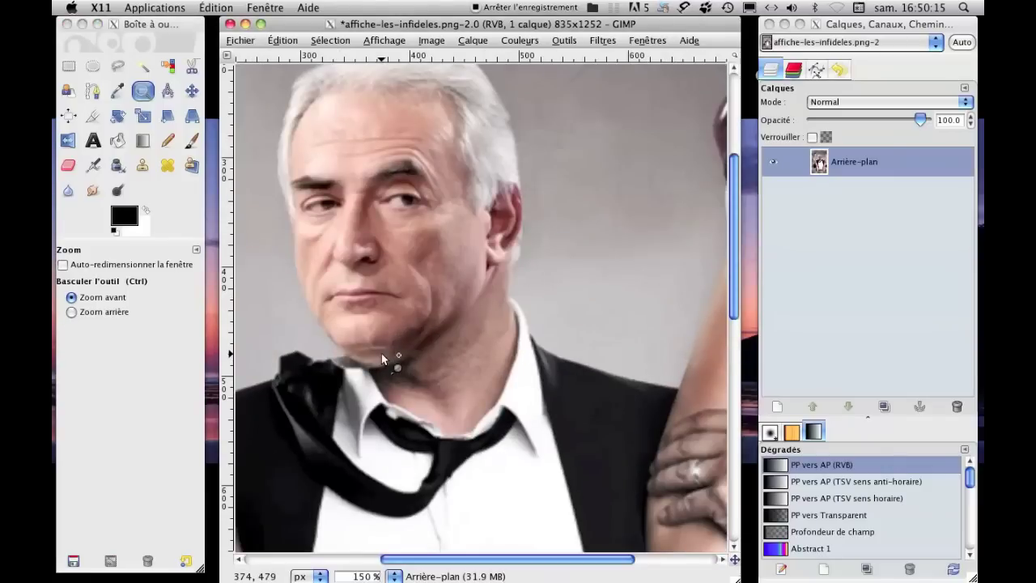
pyautogui.click(142, 166)
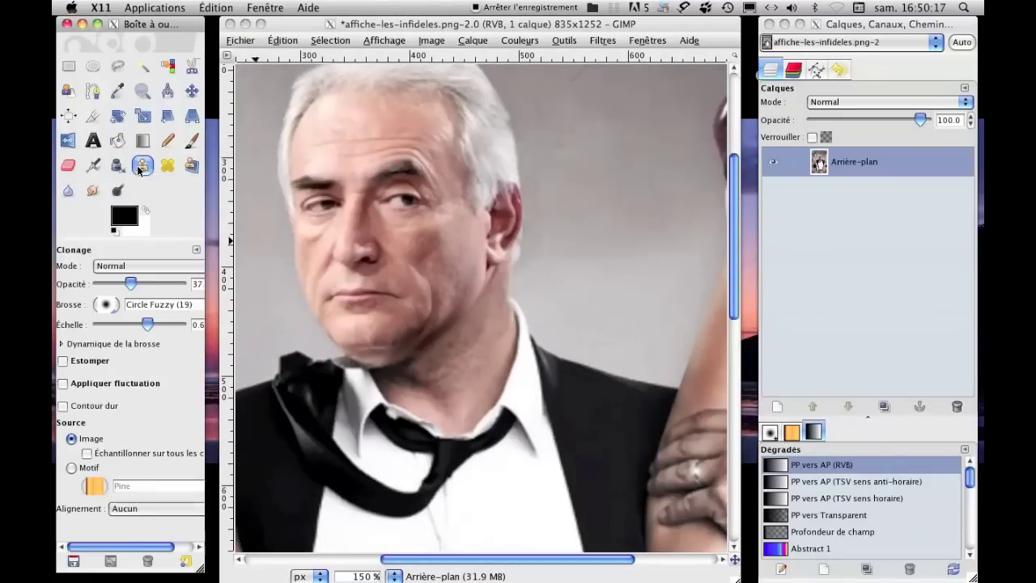
pyautogui.click(354, 379)
pyautogui.click(351, 373)
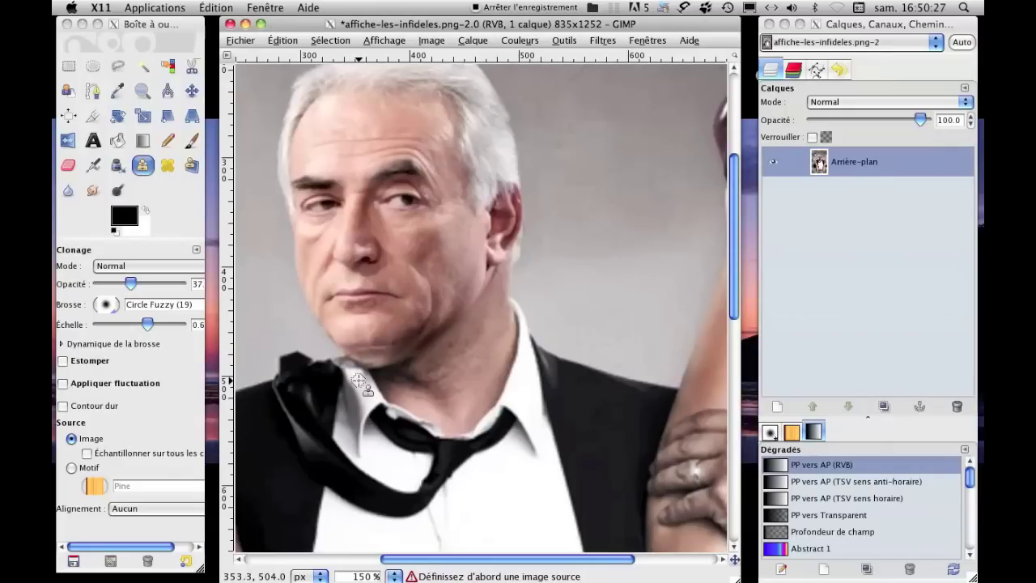
pyautogui.keyDown('ctrl'); pyautogui.click(358, 380); pyautogui.keyUp('ctrl')
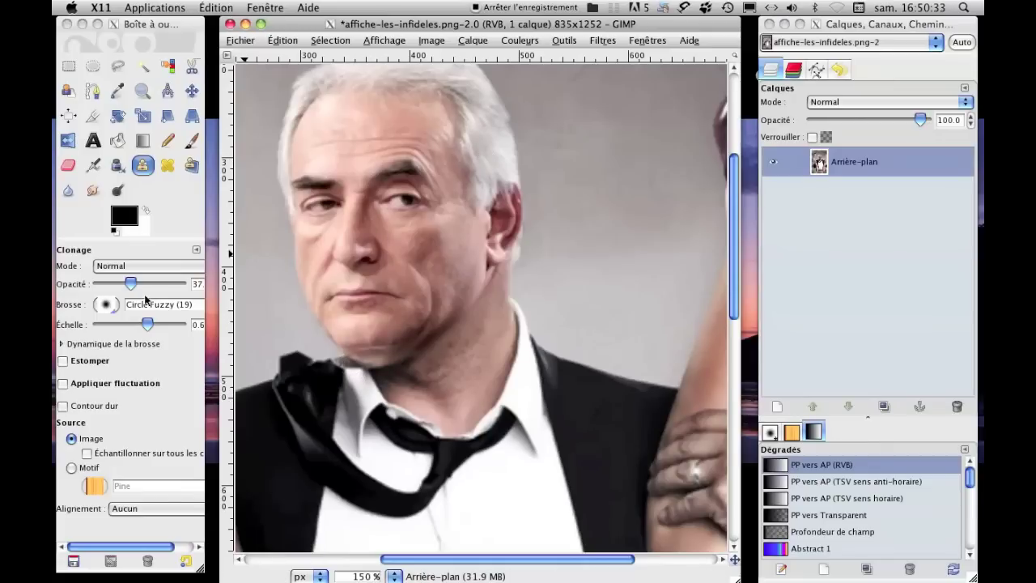
# - Raise clone opacity to 100 and clone skin onto the seam above the collar
pyautogui.click(129, 283)
pyautogui.moveTo(129, 285); pyautogui.dragTo(180, 286)
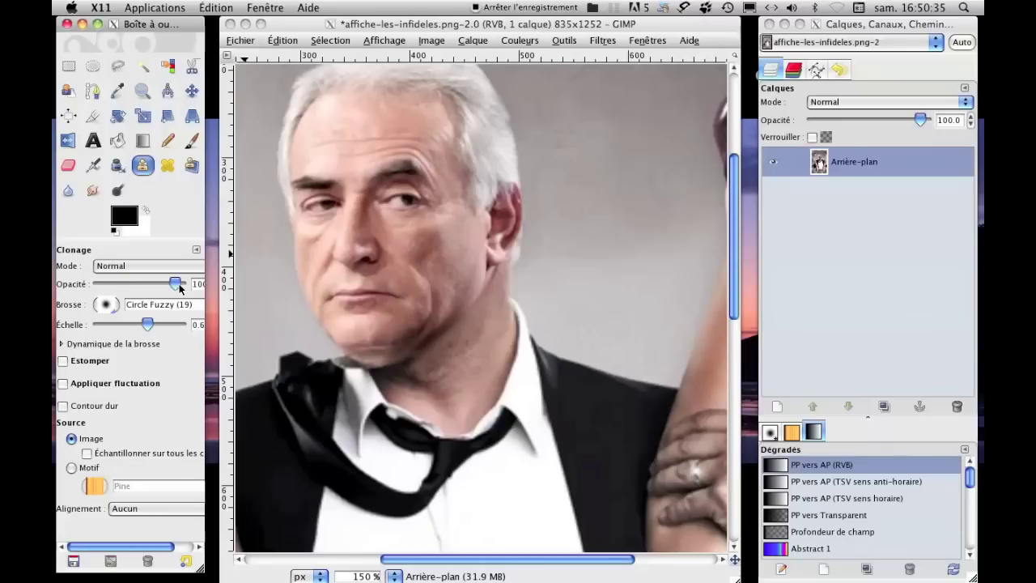
pyautogui.click(346, 369)
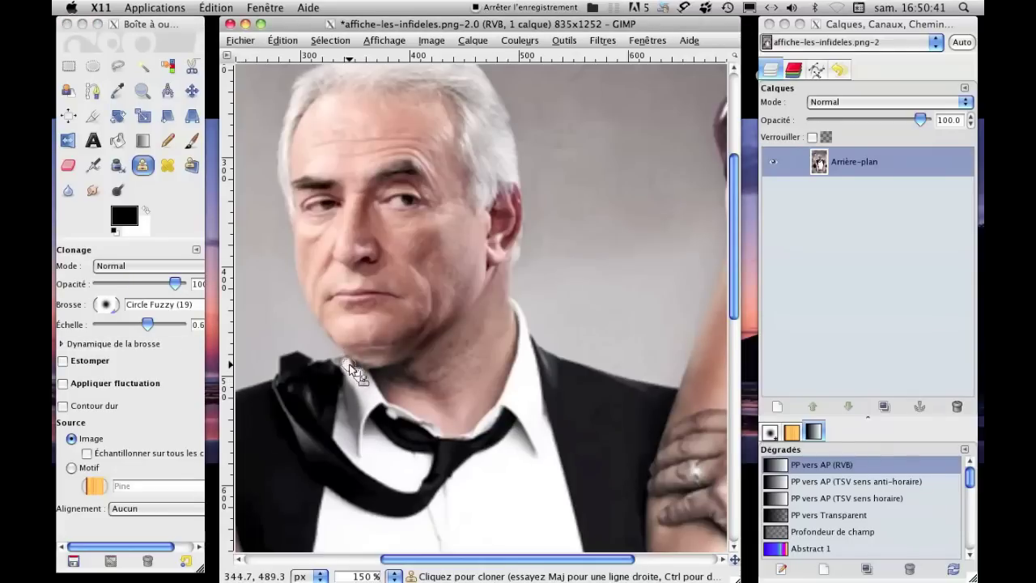
pyautogui.keyDown('ctrl'); pyautogui.click(356, 368); pyautogui.keyUp('ctrl')
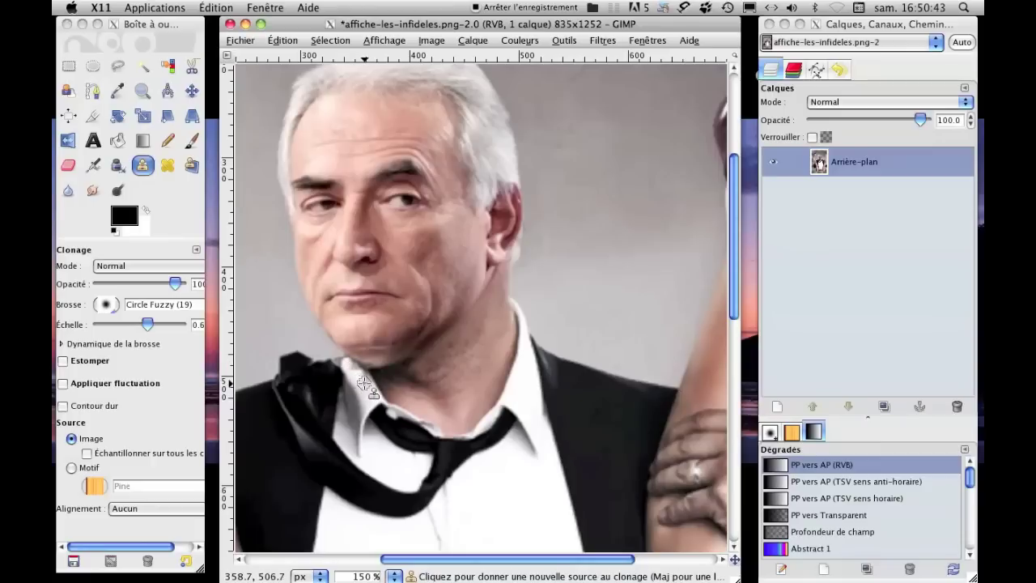
pyautogui.keyDown('ctrl'); pyautogui.click(362, 388); pyautogui.keyUp('ctrl')
pyautogui.keyDown('ctrl'); pyautogui.click(341, 372); pyautogui.keyUp('ctrl')
pyautogui.keyDown('ctrl'); pyautogui.click(330, 368); pyautogui.keyUp('ctrl')
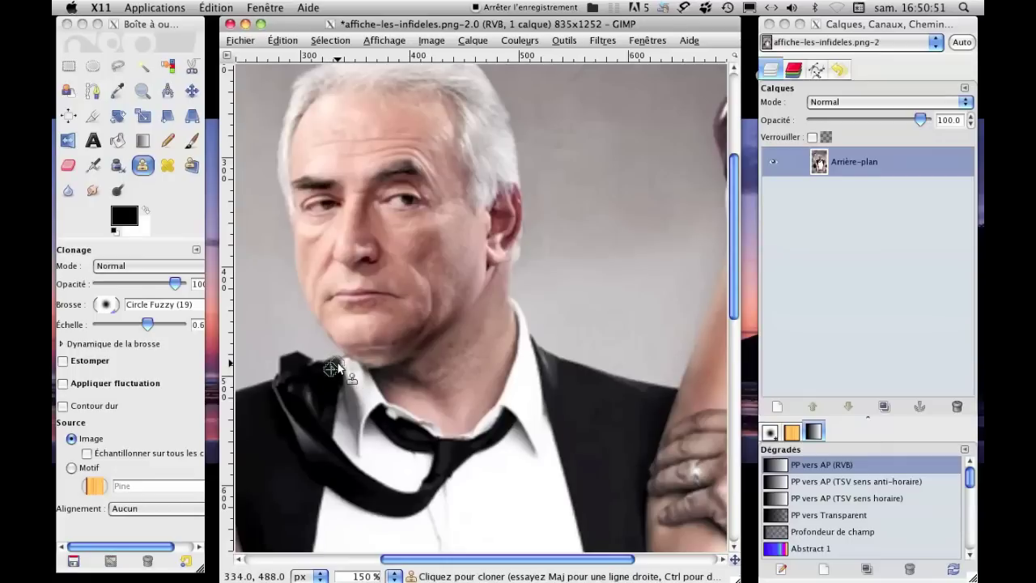
pyautogui.keyDown('ctrl'); pyautogui.click(340, 371); pyautogui.keyUp('ctrl')
# - Shrink the clone brush scale to 0.4, set new neck sources, and zoom out
pyautogui.keyDown('ctrl'); pyautogui.click(330, 373); pyautogui.keyUp('ctrl')
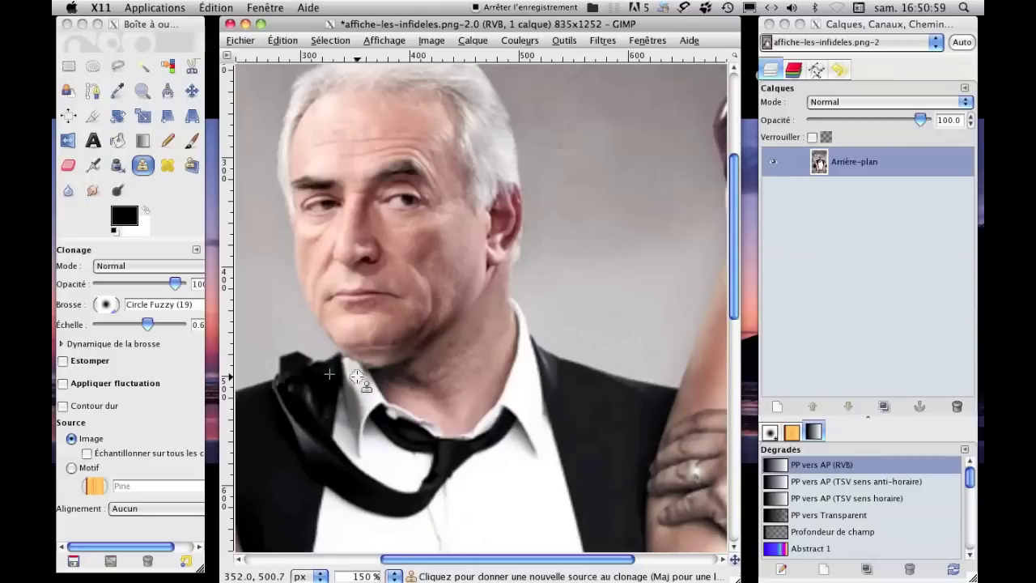
pyautogui.keyDown('ctrl'); pyautogui.click(357, 378); pyautogui.keyUp('ctrl')
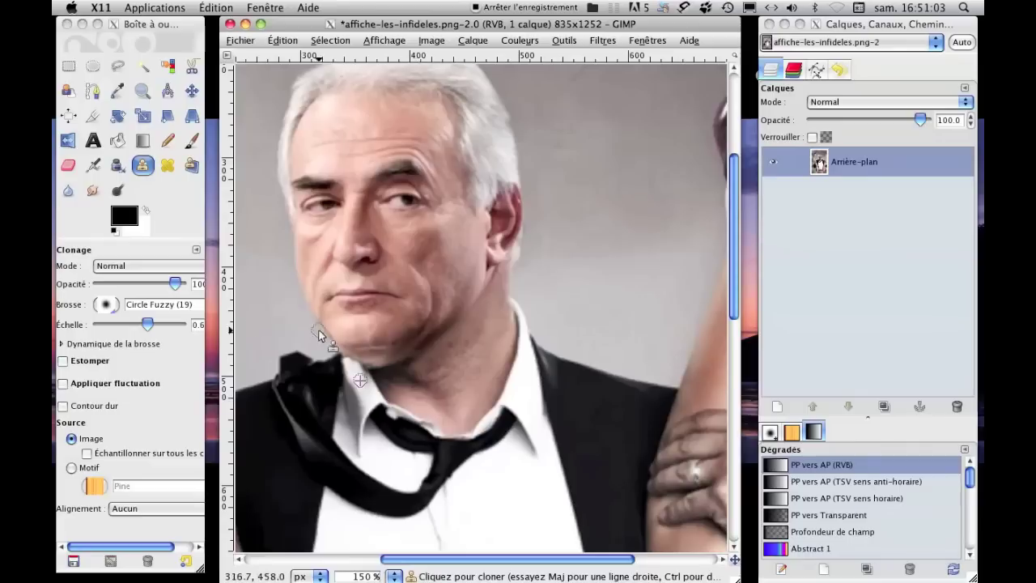
pyautogui.click(146, 325)
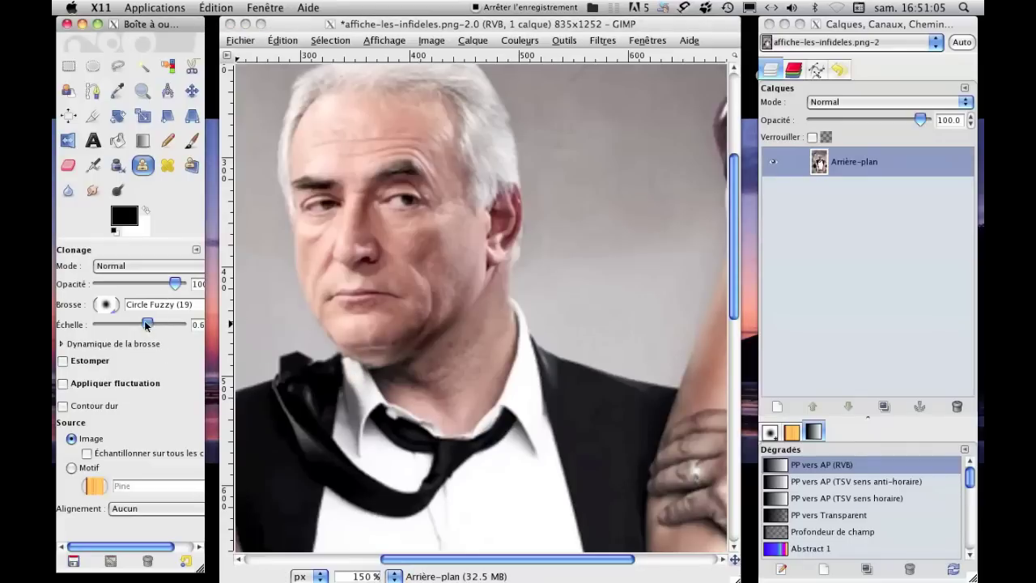
pyautogui.click(344, 356)
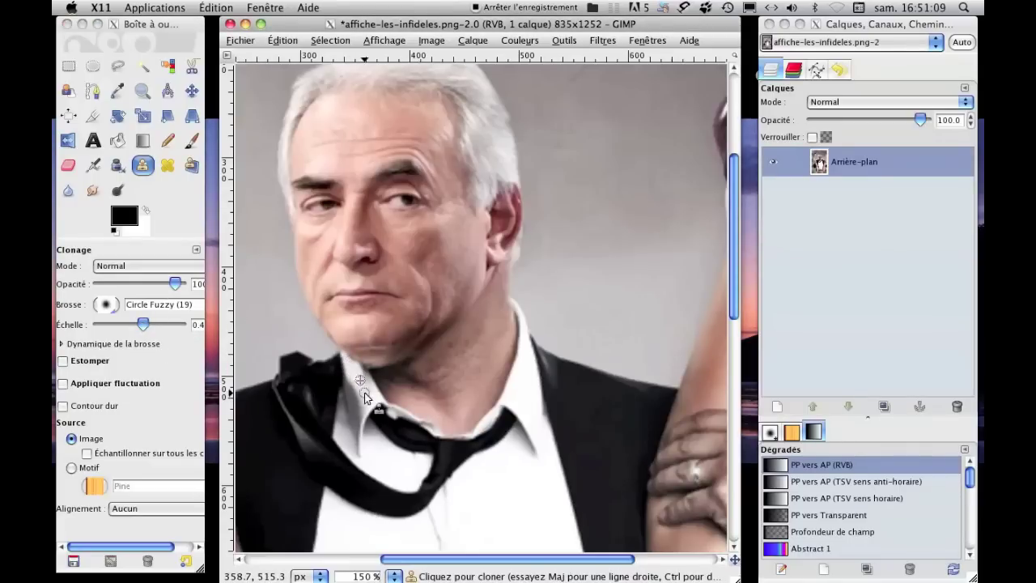
pyautogui.keyDown('ctrl'); pyautogui.click(343, 361); pyautogui.keyUp('ctrl')
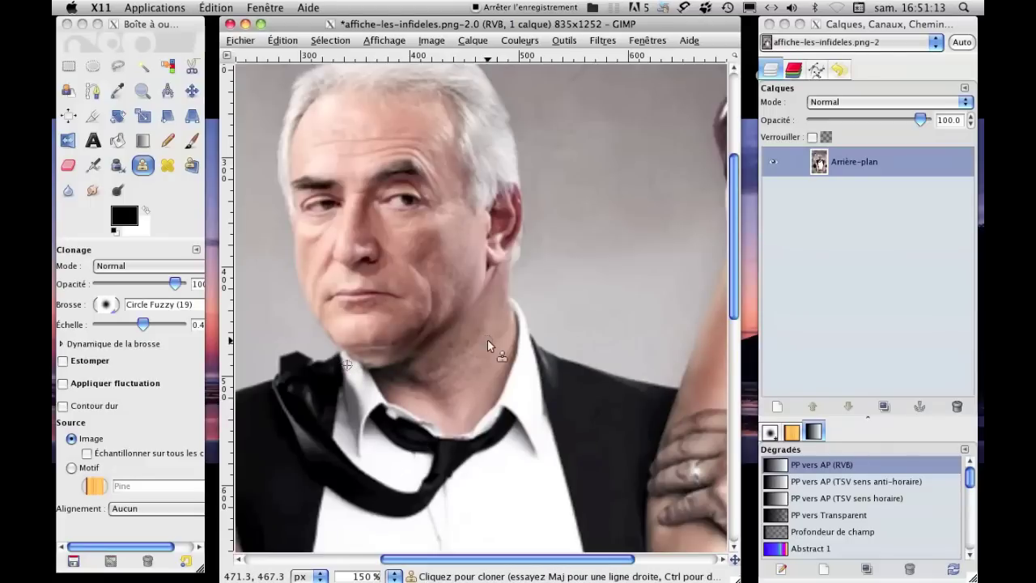
pyautogui.press('-')
pyautogui.press('-')
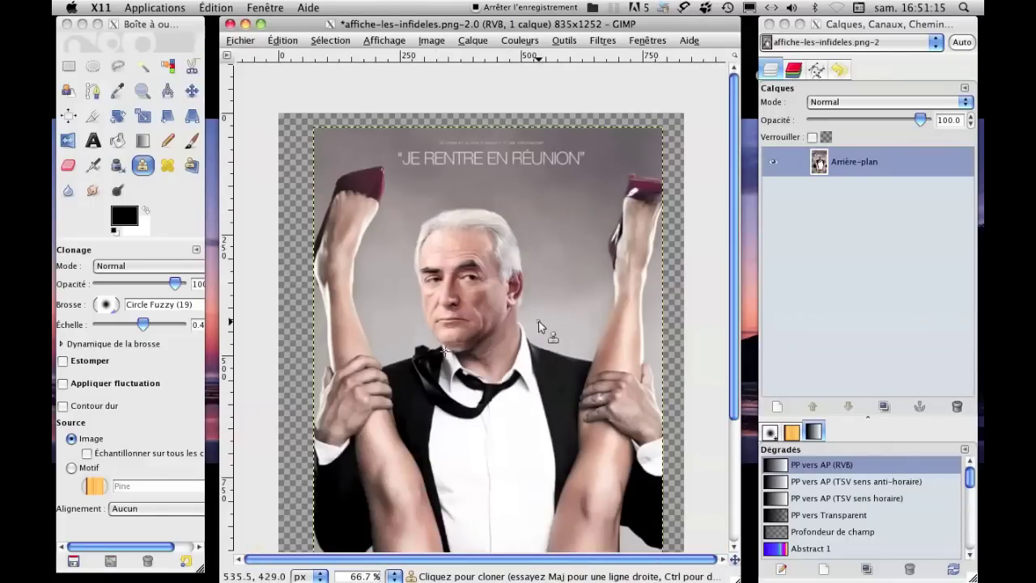
# - Set a fresh clone source near the neck and zoom out to the full poster
pyautogui.press('ctrl')
pyautogui.keyDown('ctrl'); pyautogui.click(447, 354); pyautogui.keyUp('ctrl')
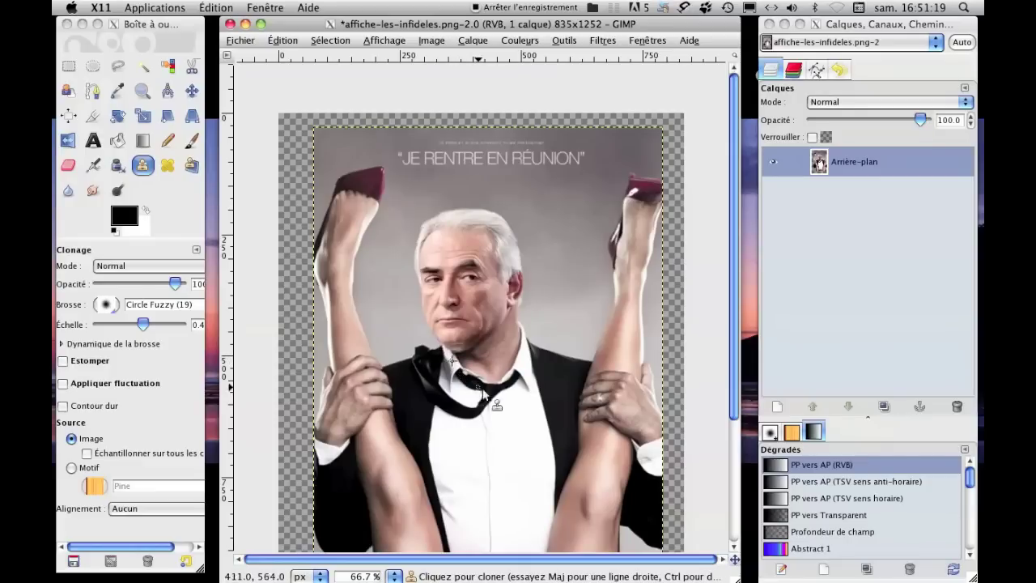
pyautogui.keyDown('ctrl'); pyautogui.click(445, 348); pyautogui.keyUp('ctrl')
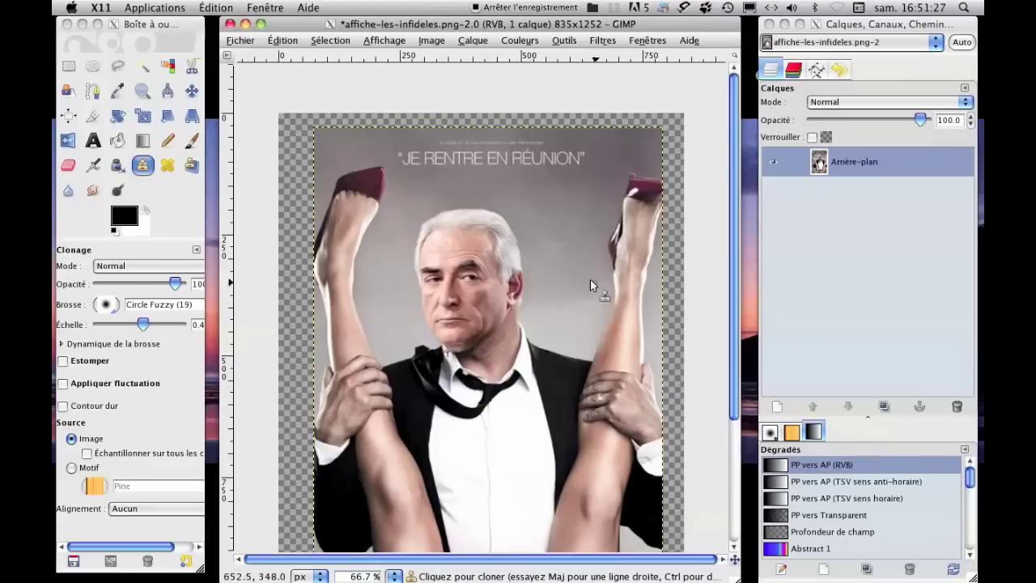
pyautogui.press('-')
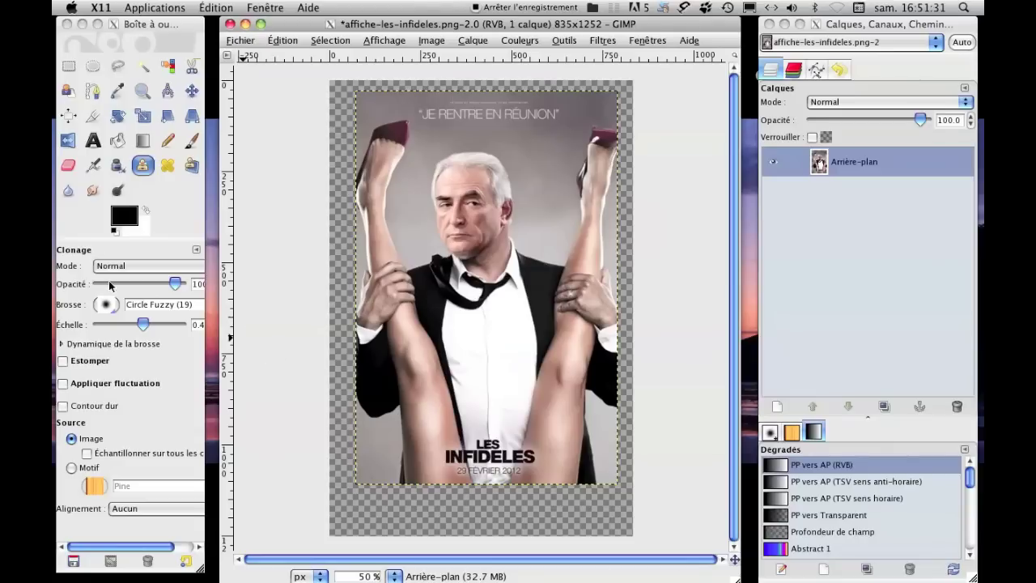
# - Burn the cheek and eye area with Dodge/Burn set to Assombrir, opacity 16, scale 7.81
pyautogui.click(119, 190)
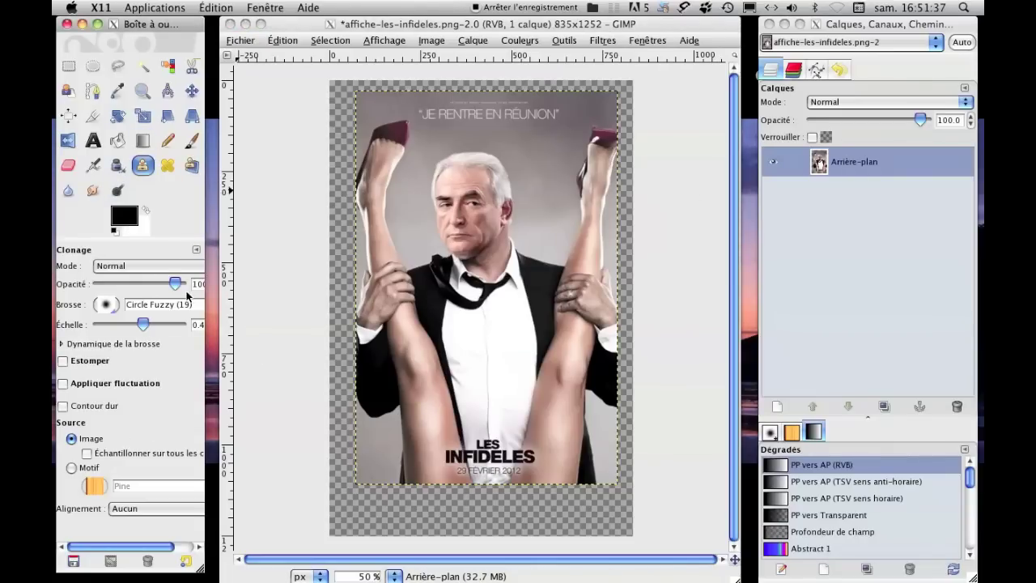
pyautogui.click(119, 191)
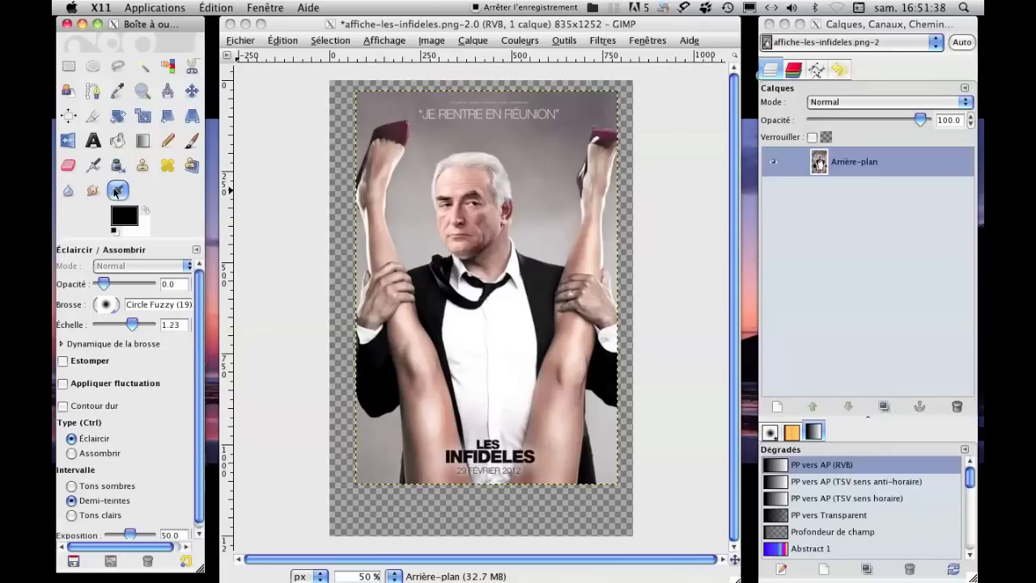
pyautogui.click(72, 454)
pyautogui.moveTo(105, 286); pyautogui.dragTo(111, 287)
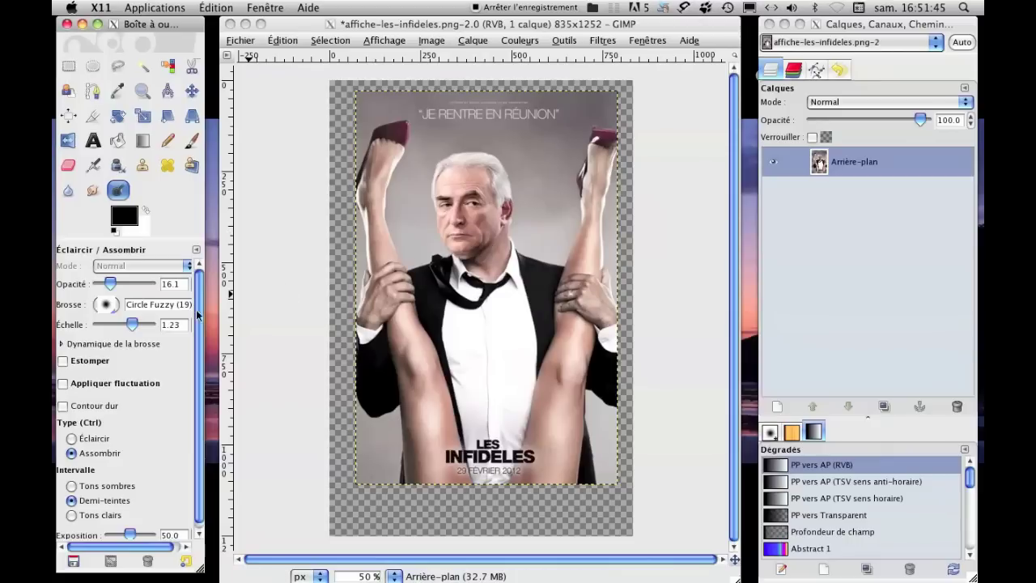
pyautogui.moveTo(139, 325); pyautogui.dragTo(144, 325)
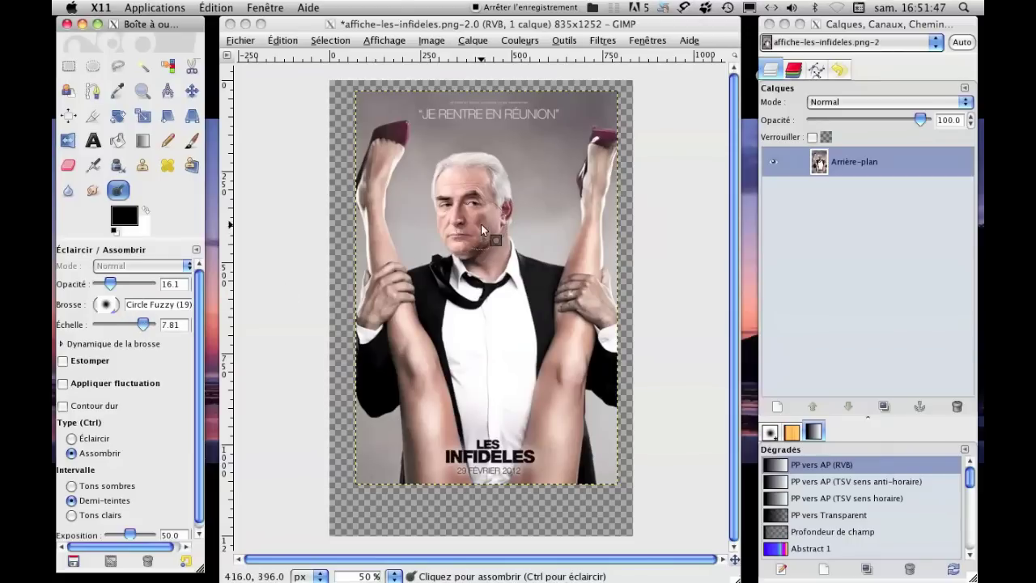
pyautogui.click(453, 209)
pyautogui.moveTo(453, 209)
pyautogui.mouseDown()
pyautogui.moveTo(477, 234)
pyautogui.moveTo(460, 240)
pyautogui.moveTo(480, 175)
pyautogui.moveTo(456, 226)
pyautogui.moveTo(499, 216)
pyautogui.mouseUp()
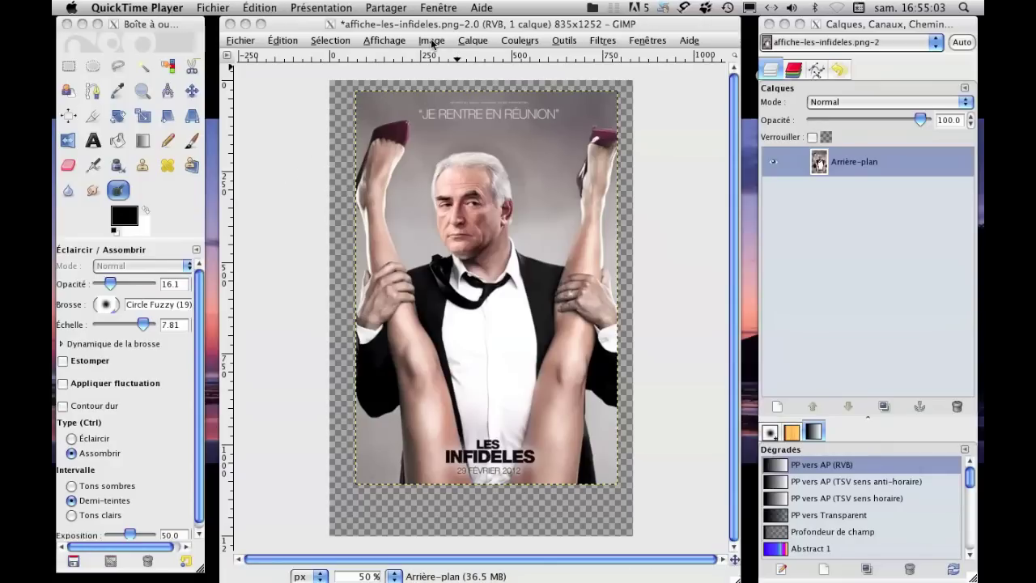
# - Autocrop the poster to 721×1081 with Image > Découpage automatique de l'image
pyautogui.click(432, 45)
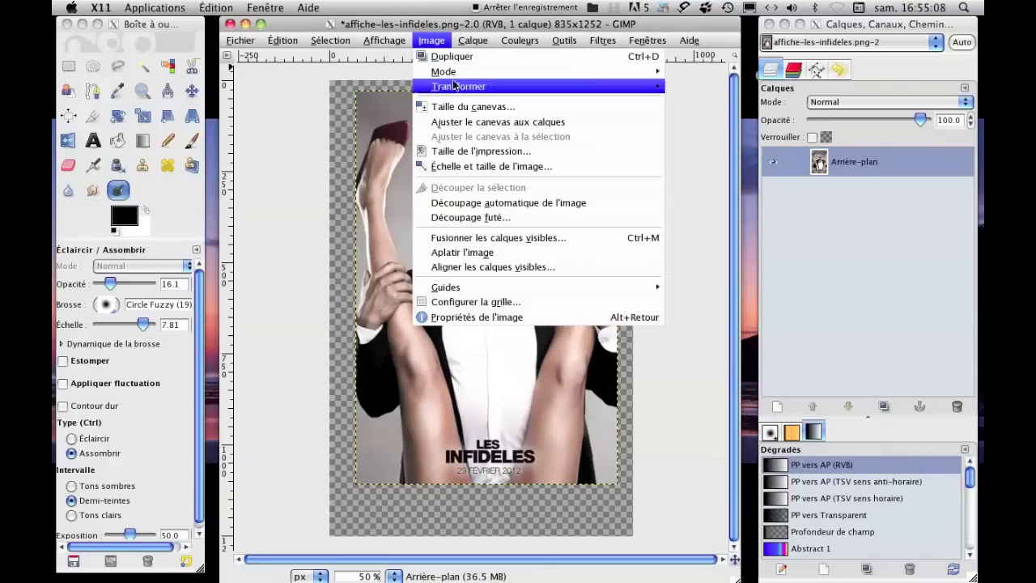
pyautogui.click(538, 202)
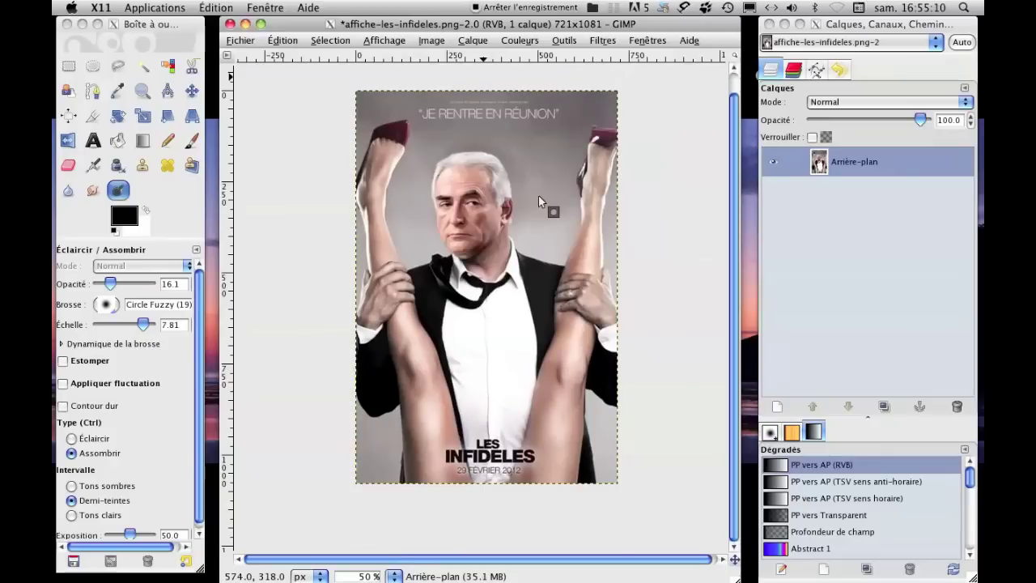